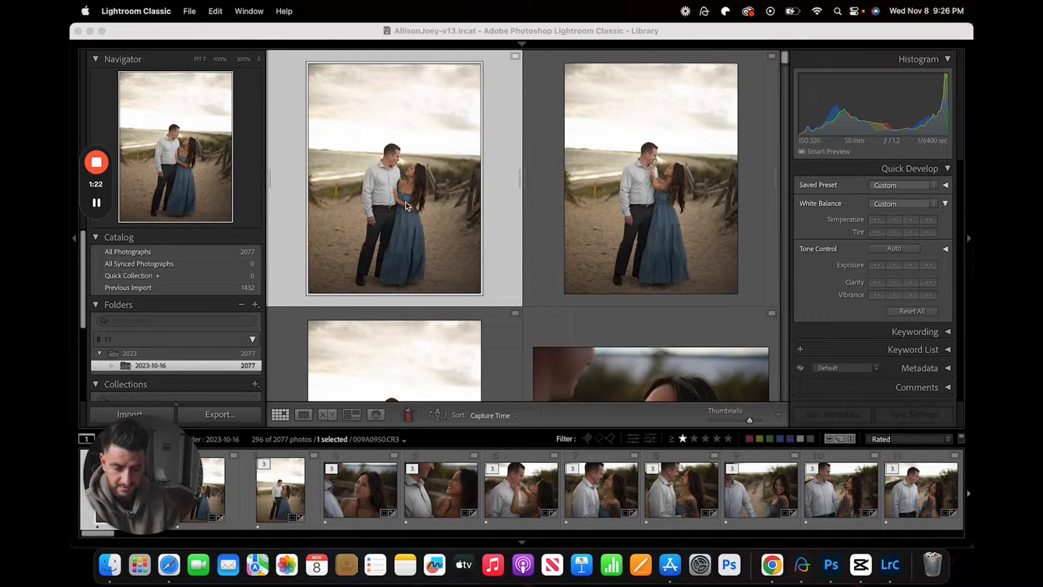
# Step: Select all the filtered photos and build Smart Previews for them
pyautogui.click(429, 205)
pyautogui.press('super+a')
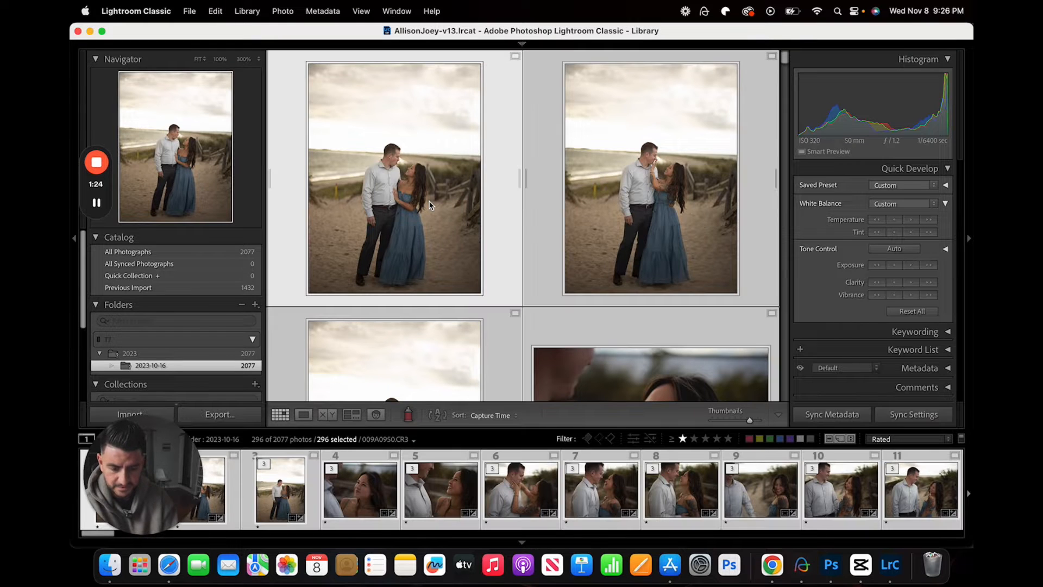
pyautogui.click(247, 12)
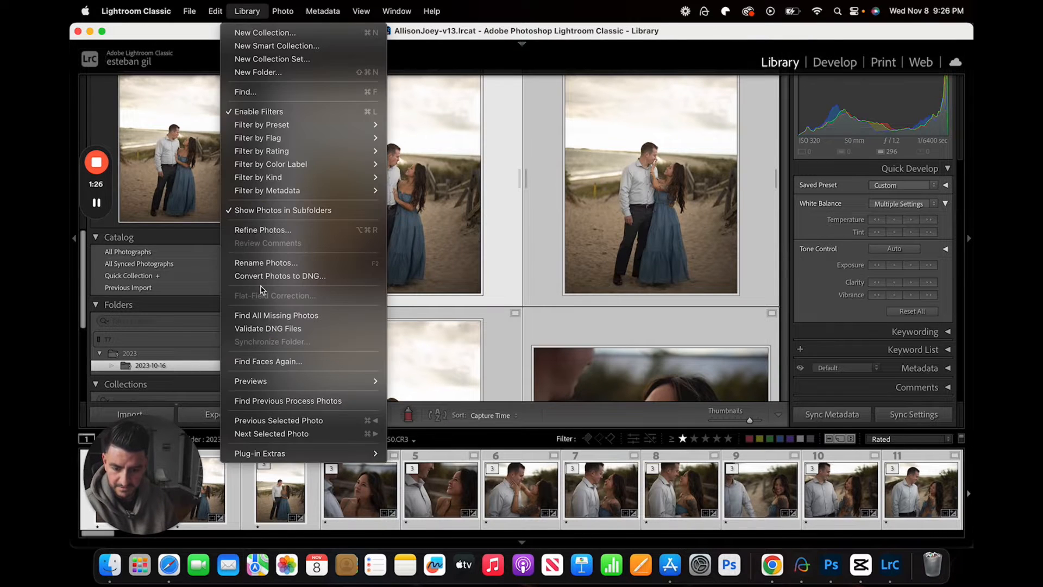
pyautogui.moveTo(266, 380)
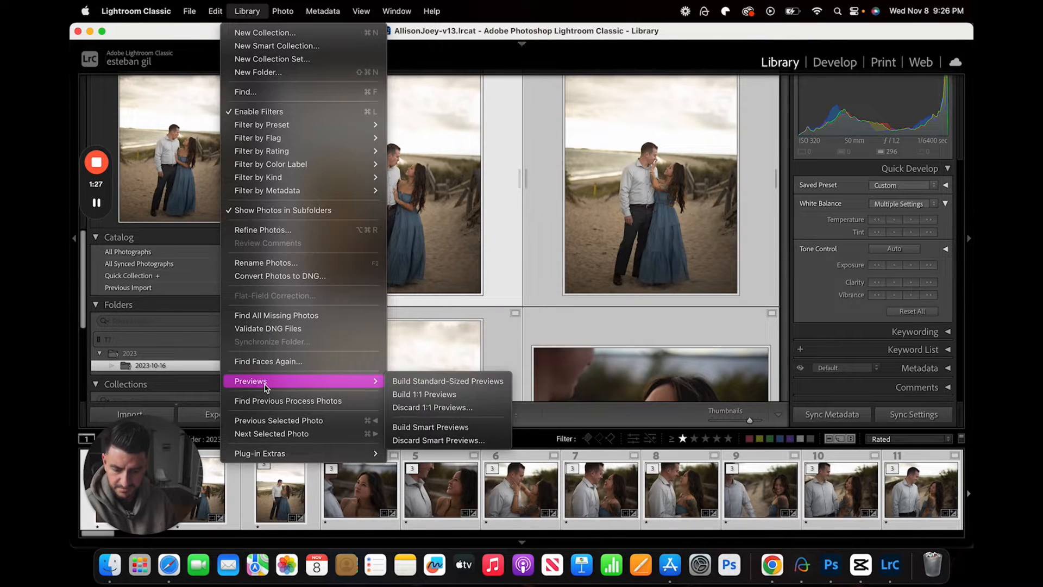
pyautogui.click(430, 428)
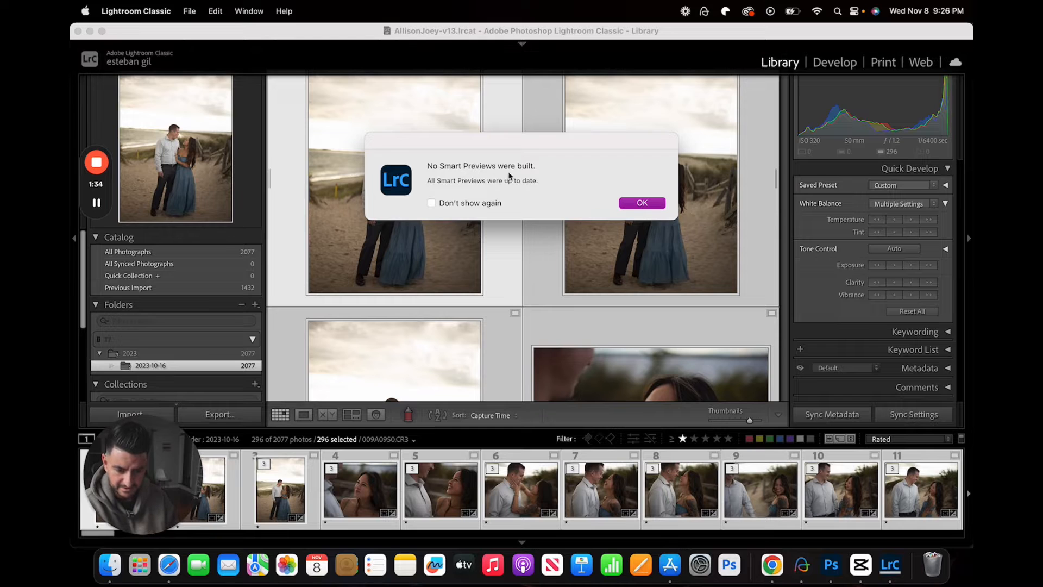
pyautogui.click(639, 202)
# Step: Clear the multiple selection and leave only the first photo in the grid selected
pyautogui.click(631, 175)
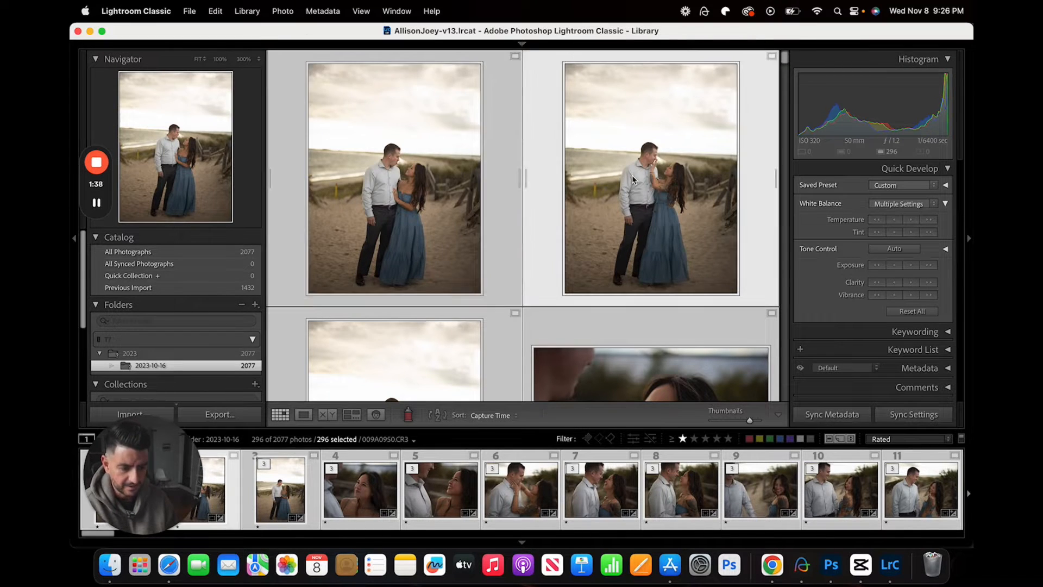
pyautogui.keyDown('super'); pyautogui.click(689, 196); pyautogui.keyUp('super')
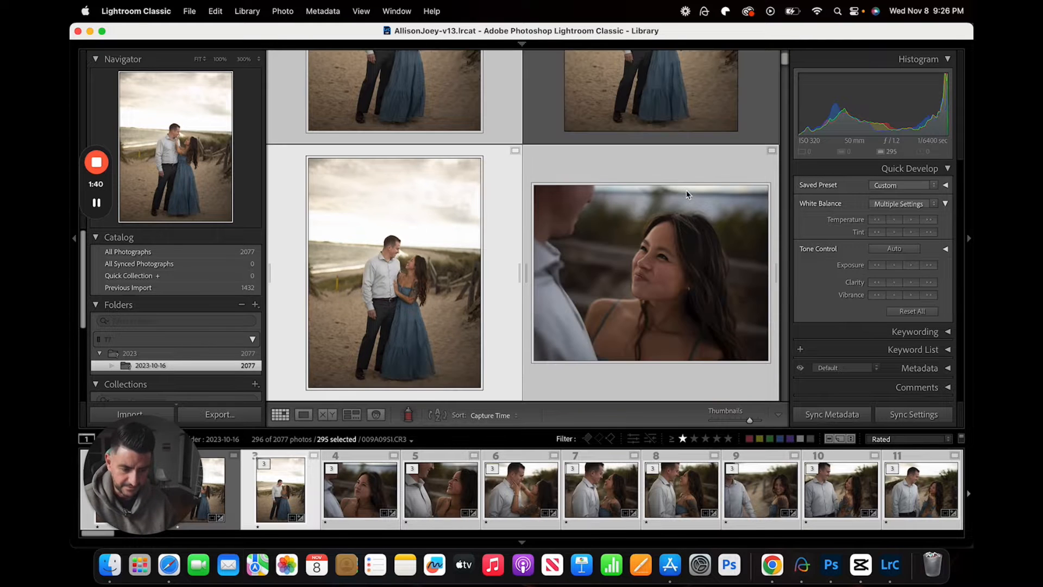
pyautogui.click(631, 121)
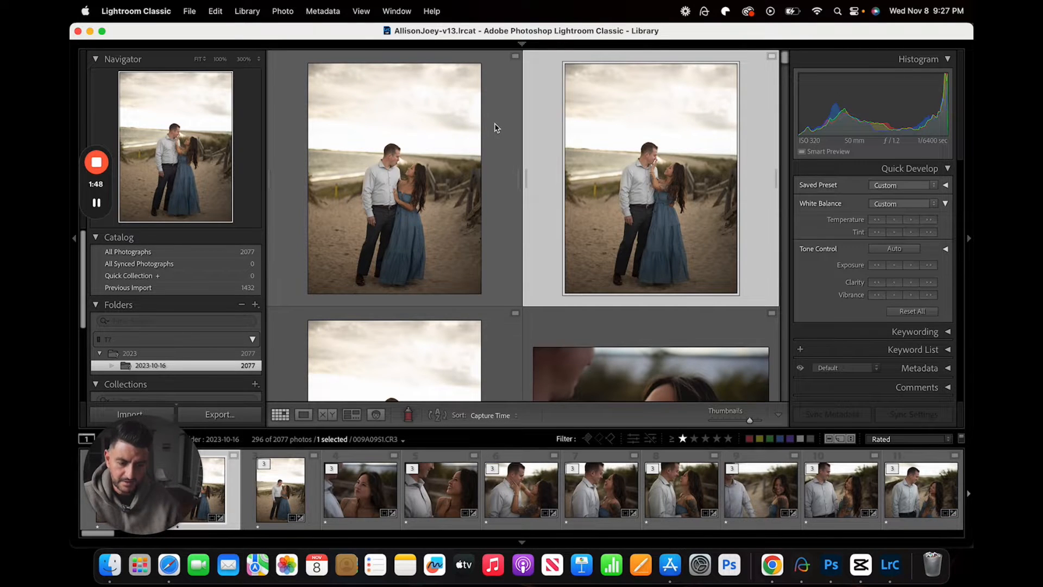
pyautogui.click(451, 174)
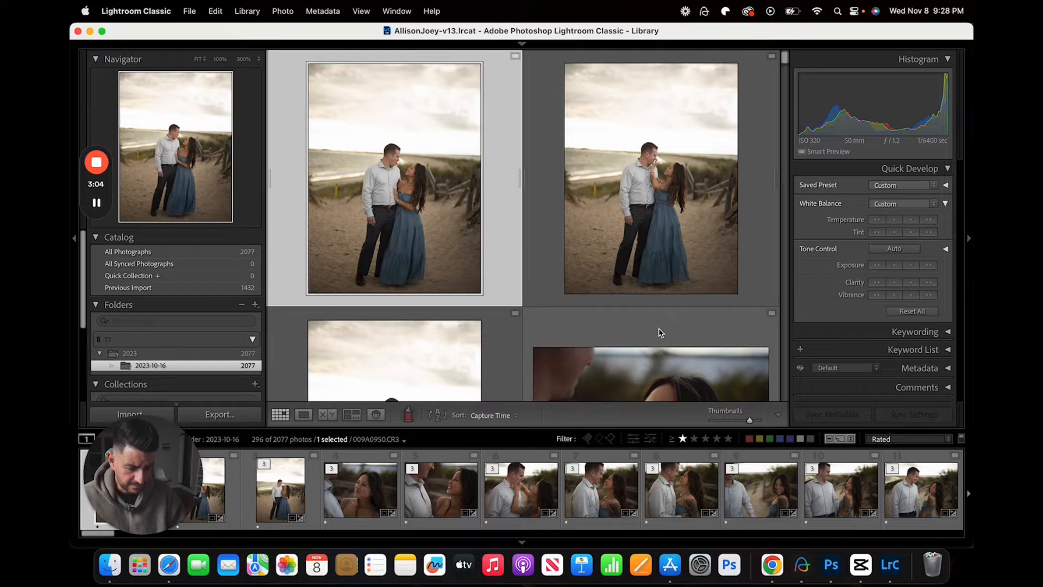
# Step: Filter the grid by the green label without a star rating and browse the matching photos
pyautogui.click(770, 439)
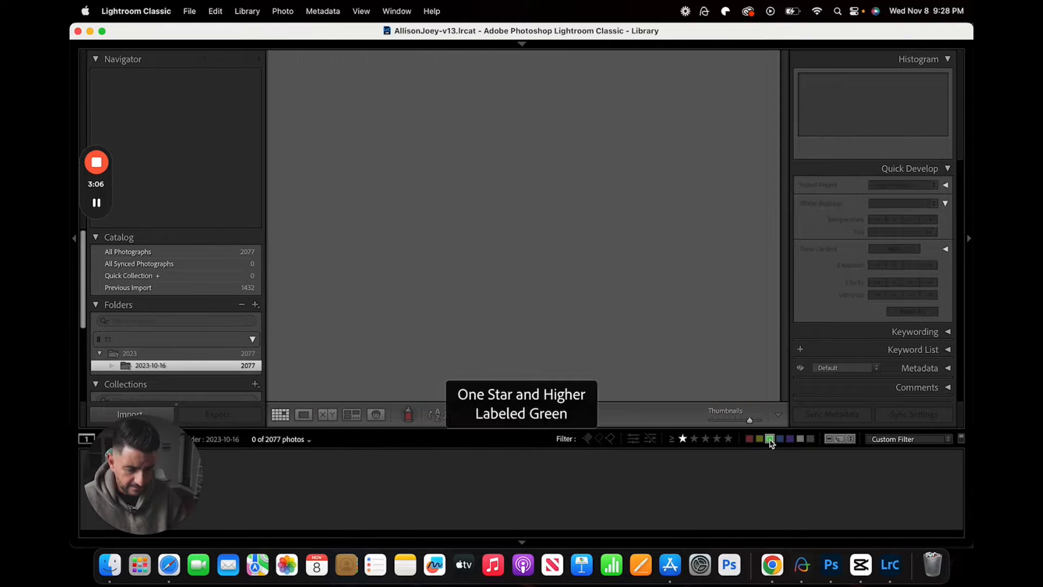
pyautogui.click(683, 438)
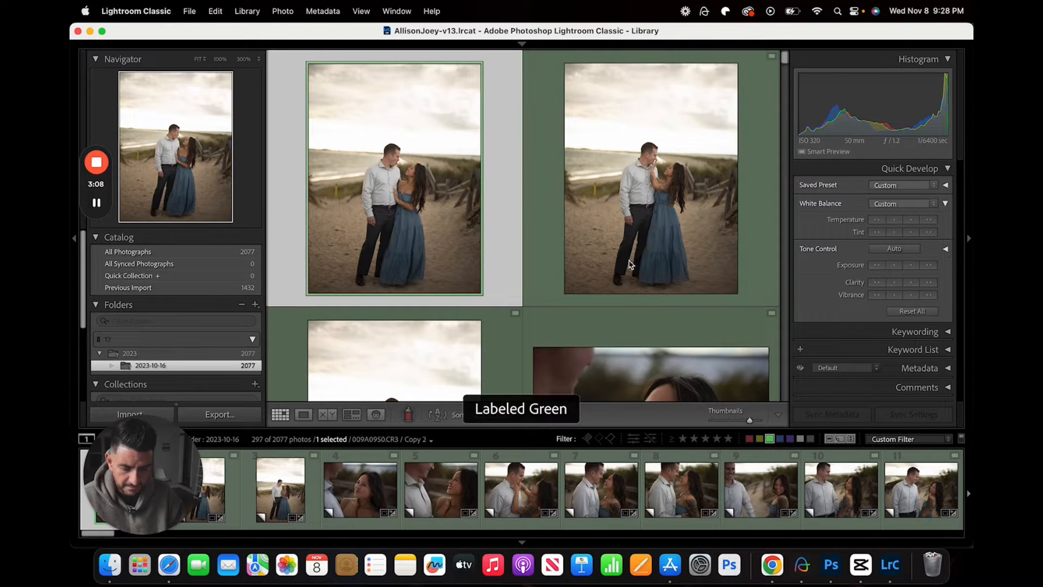
pyautogui.scroll(-5, 440, 219)
pyautogui.scroll(-10, 440, 220)
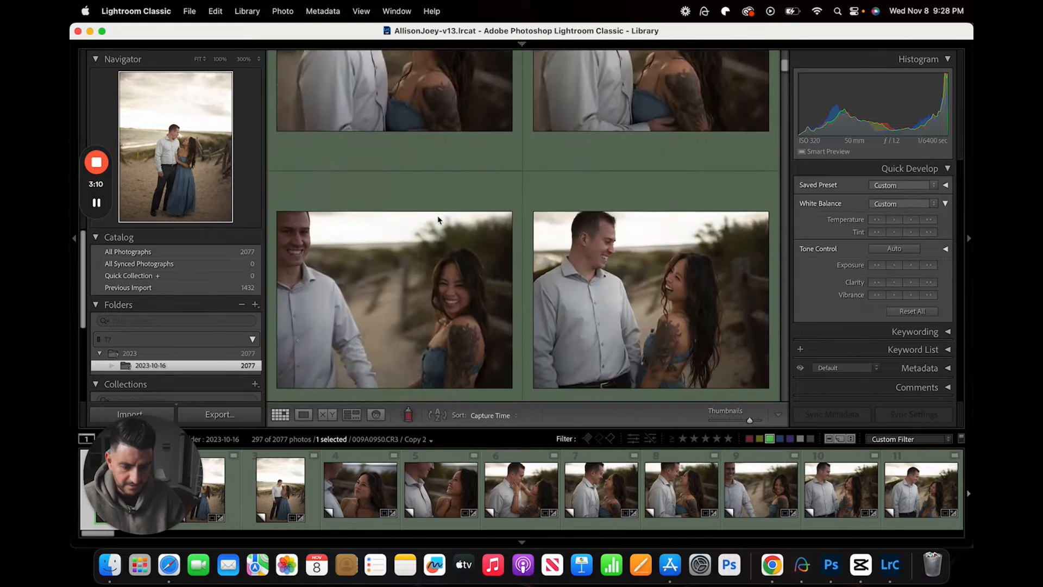
pyautogui.scroll(10, 438, 219)
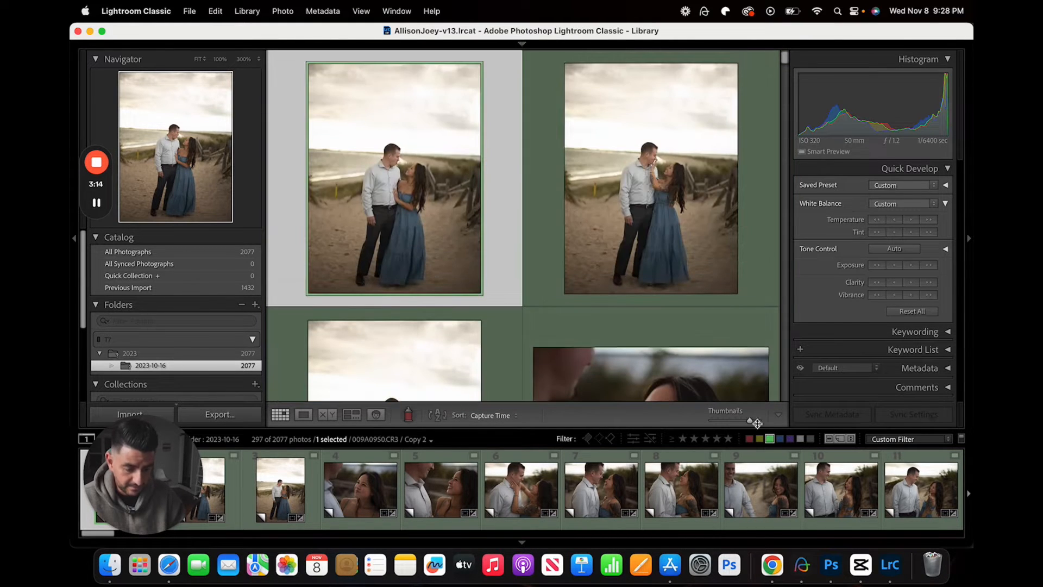
# Step: Remove the green label filter and show photos rated one star and higher
pyautogui.click(770, 438)
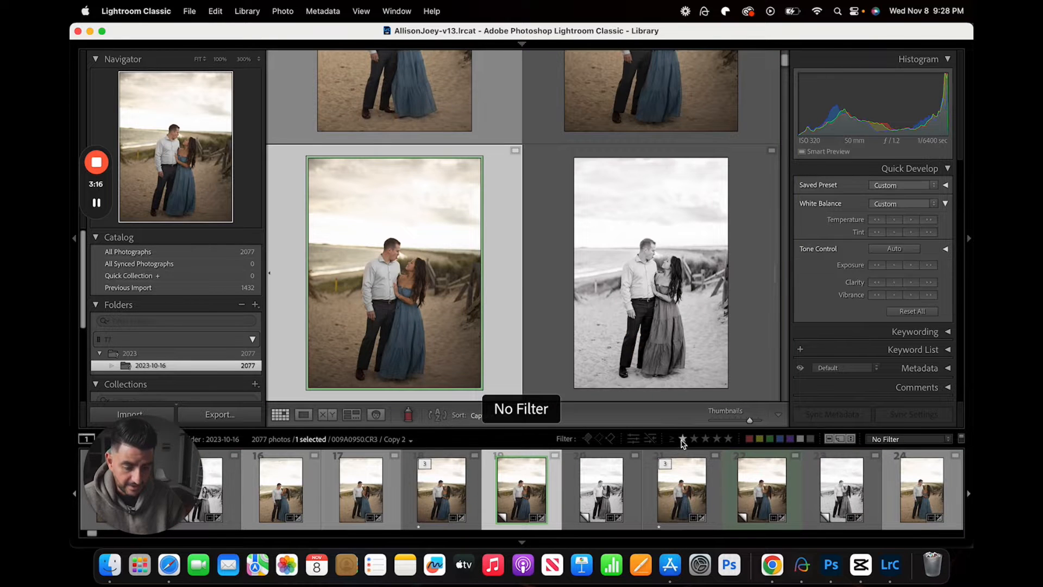
pyautogui.click(682, 439)
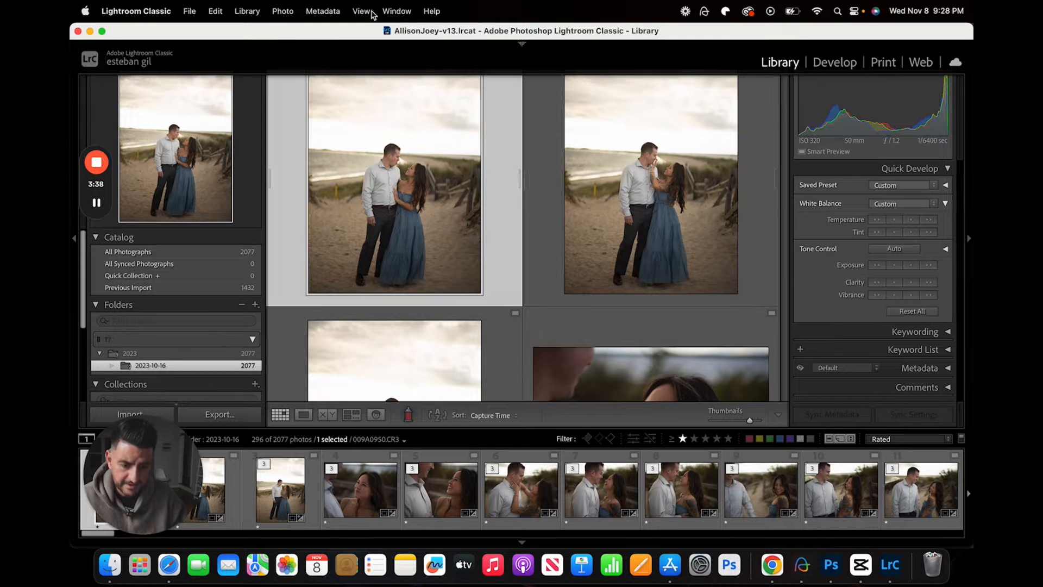
# Step: Open the Catalog Settings and review the File Handling and General information
pyautogui.moveTo(455, 49)
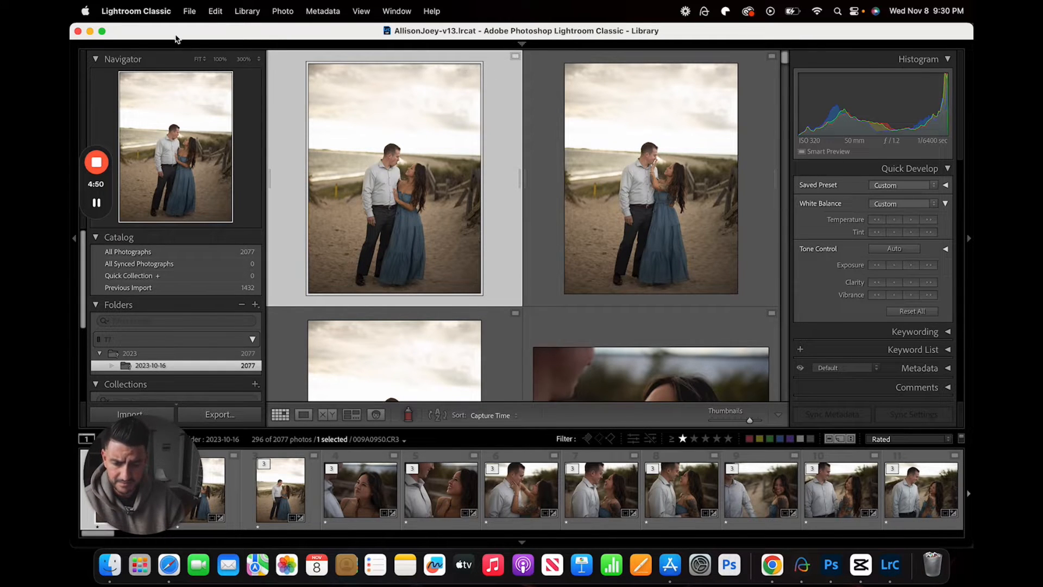
pyautogui.click(152, 14)
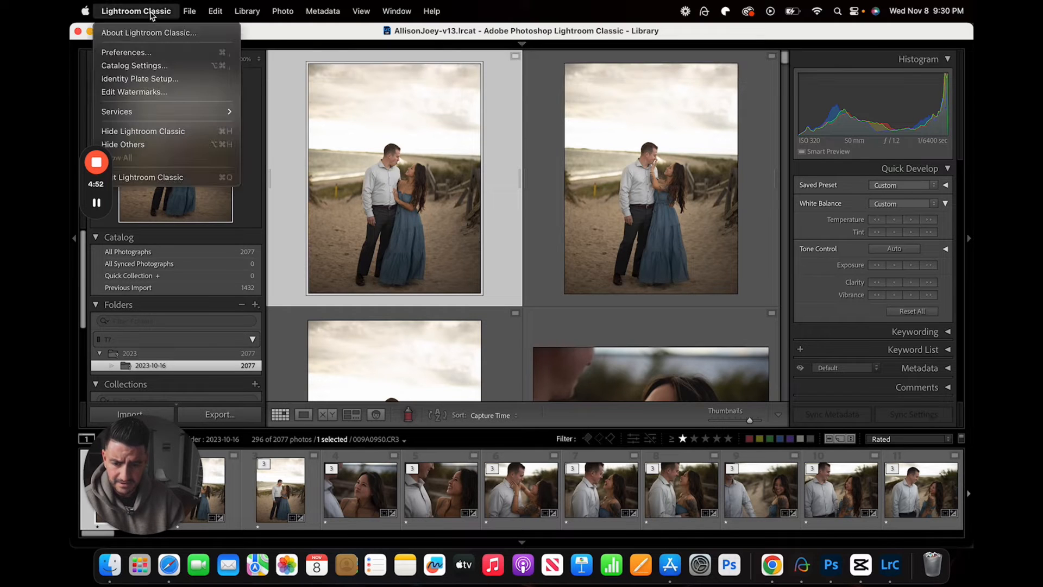
pyautogui.click(164, 67)
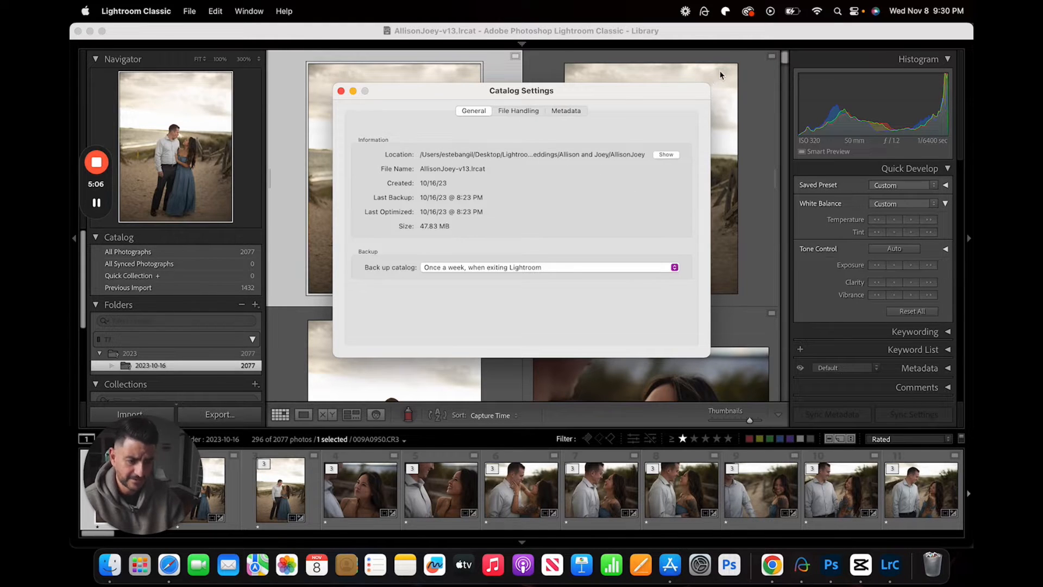
pyautogui.click(514, 111)
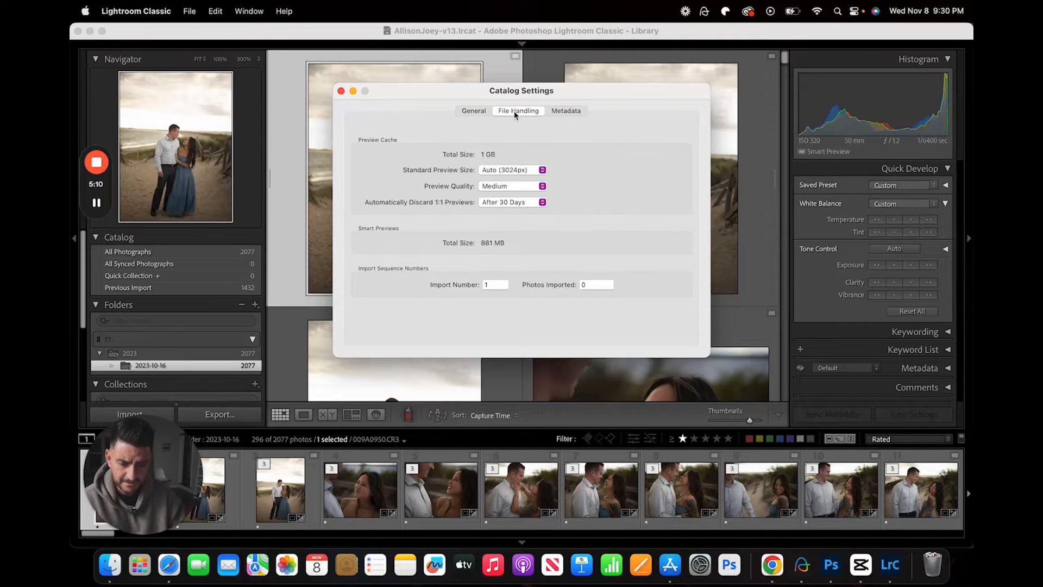
pyautogui.click(478, 112)
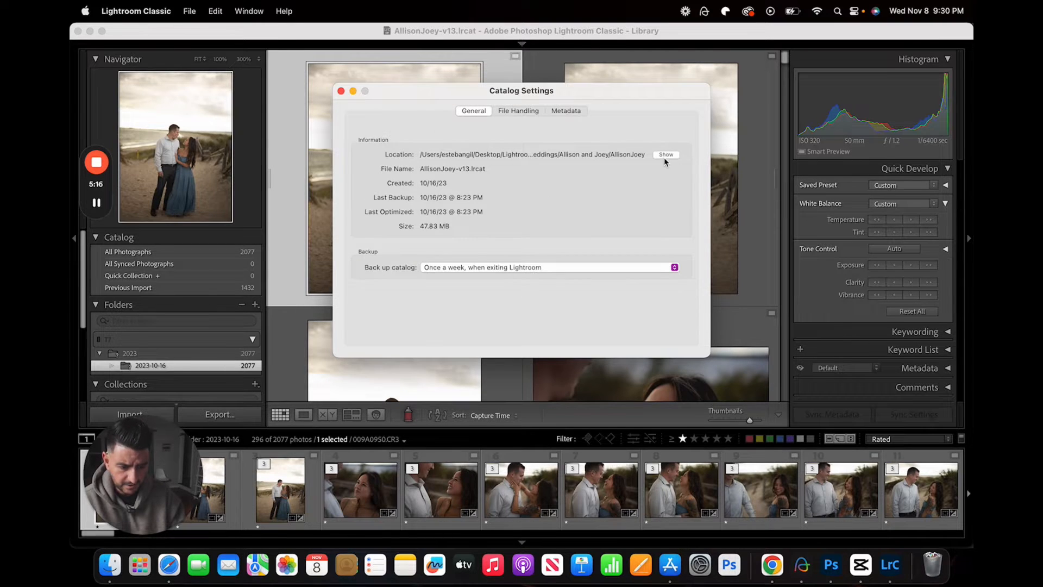
# Step: Show the catalog's location in Finder, look through its folder of catalog files, and close the Catalog Settings
pyautogui.click(665, 155)
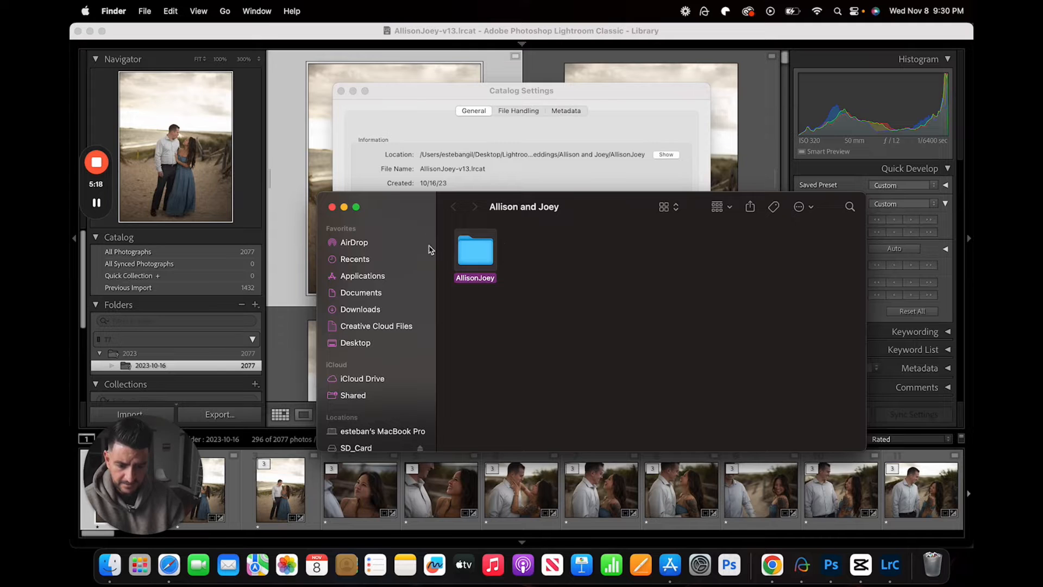
pyautogui.doubleClick(472, 260)
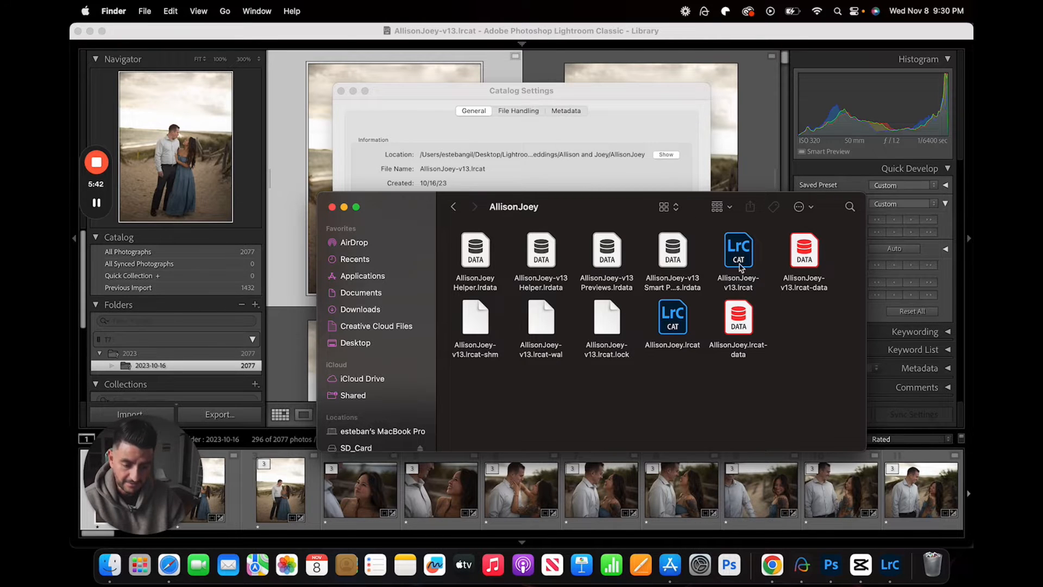
pyautogui.click(596, 154)
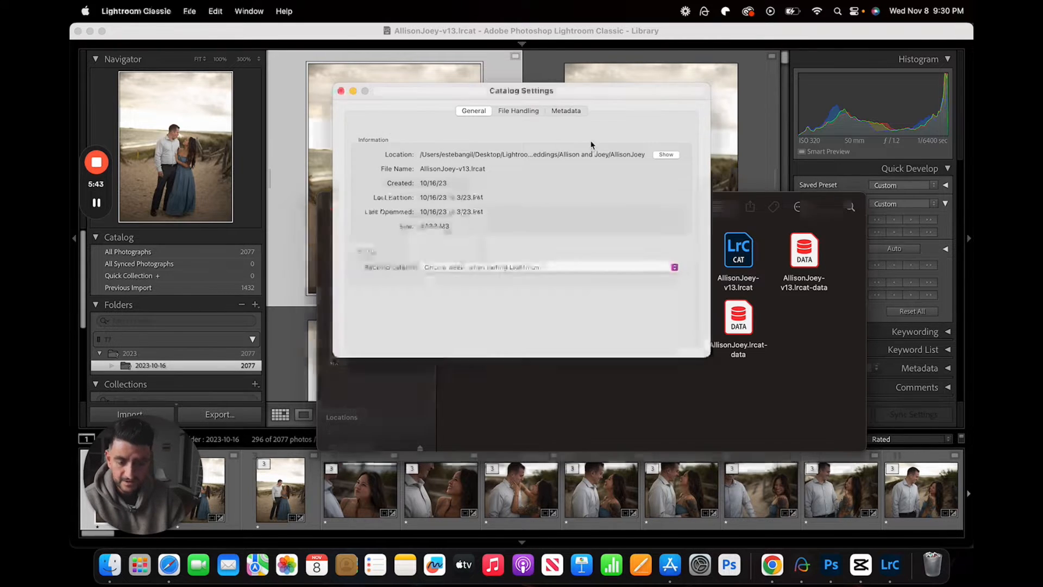
pyautogui.click(340, 90)
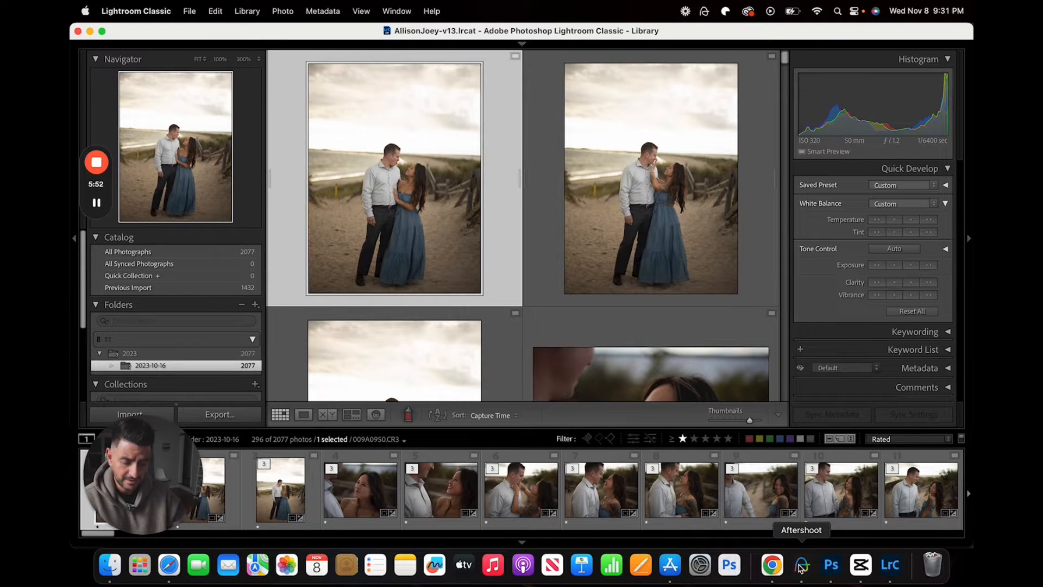
# Step: Quit Lightroom Classic and skip the catalog backup this time
pyautogui.click(892, 567)
pyautogui.rightClick(892, 565)
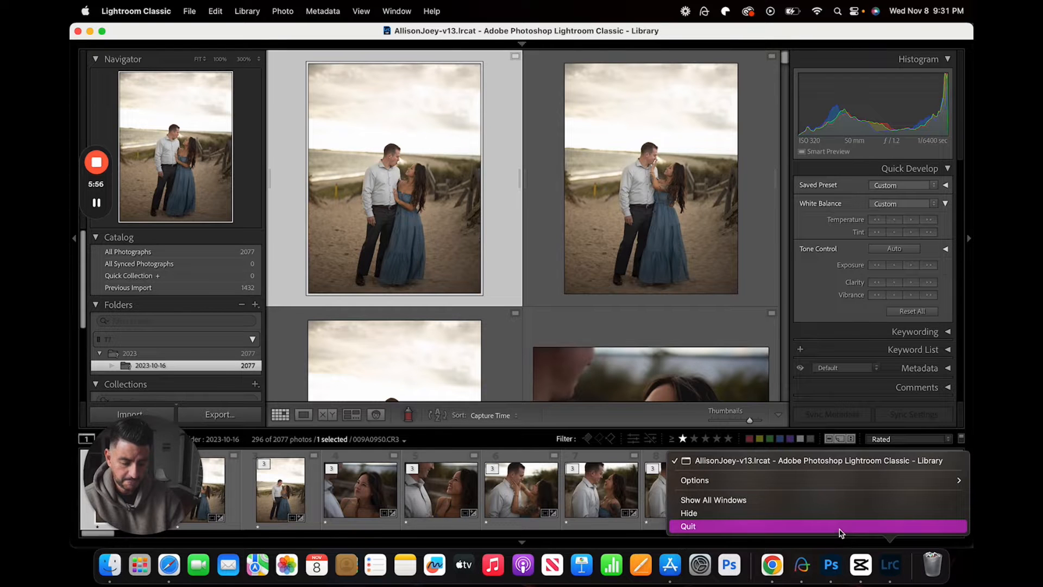
pyautogui.click(840, 529)
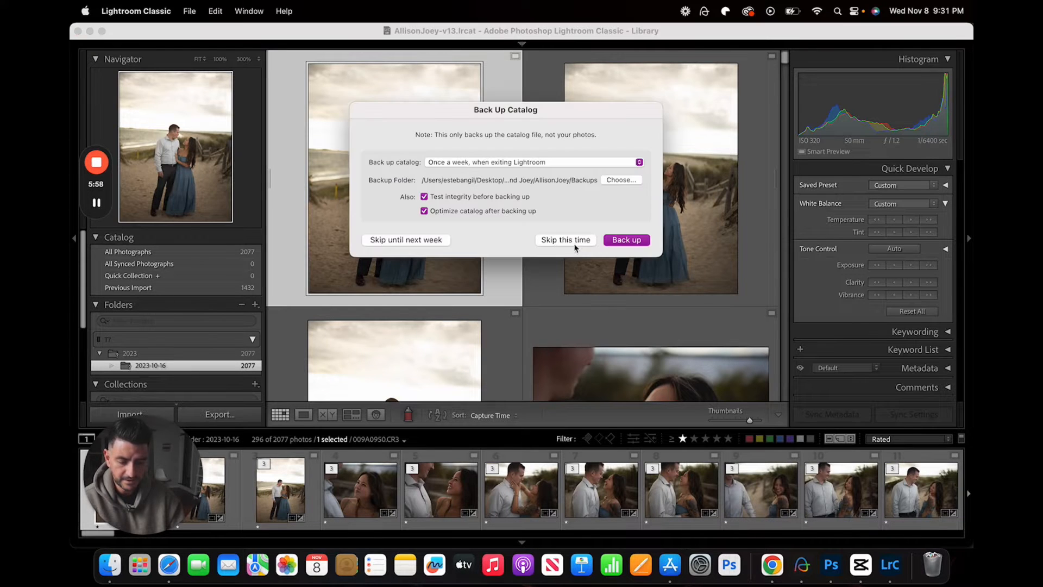
pyautogui.click(572, 241)
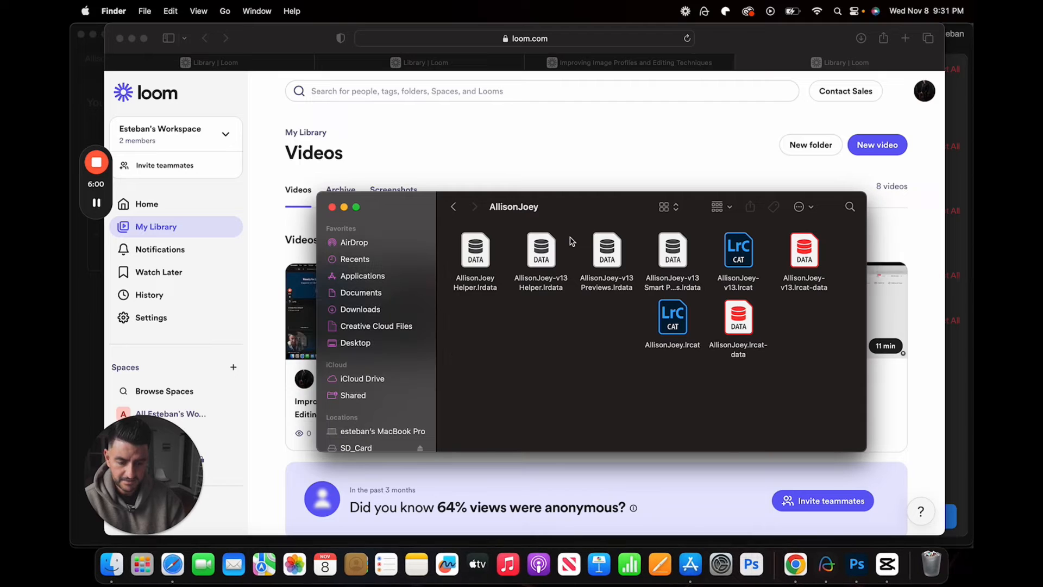
# Step: Switch to Aftershoot and create a new album for editing from the home page
pyautogui.click(827, 565)
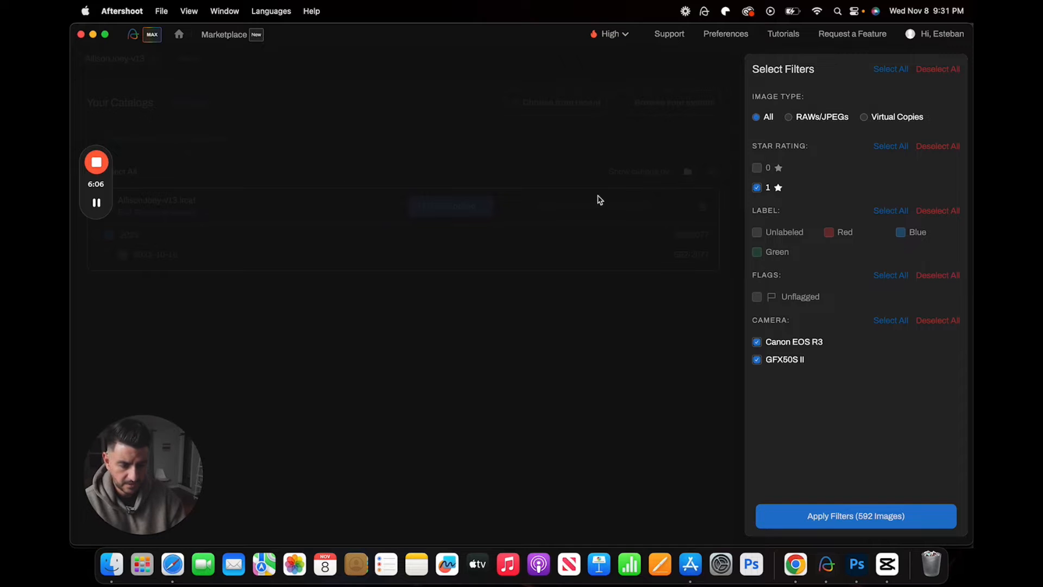
pyautogui.click(179, 36)
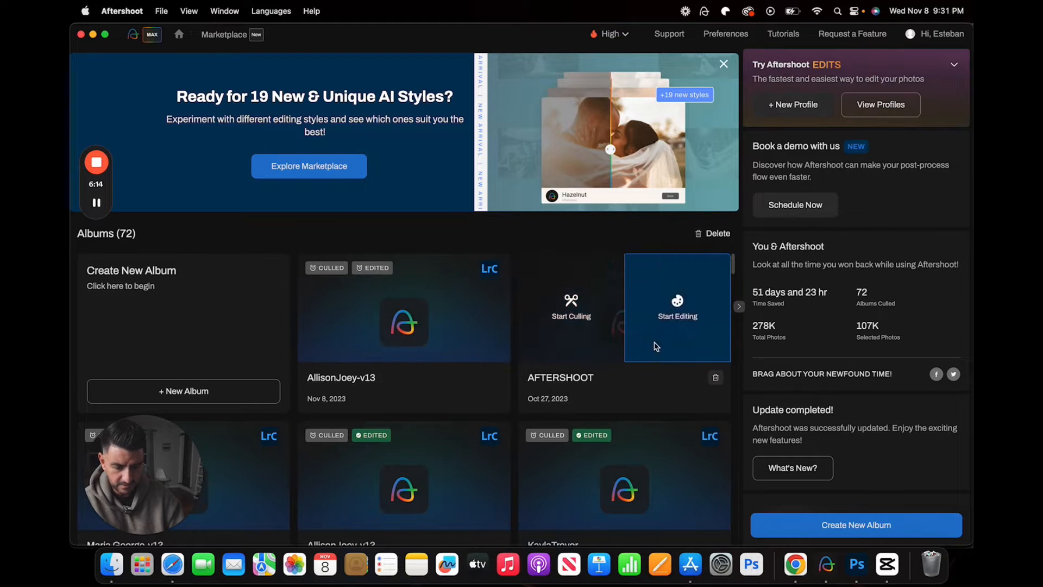
pyautogui.scroll(-2, 641, 370)
pyautogui.scroll(2, 197, 374)
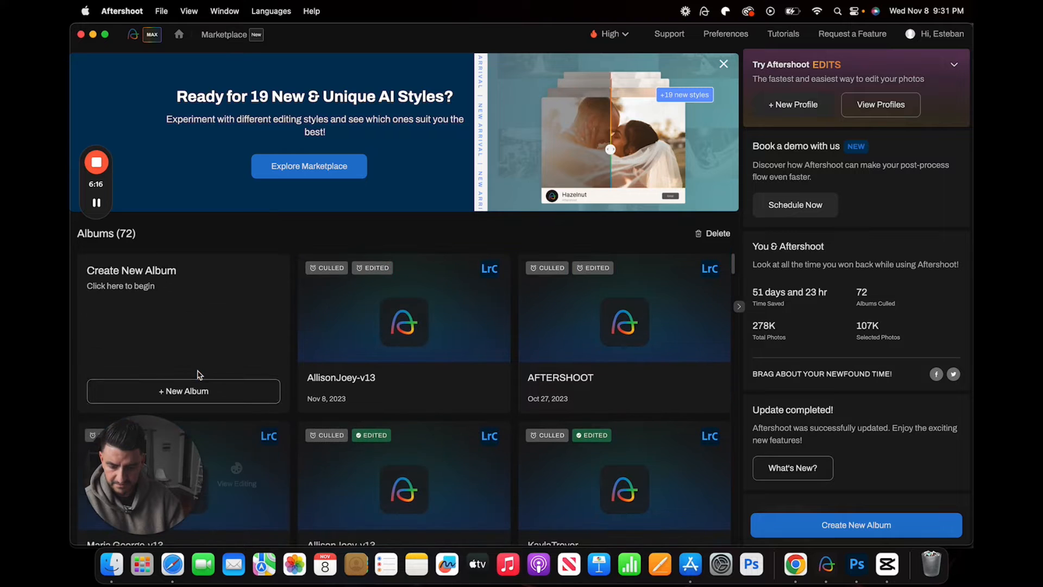
pyautogui.click(191, 392)
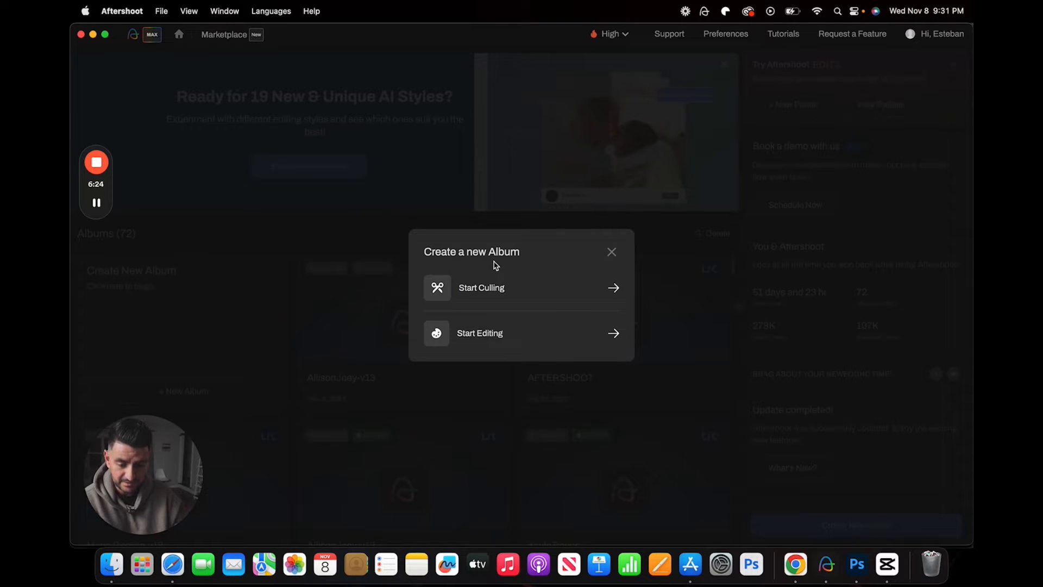
pyautogui.click(481, 334)
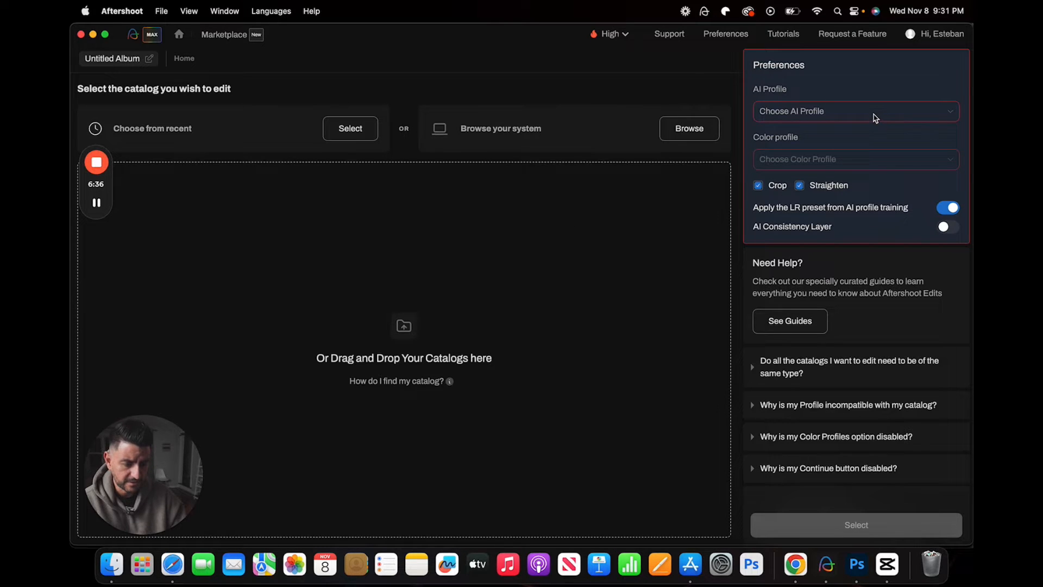
# Step: Choose the custom RAW profile whose name ends in "Light" as the album's AI profile
pyautogui.click(874, 115)
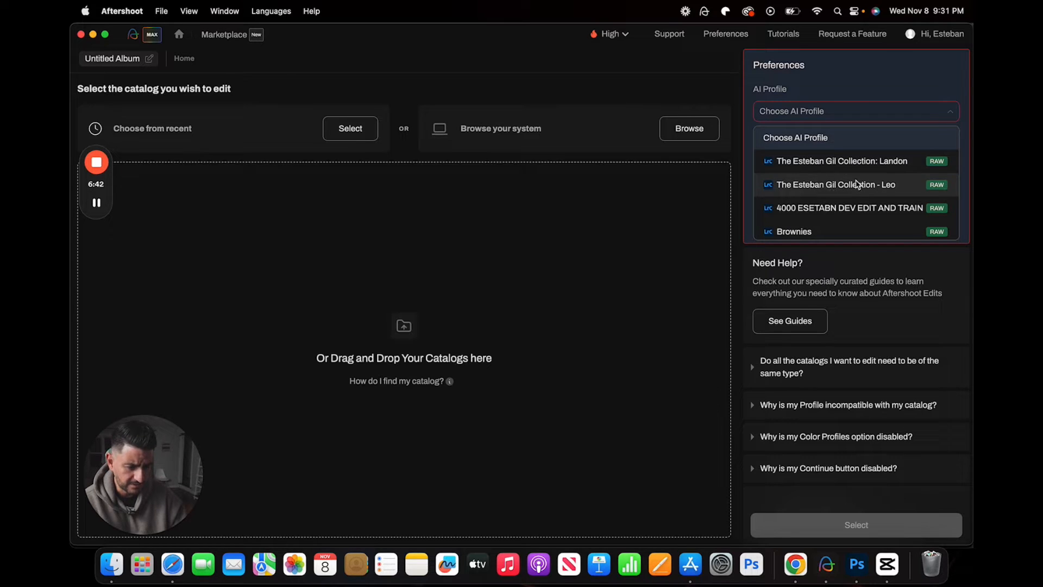
pyautogui.scroll(-2, 793, 182)
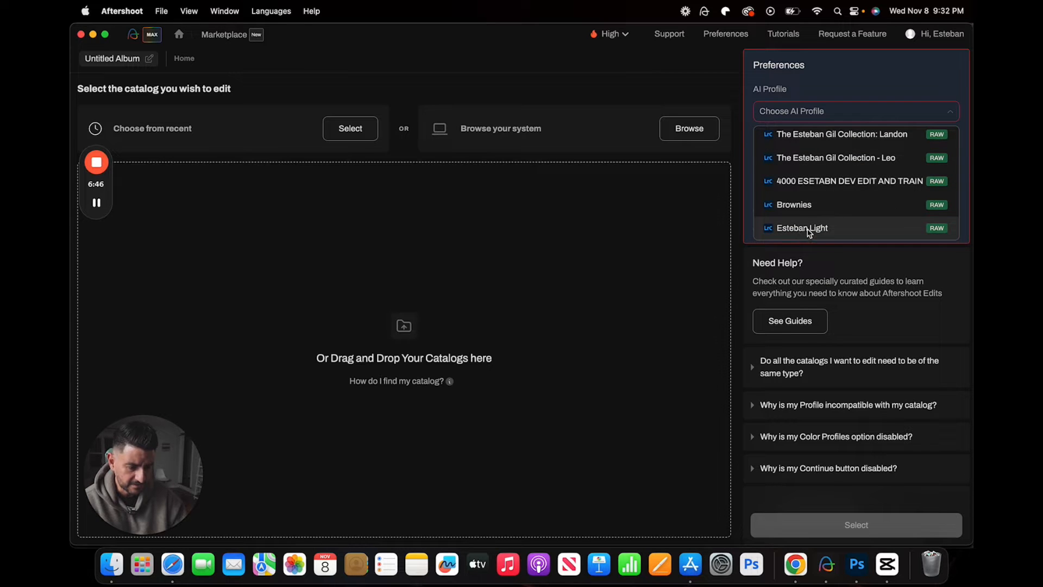
pyautogui.click(807, 231)
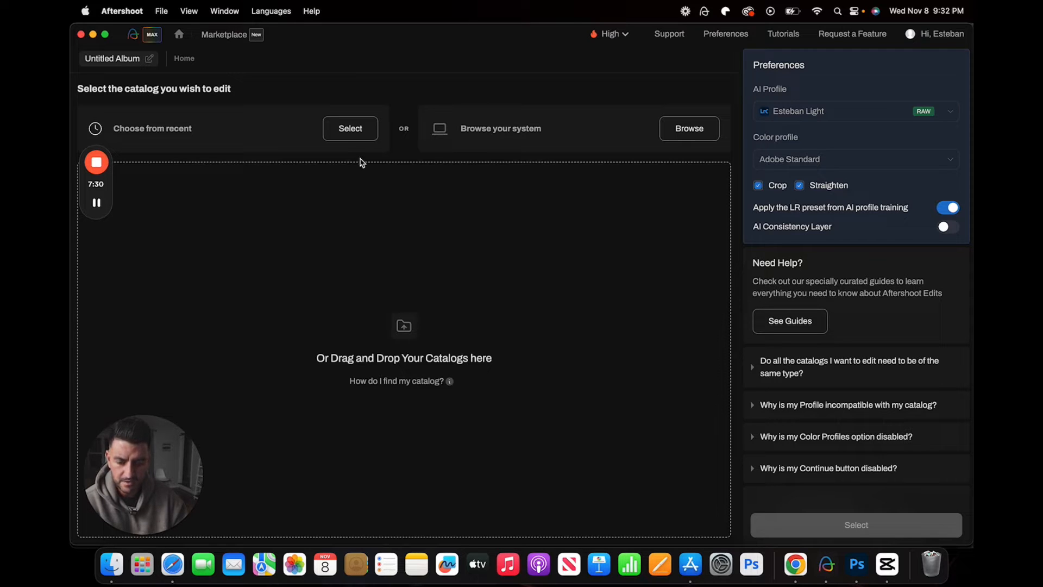
# Step: Look through the recently used catalogs and close the list without adding any
pyautogui.click(353, 130)
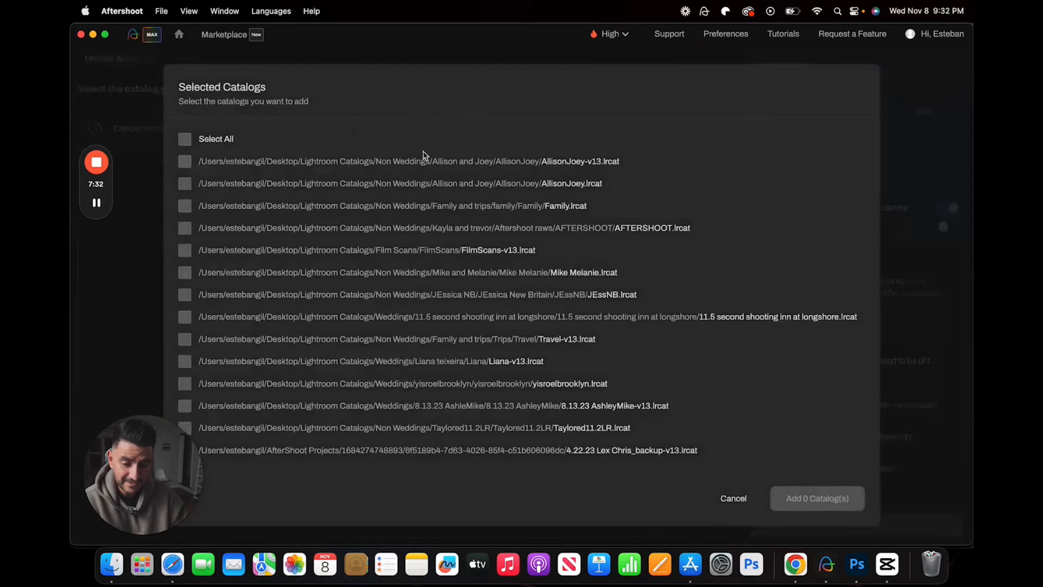
pyautogui.scroll(-1, 444, 251)
pyautogui.scroll(1, 444, 251)
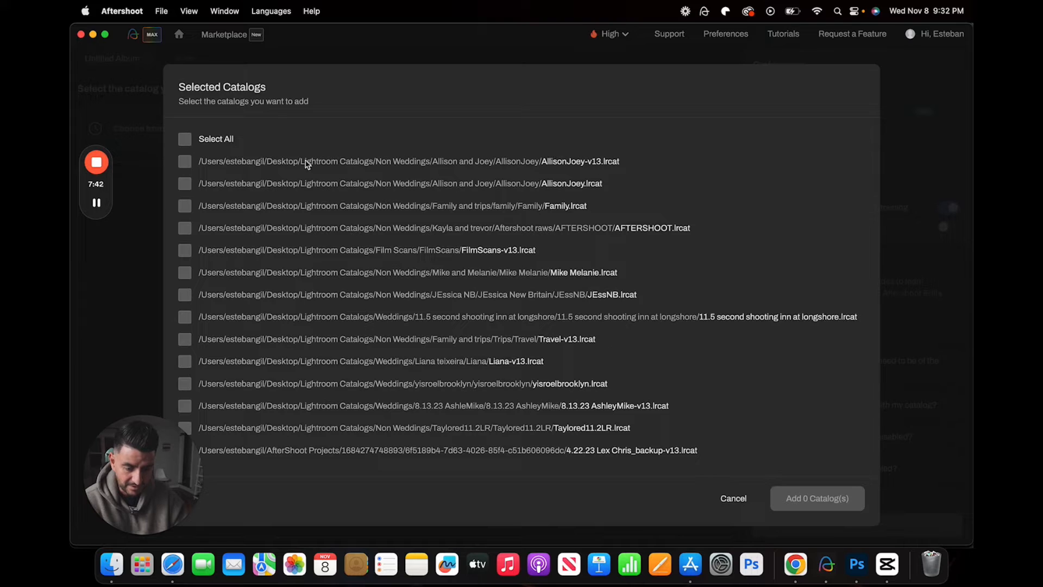
pyautogui.click(185, 165)
pyautogui.click(186, 166)
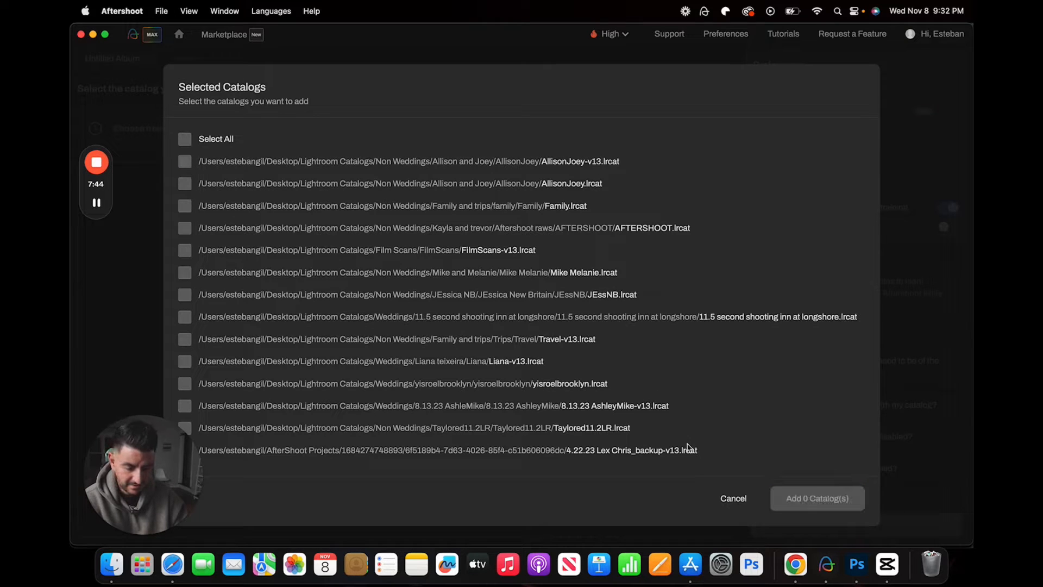
pyautogui.click(732, 500)
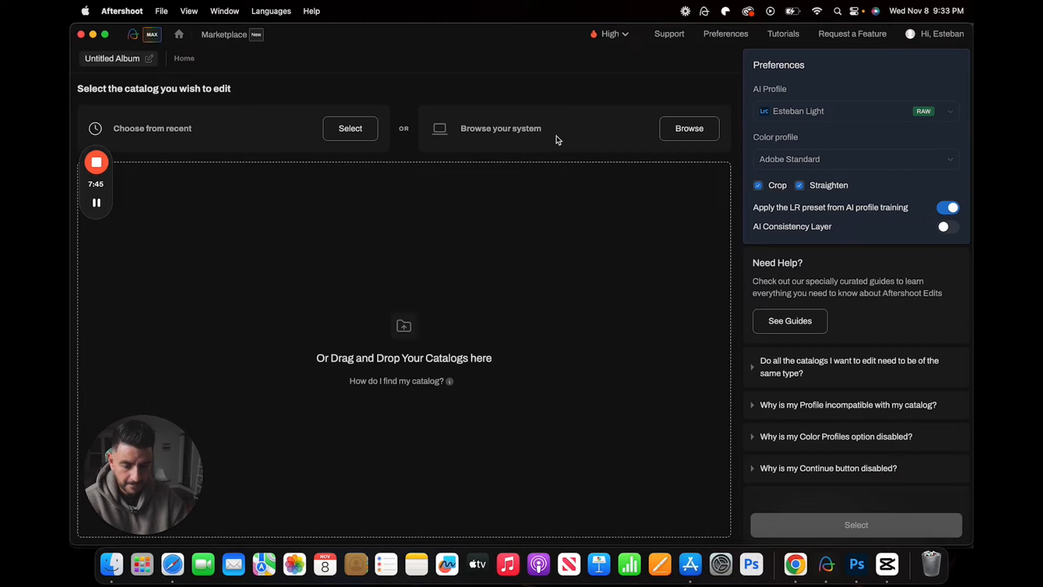
# Step: Browse the Non Weddings folder in Lightroom Catalogs, then leave the file selection without choosing a catalog
pyautogui.click(697, 131)
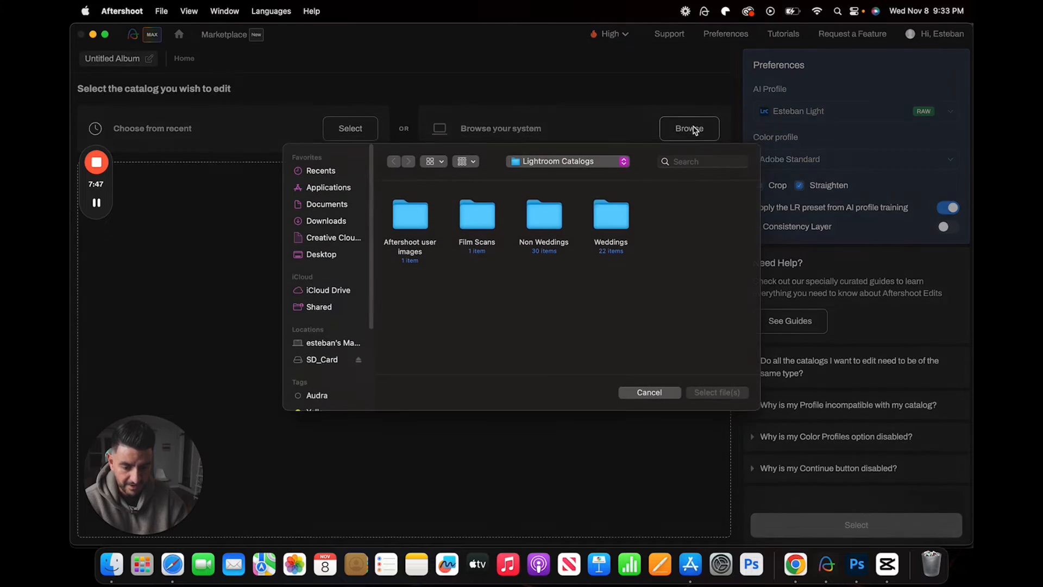
pyautogui.click(574, 171)
pyautogui.click(574, 173)
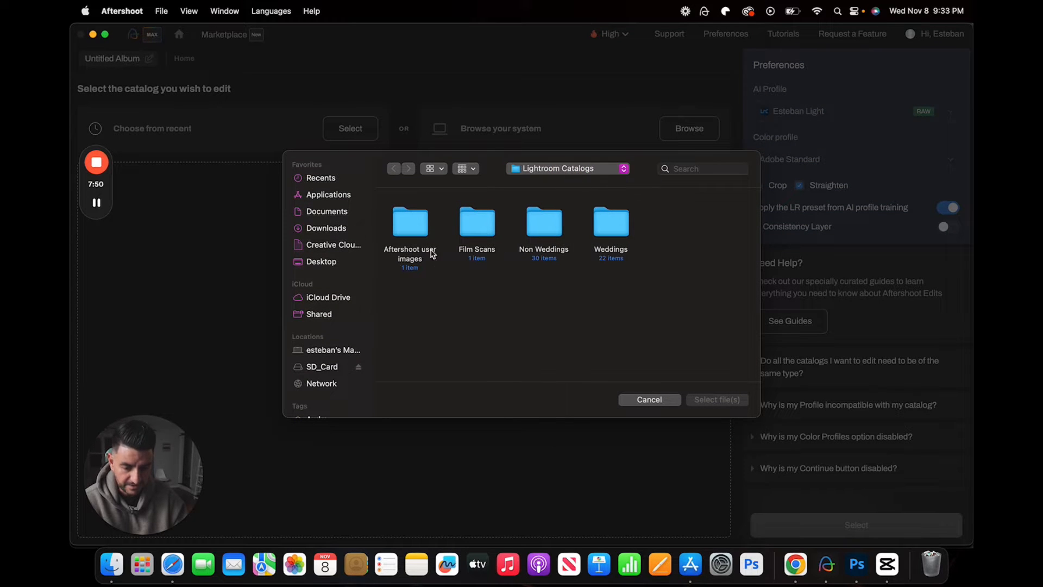
pyautogui.doubleClick(543, 231)
pyautogui.scroll(2, 526, 298)
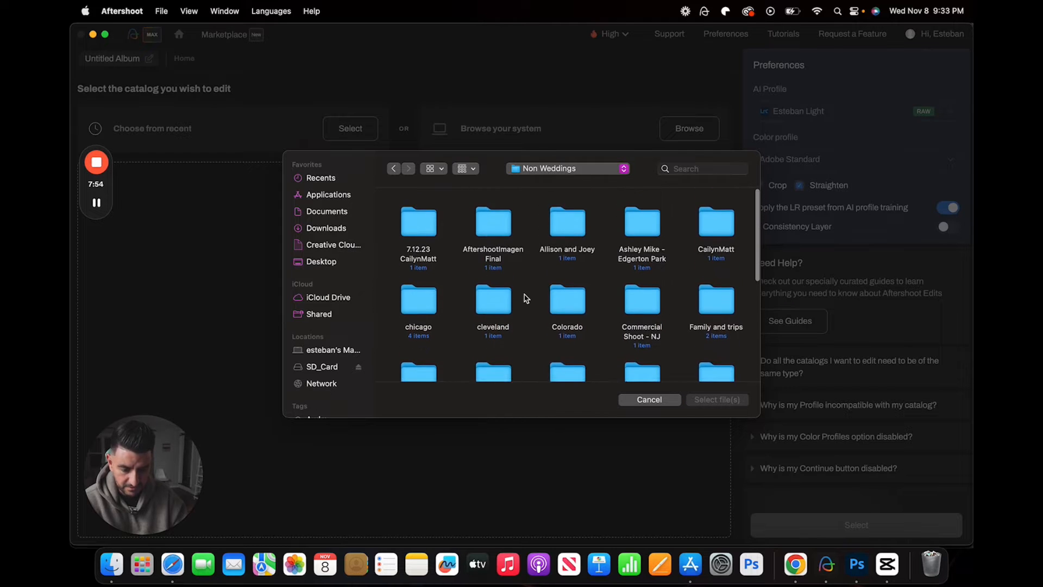
pyautogui.click(649, 401)
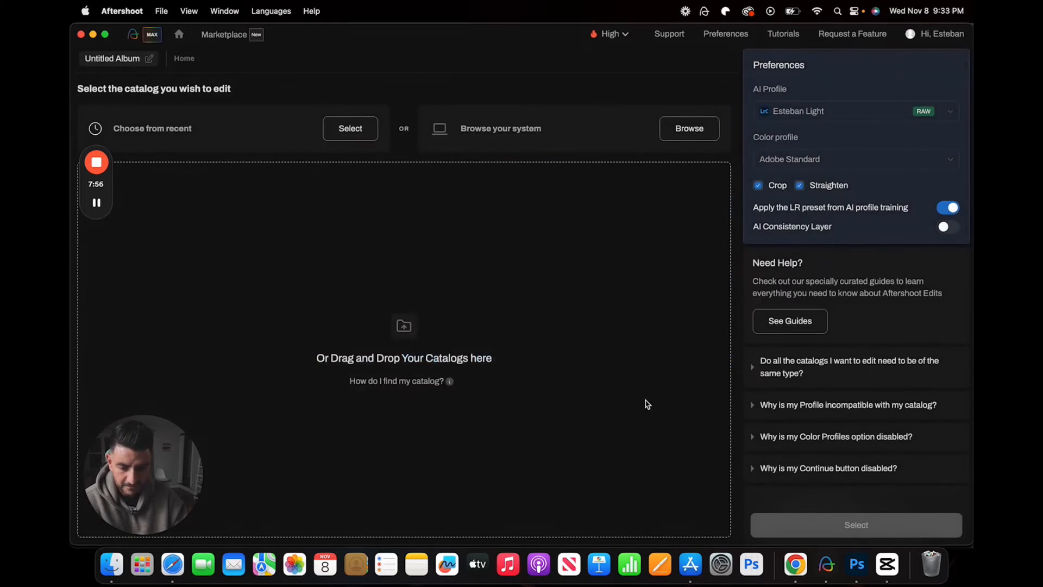
# Step: Add the catalog file whose name ends in "-v13.lrcat" to the album from its open Finder folder
pyautogui.click(113, 563)
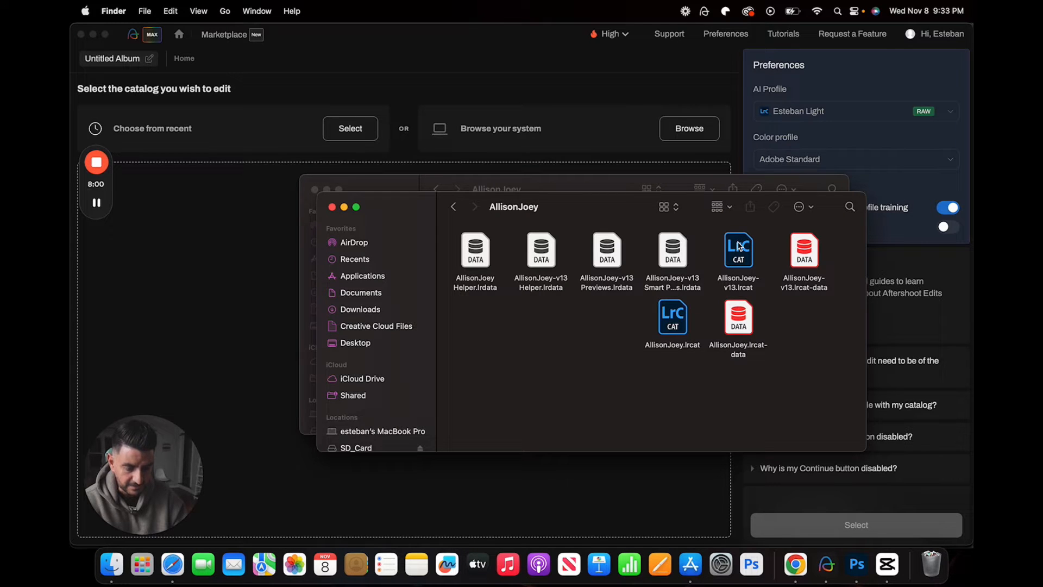
pyautogui.moveTo(738, 245); pyautogui.dragTo(223, 240)
pyautogui.click(215, 321)
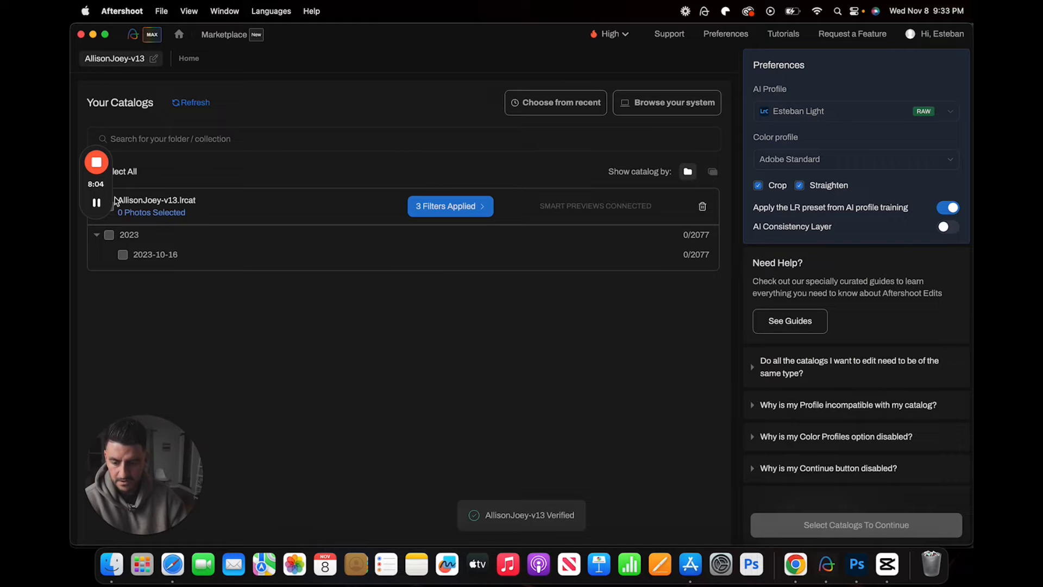
pyautogui.moveTo(113, 190); pyautogui.dragTo(267, 112)
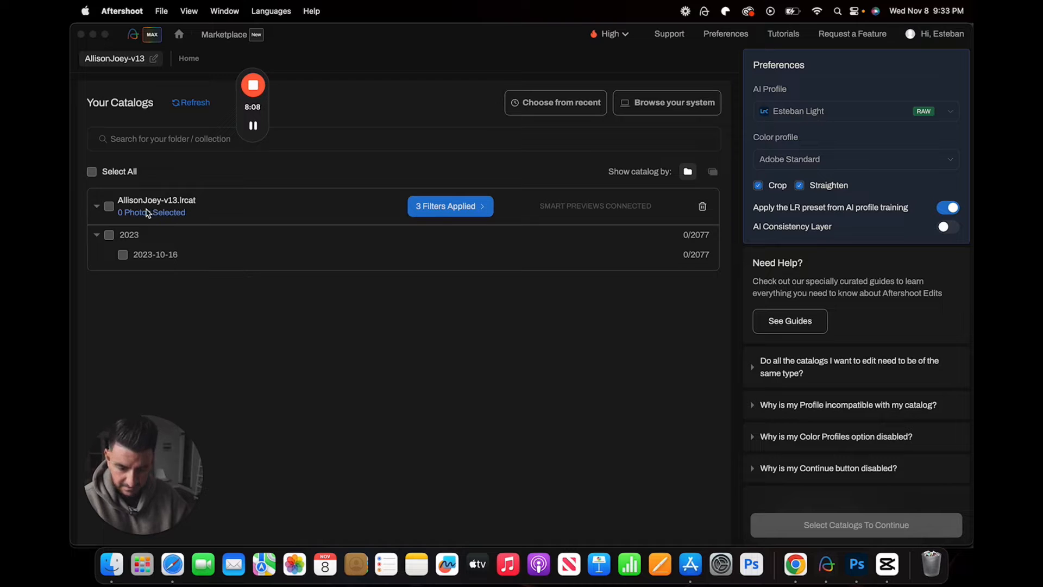
# Step: Remove the 1-star rating from the catalog's filters and select the whole catalog for editing
pyautogui.click(459, 208)
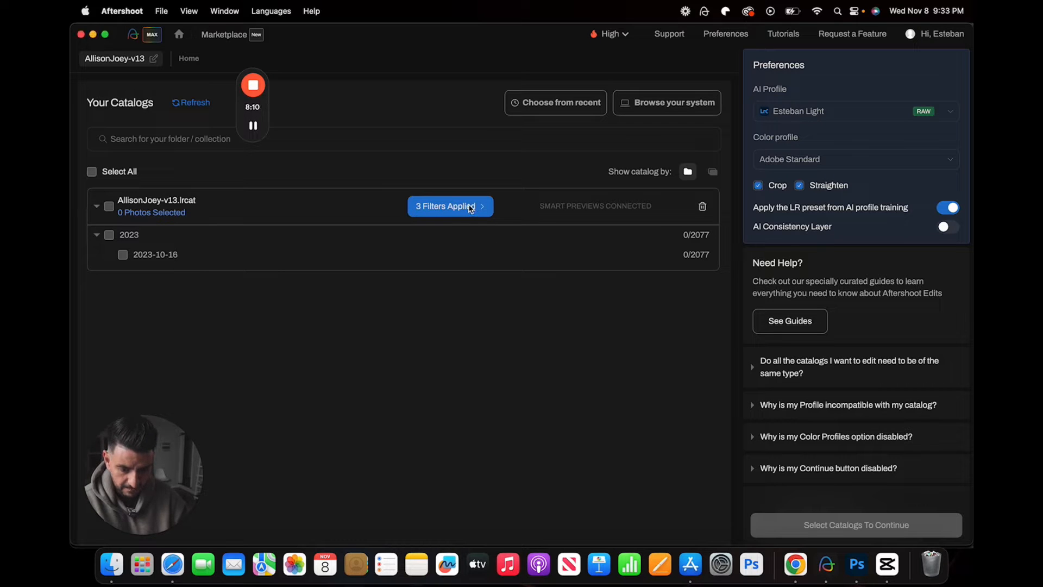
pyautogui.click(459, 207)
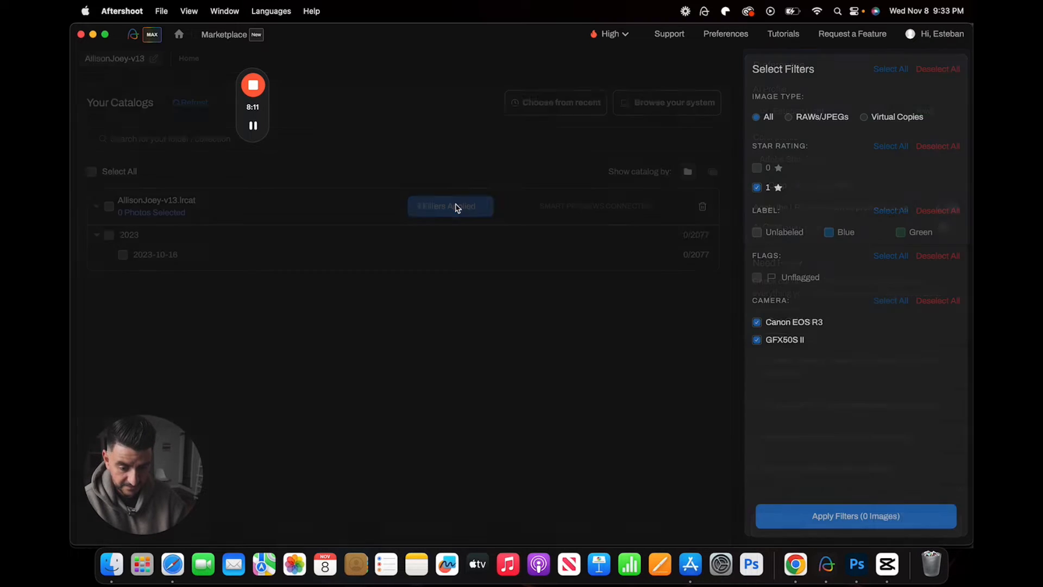
pyautogui.click(757, 188)
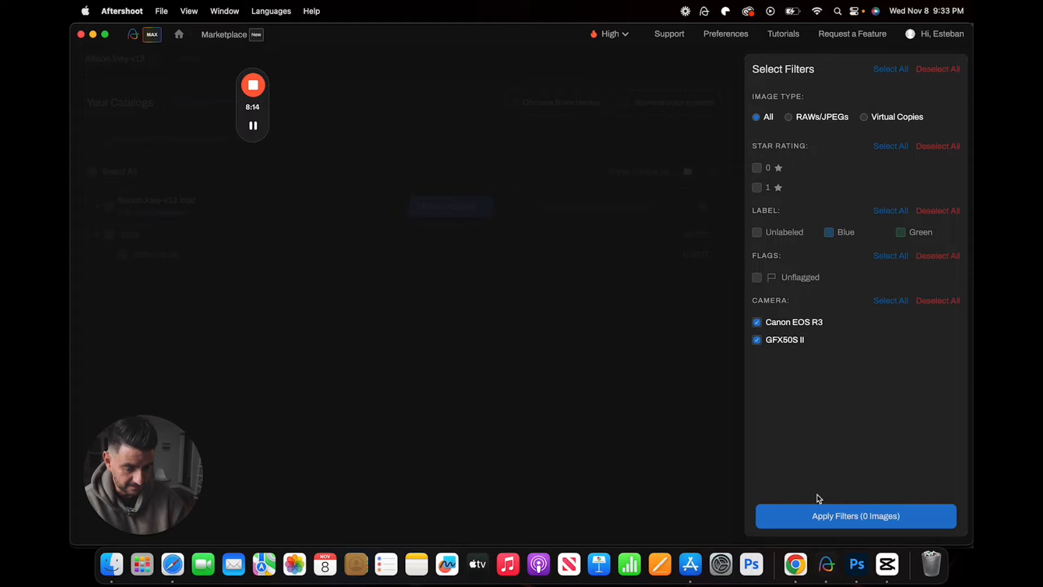
pyautogui.click(824, 519)
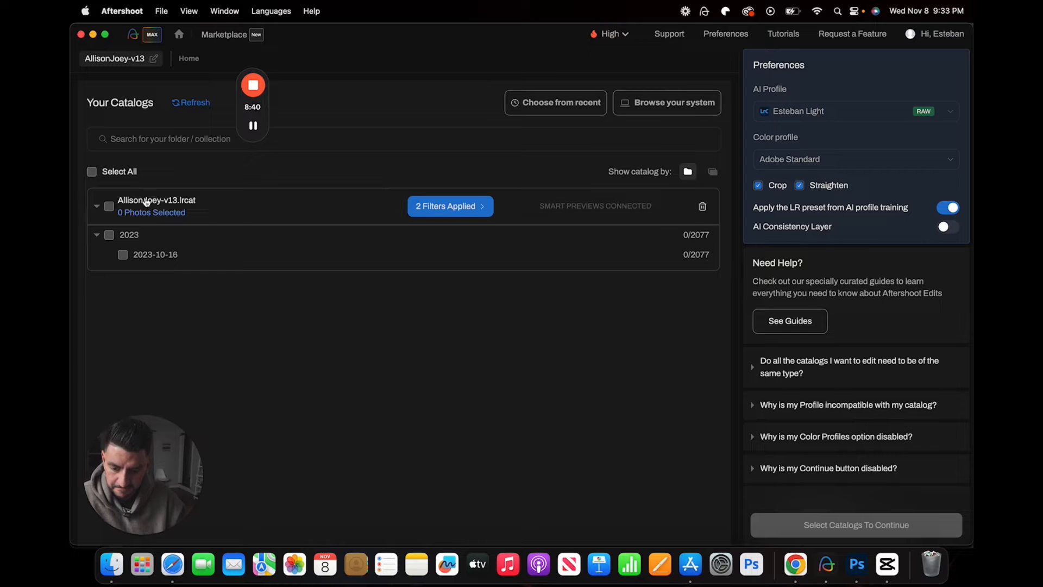
pyautogui.click(109, 208)
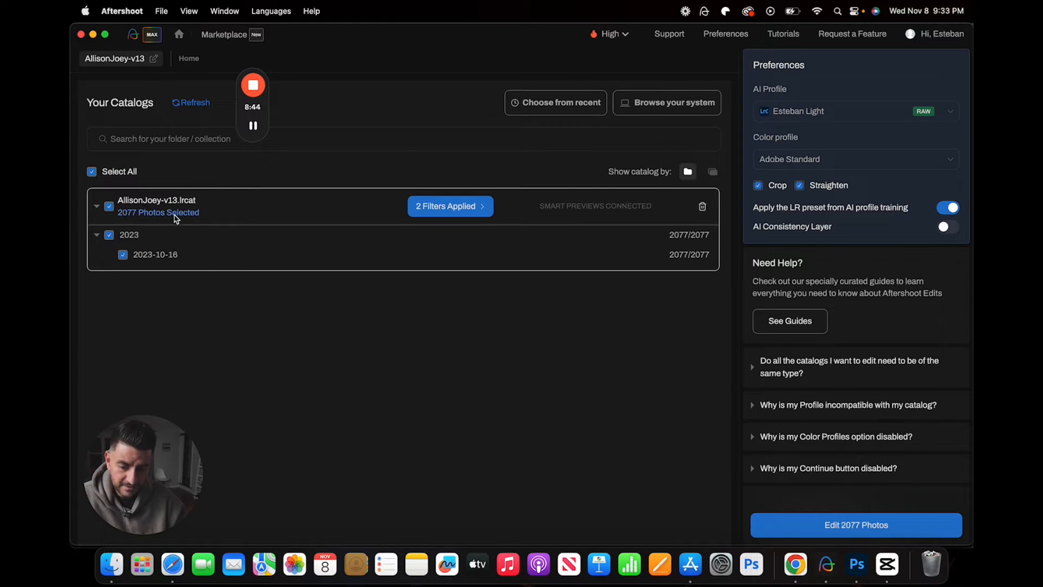
# Step: Review the catalog's filter options and set the star rating filter to 1 star
pyautogui.click(486, 210)
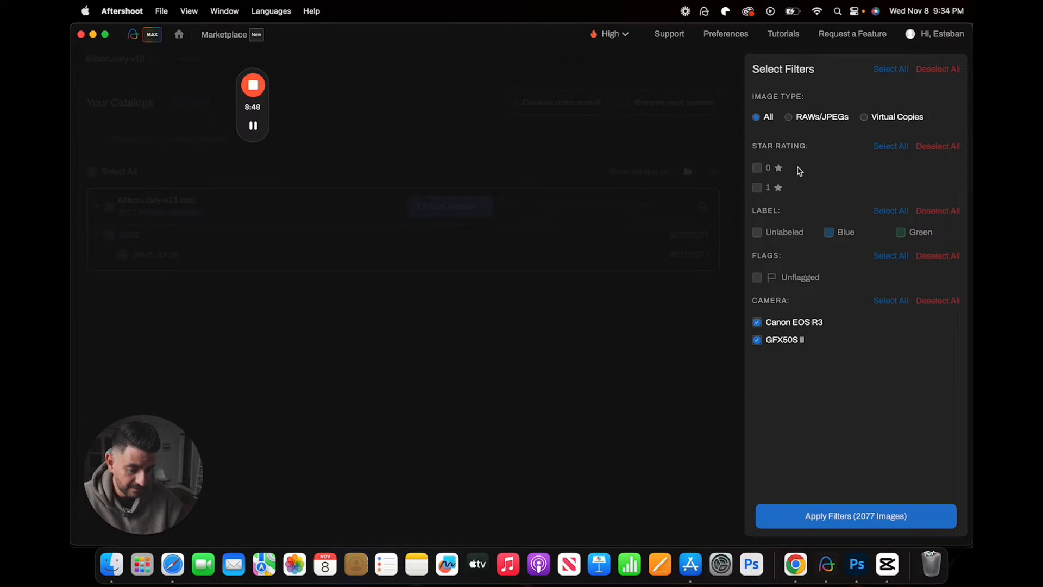
pyautogui.click(631, 373)
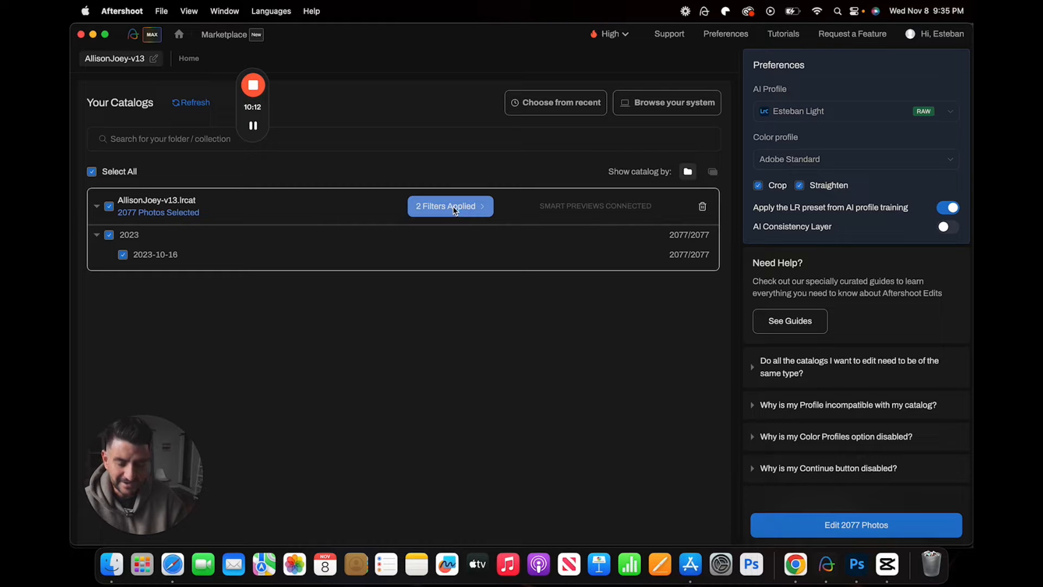
pyautogui.click(455, 211)
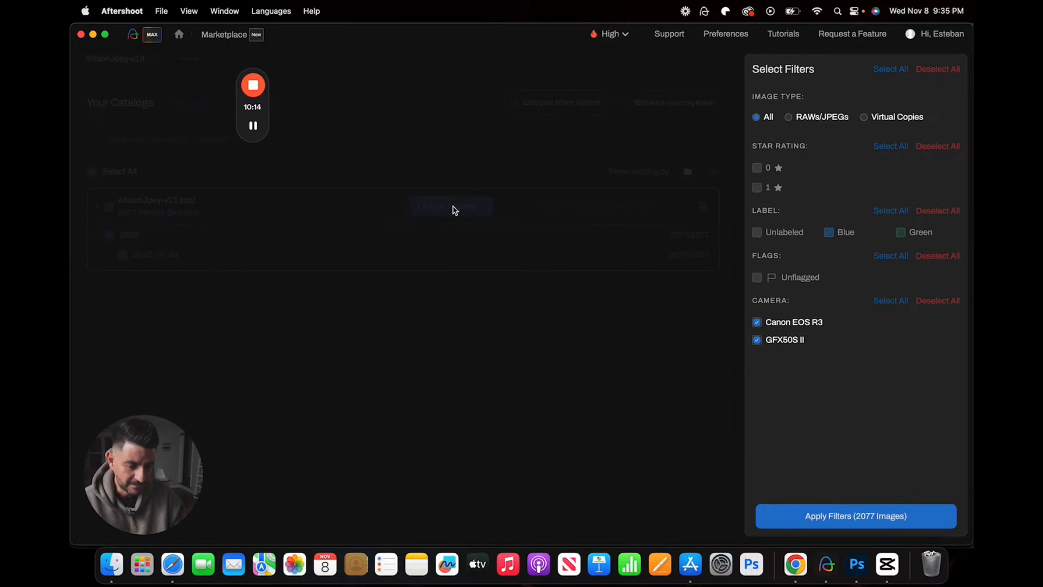
pyautogui.click(757, 188)
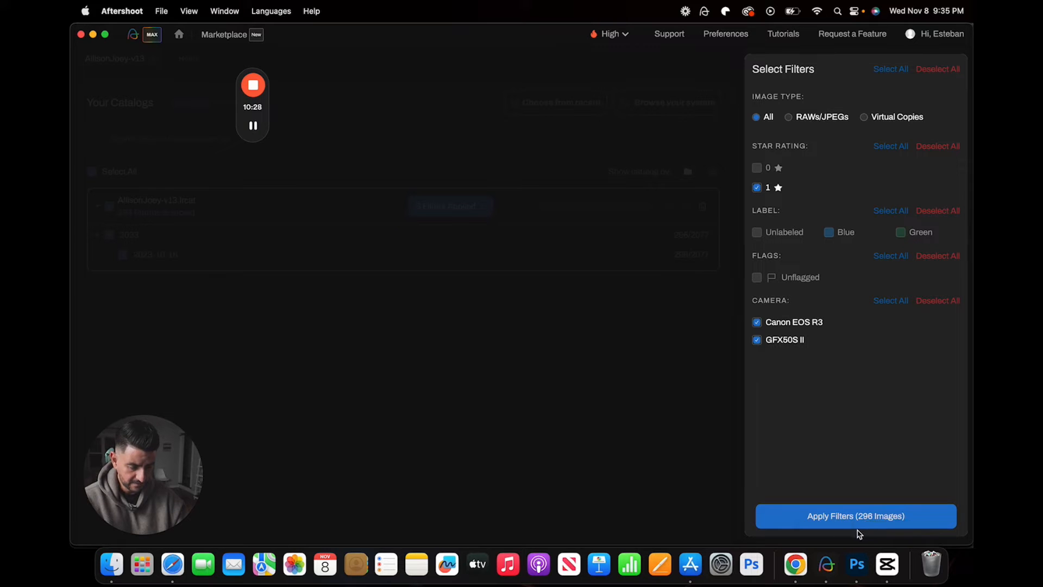
# Step: Try limiting the camera filter to only the GFX50S II and only the Canon EOS R3, then include both cameras again
pyautogui.click(757, 322)
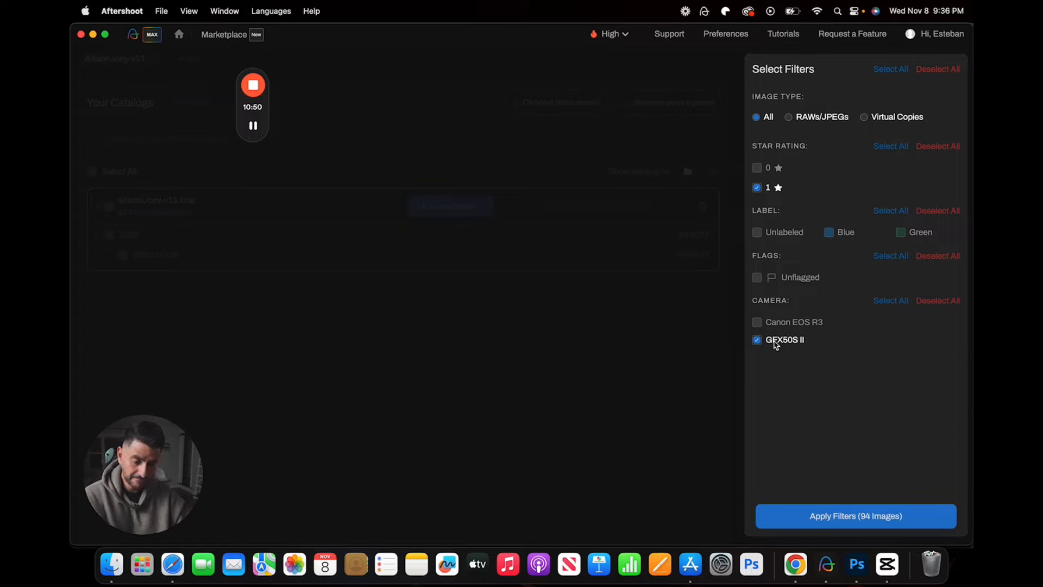
pyautogui.click(758, 323)
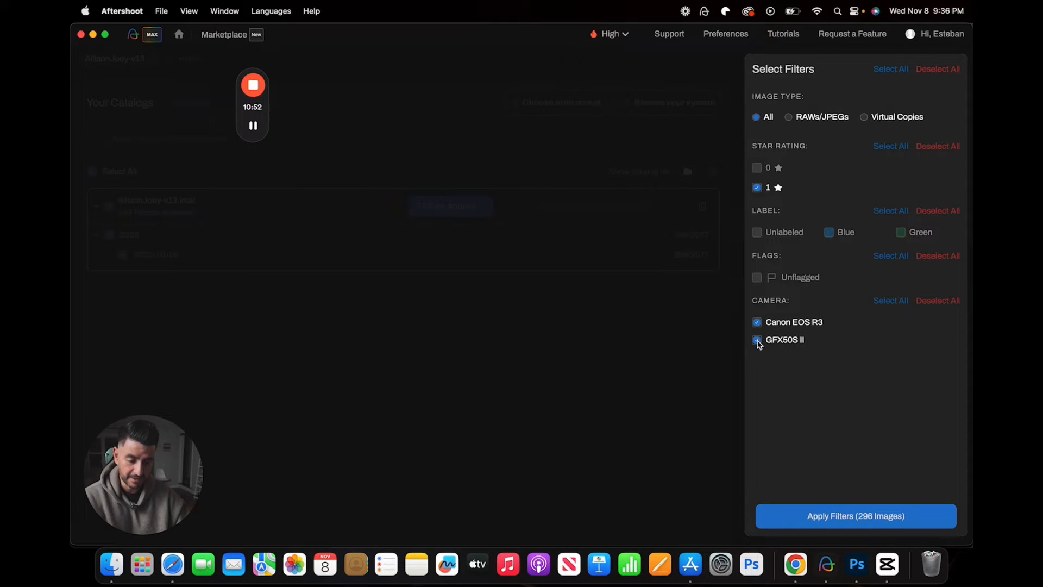
pyautogui.click(757, 341)
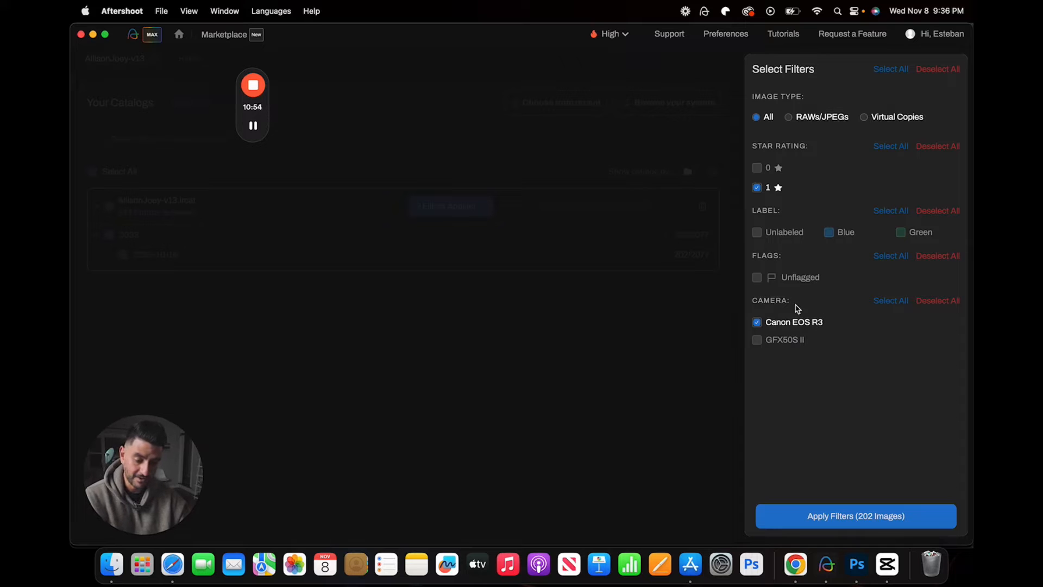
pyautogui.click(757, 342)
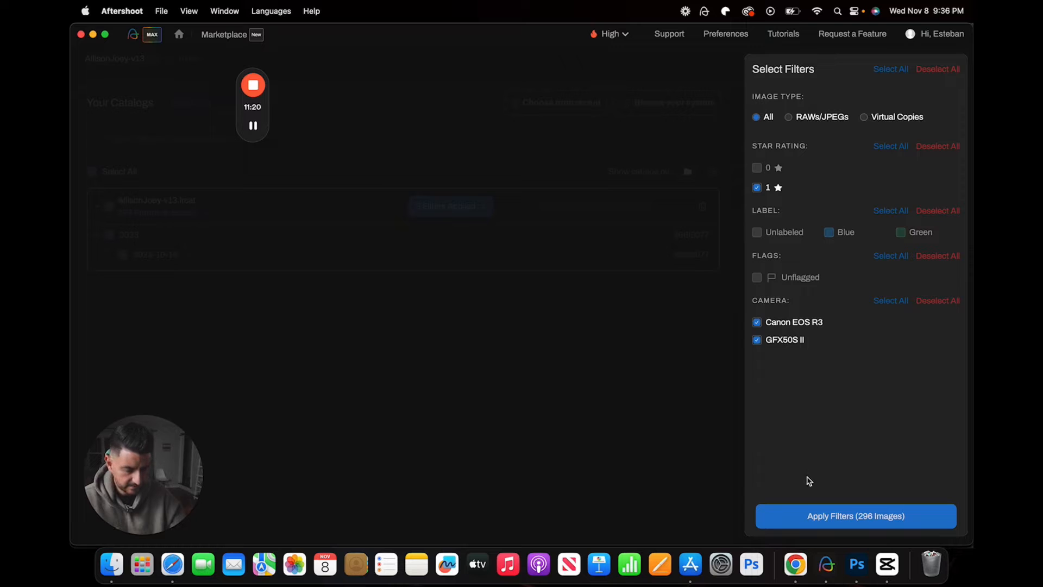
# Step: Apply the filters, start the AI edit of the filtered photos and wait for processing to finish
pyautogui.click(843, 517)
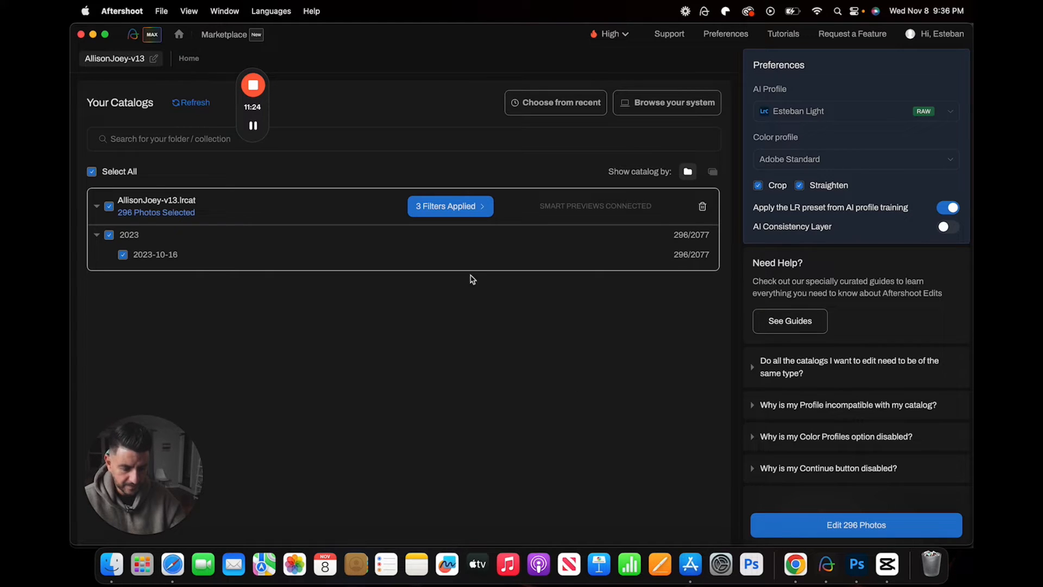
pyautogui.click(868, 525)
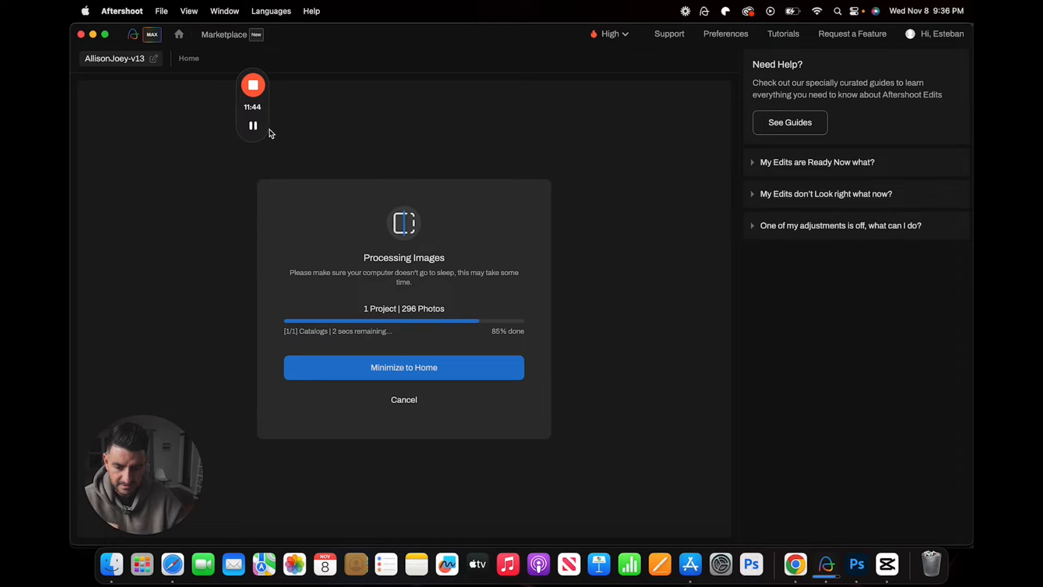
pyautogui.moveTo(264, 133)
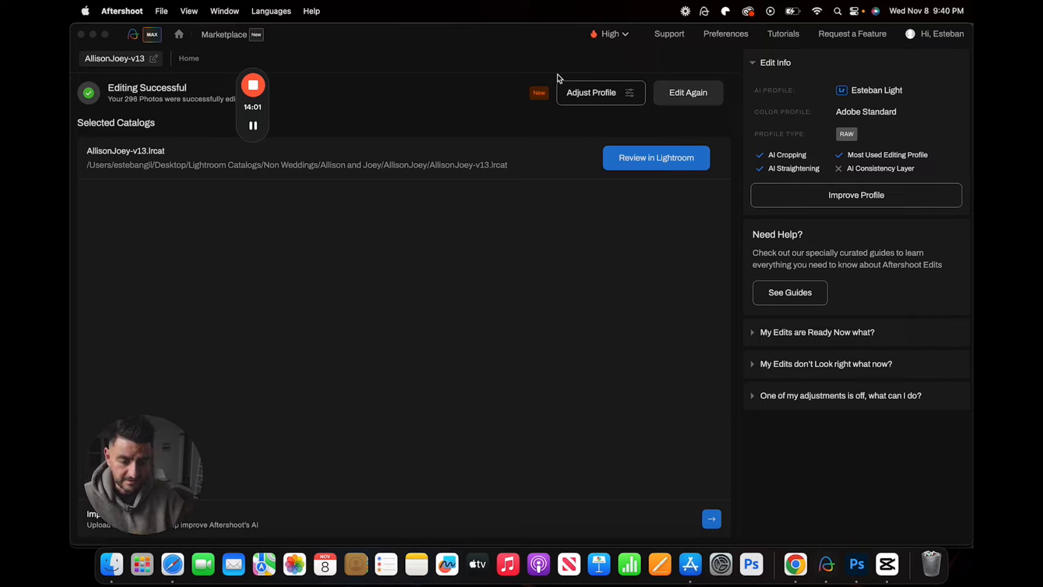
# Step: Try an AI Correction of +1 on Exposure in the profile's Tone adjustments, then return it to 0 without saving
pyautogui.click(627, 97)
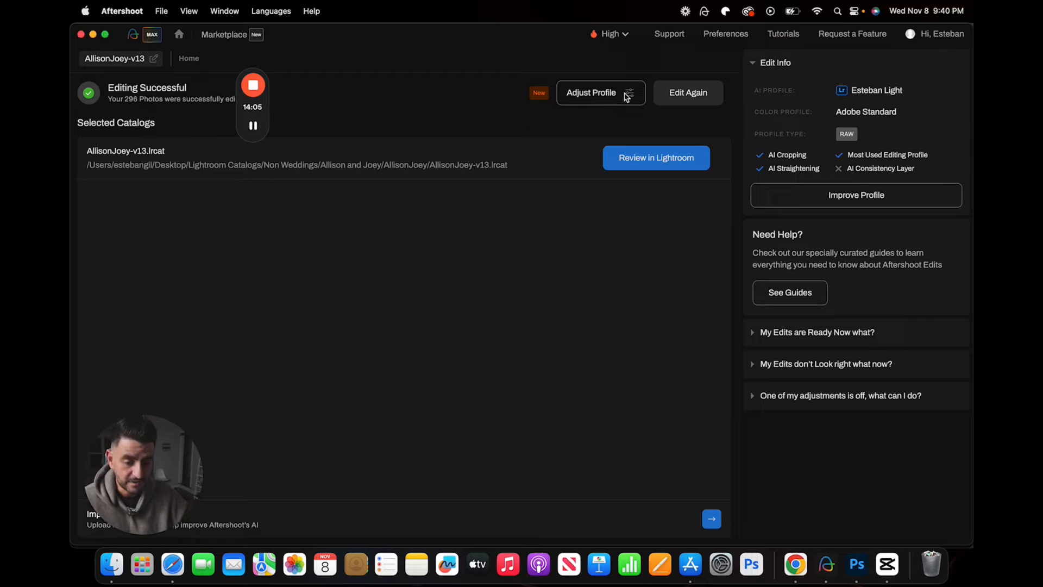
pyautogui.click(627, 97)
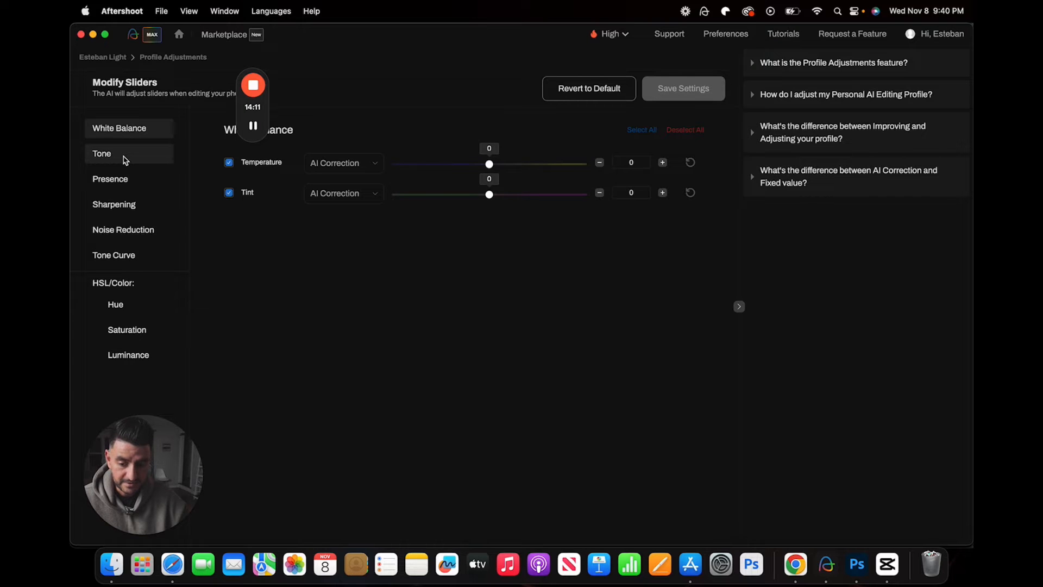
pyautogui.click(125, 158)
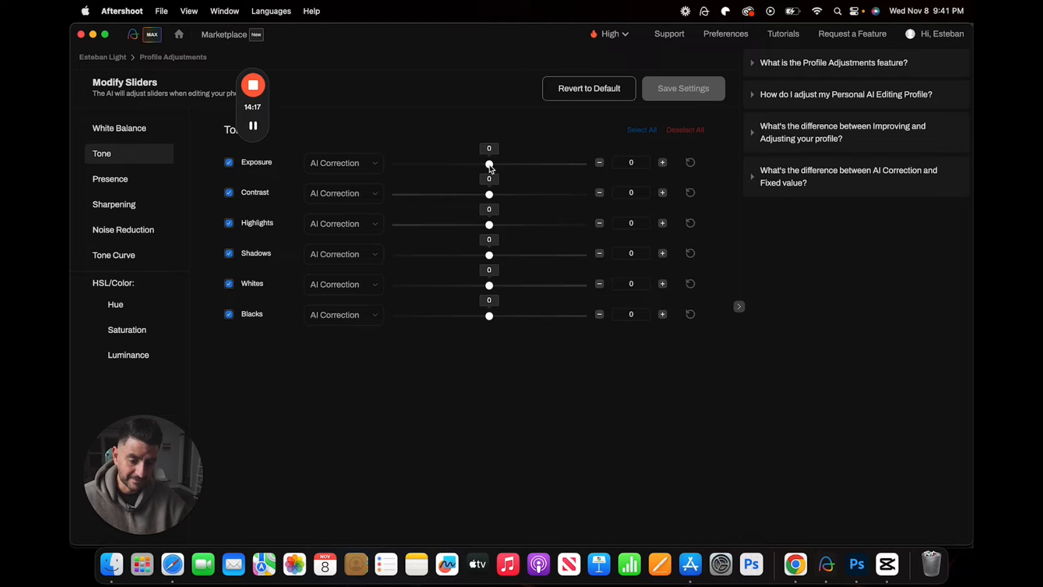
pyautogui.moveTo(489, 164); pyautogui.dragTo(501, 169)
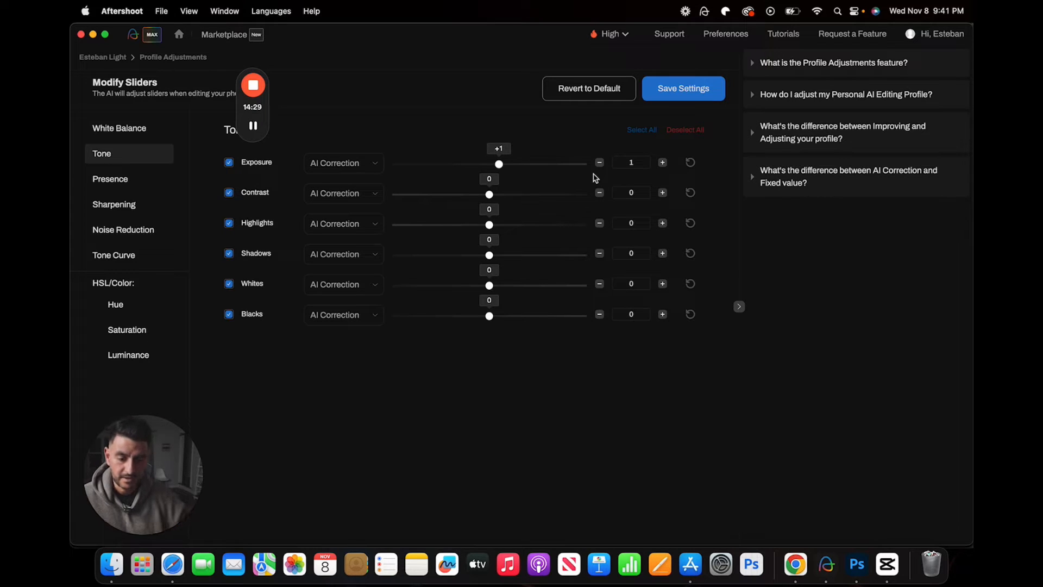
pyautogui.moveTo(499, 165); pyautogui.dragTo(490, 164)
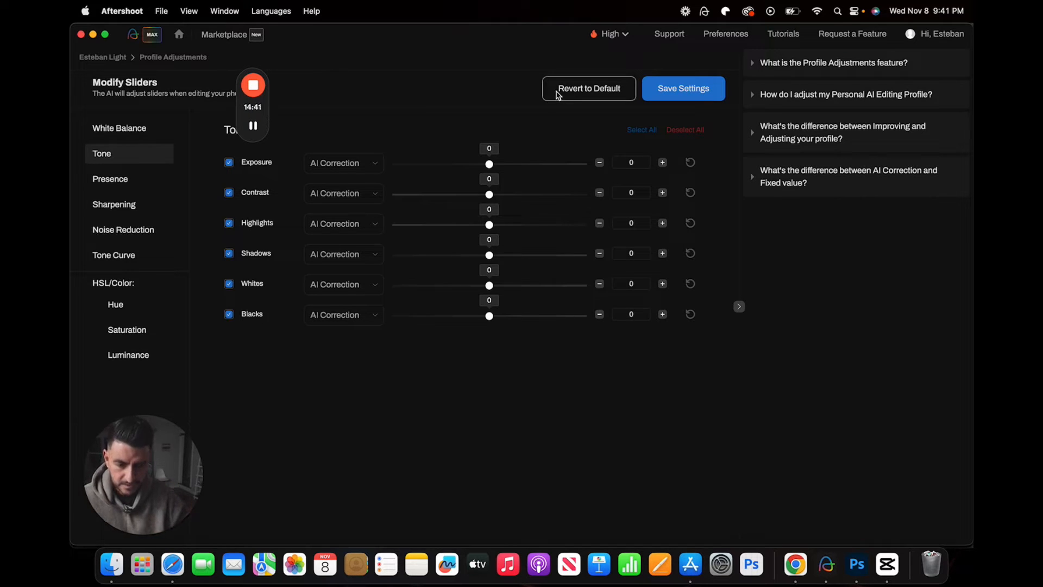
# Step: Return to the home page and reopen the newest edited album
pyautogui.click(179, 33)
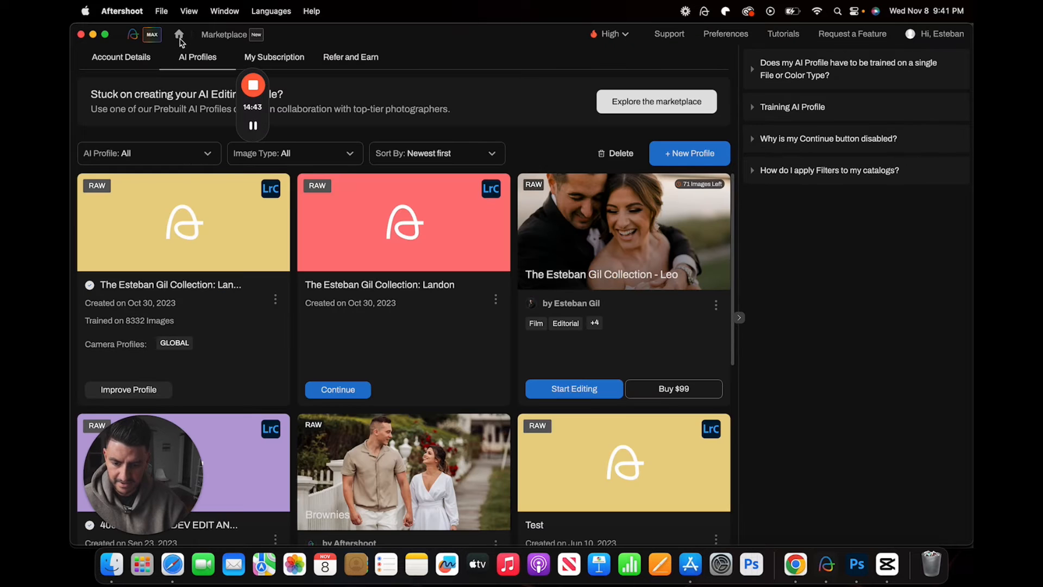
pyautogui.click(179, 34)
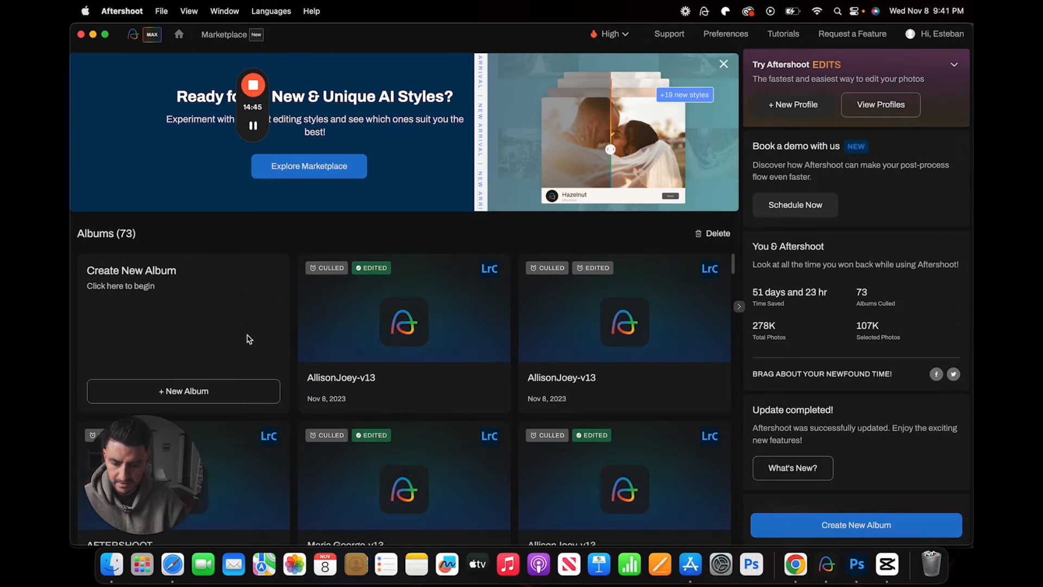
pyautogui.click(455, 320)
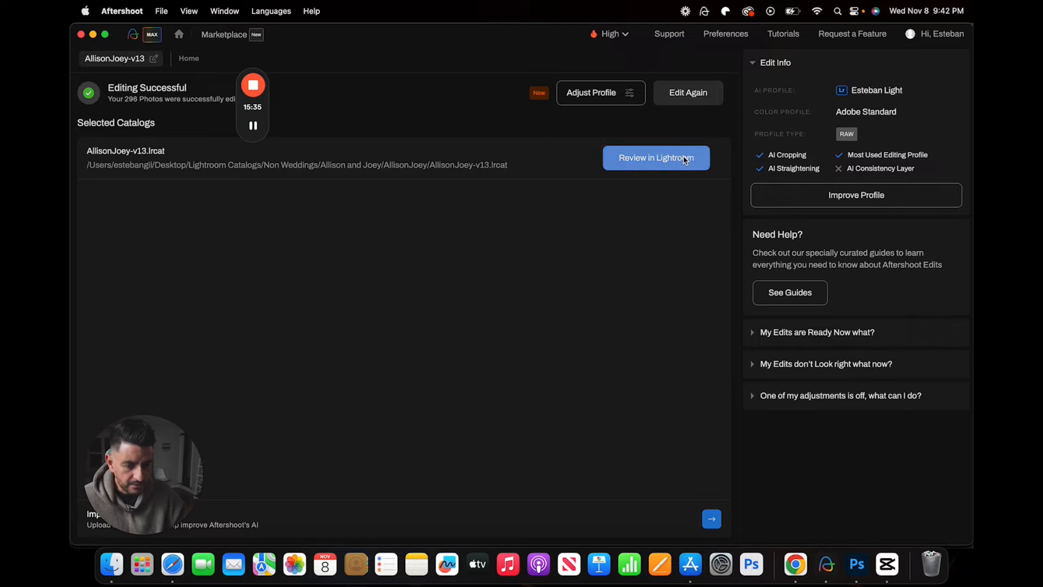
# Step: Review the edited catalog in Lightroom, filter it to photos rated one star or higher, and enlarge 009A0951.CR3
pyautogui.click(651, 156)
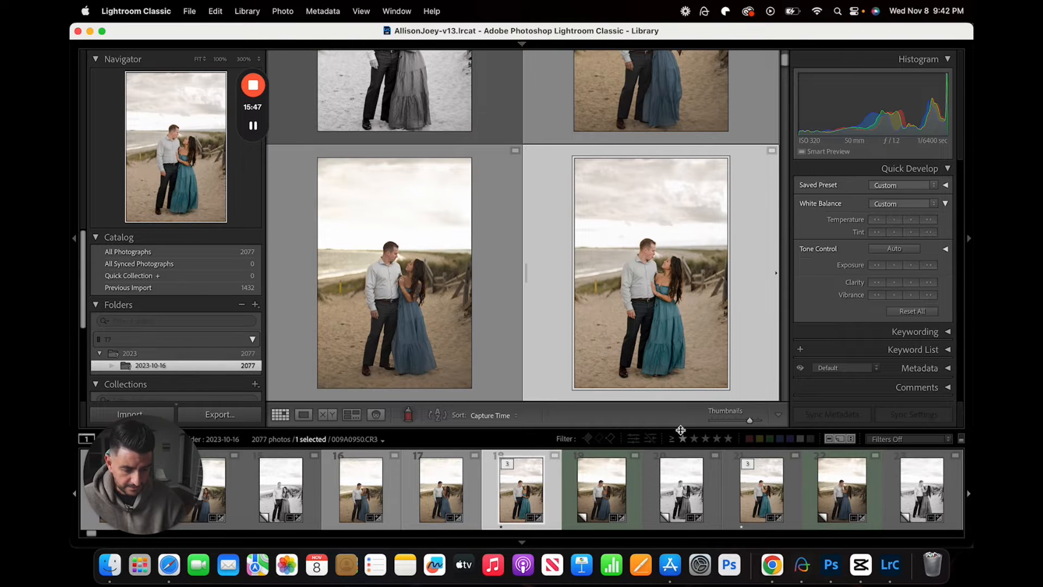
pyautogui.click(682, 438)
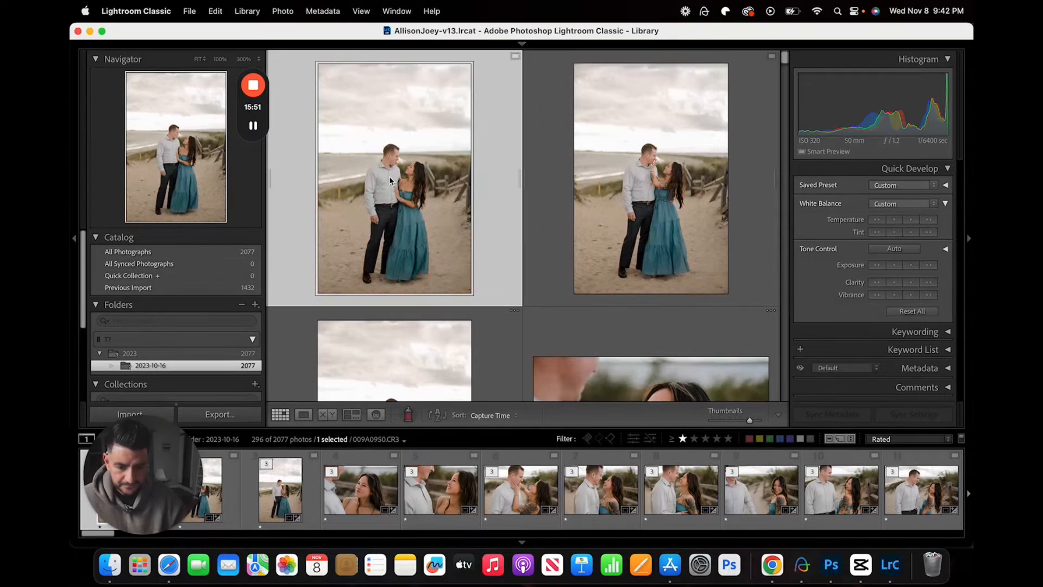
pyautogui.doubleClick(633, 179)
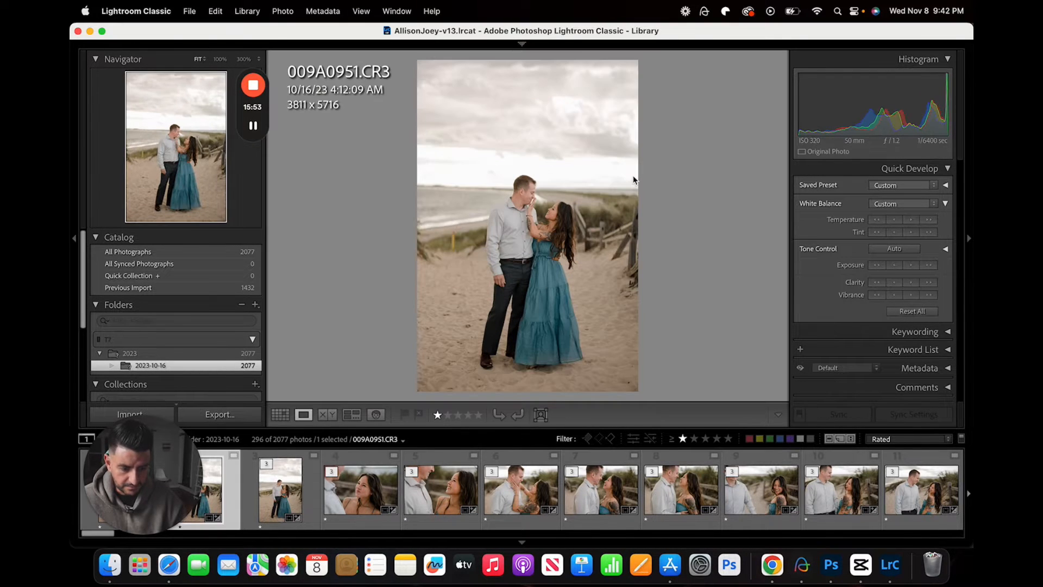
# Step: Switch the window to full screen and hide both side panels around the enlarged photo
pyautogui.click(103, 32)
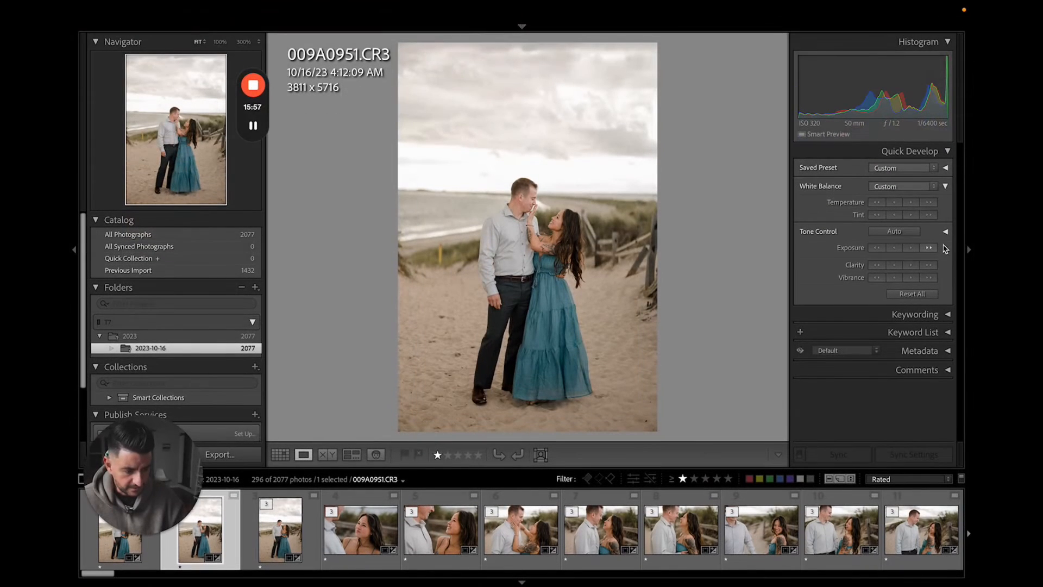
pyautogui.click(970, 252)
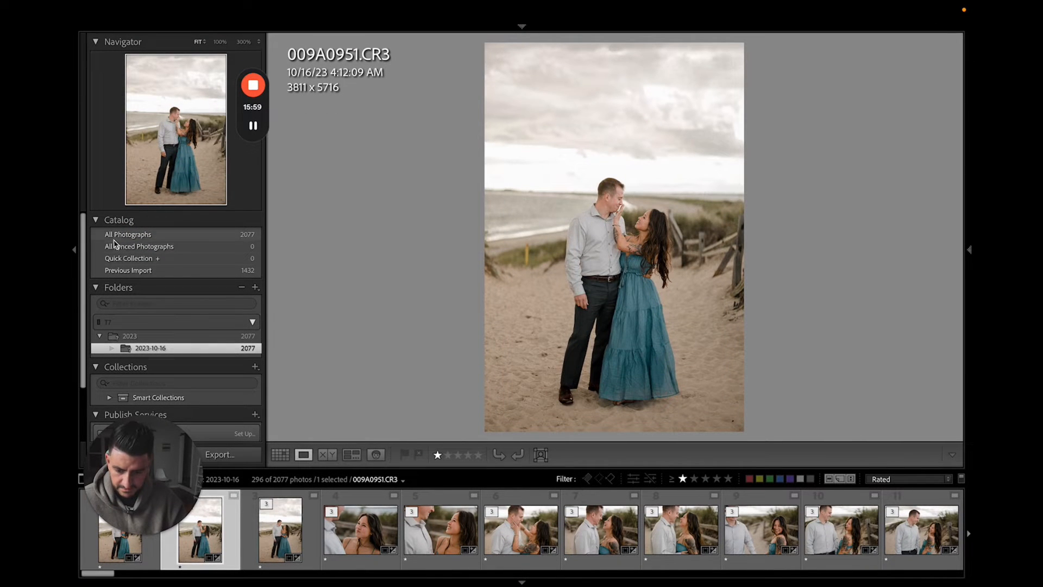
pyautogui.click(75, 251)
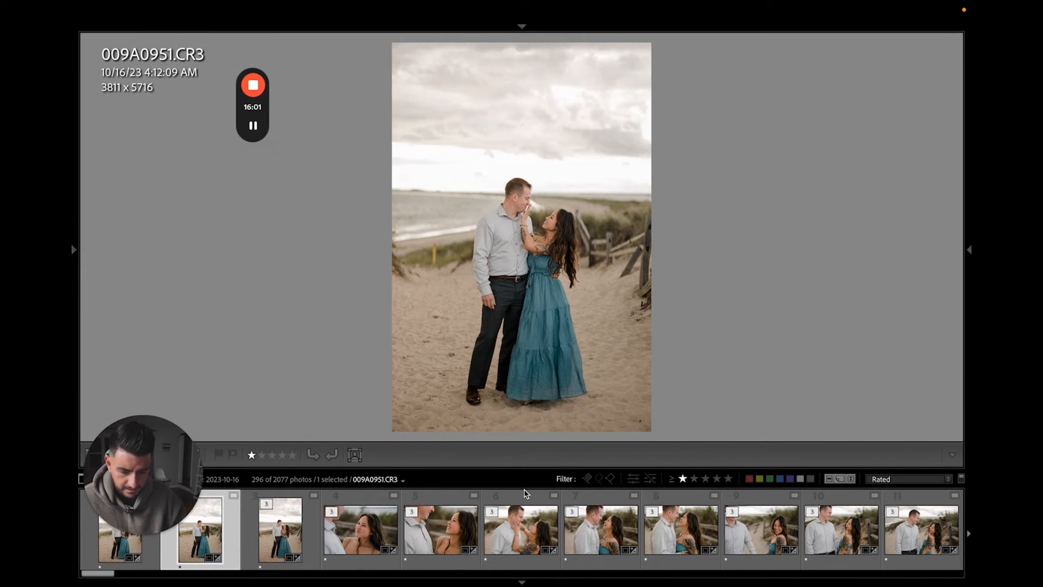
# Step: Return to the grid, open 009A0951.CR3 in the Develop module, compare it with its before version, and advance one photo
pyautogui.press('g')
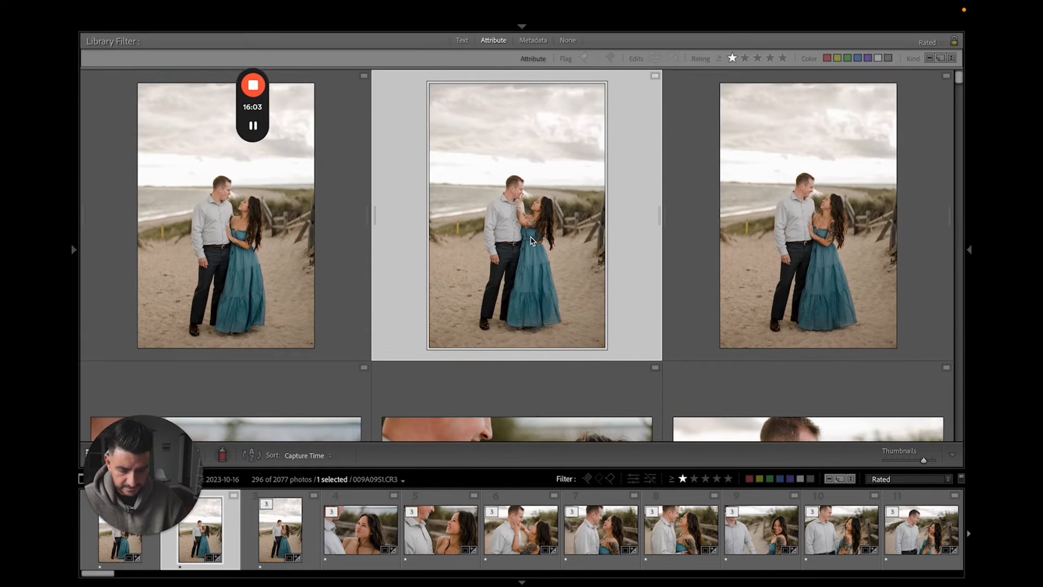
pyautogui.press('d')
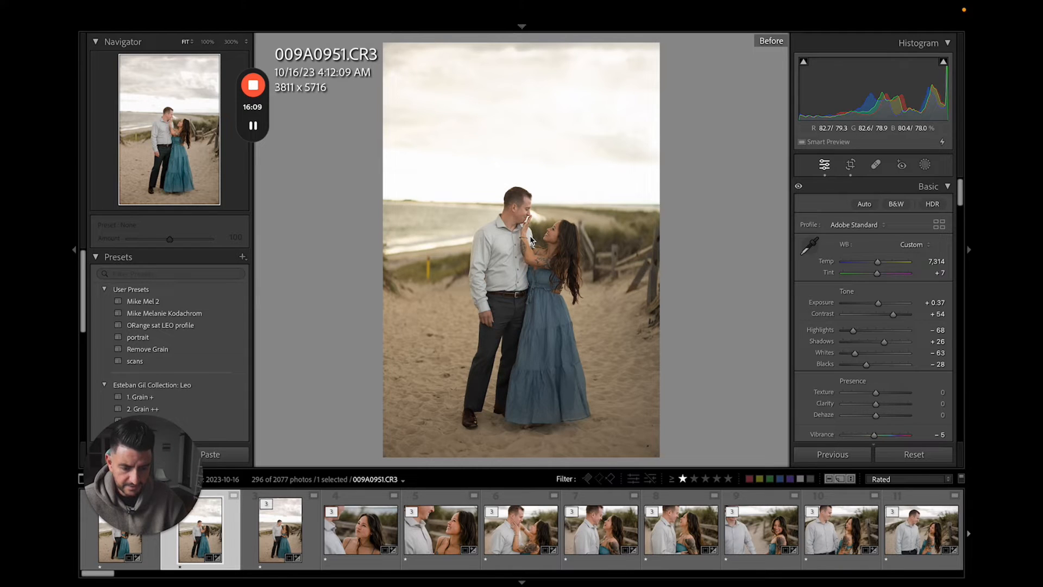
pyautogui.press('\\')
pyautogui.press('Right')
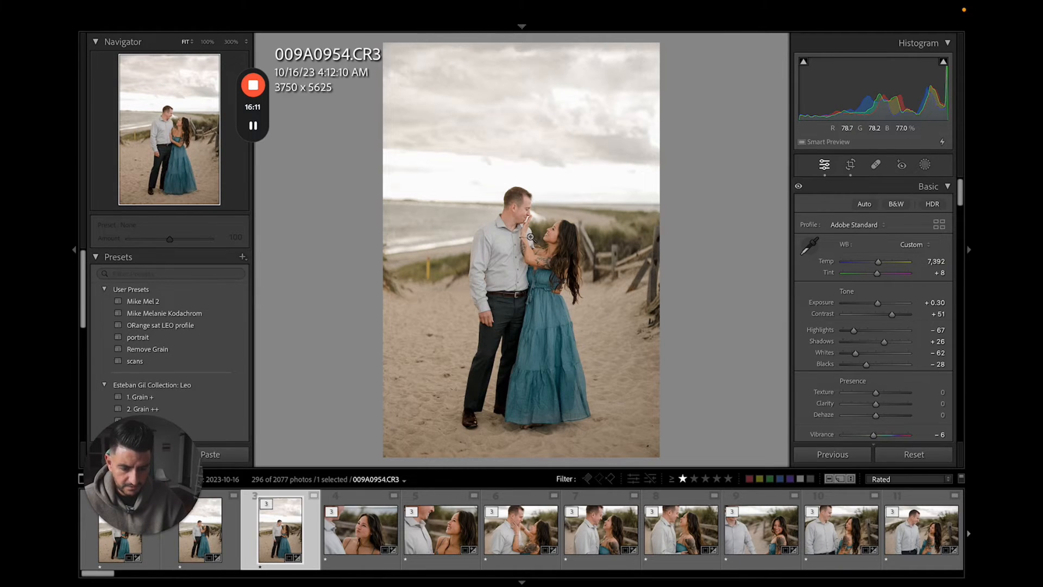
# Step: Compare 009A0962.CR3 before and after the AI edit, and view 009A0966.CR3 and 009A0973.CR3
pyautogui.press('Right')
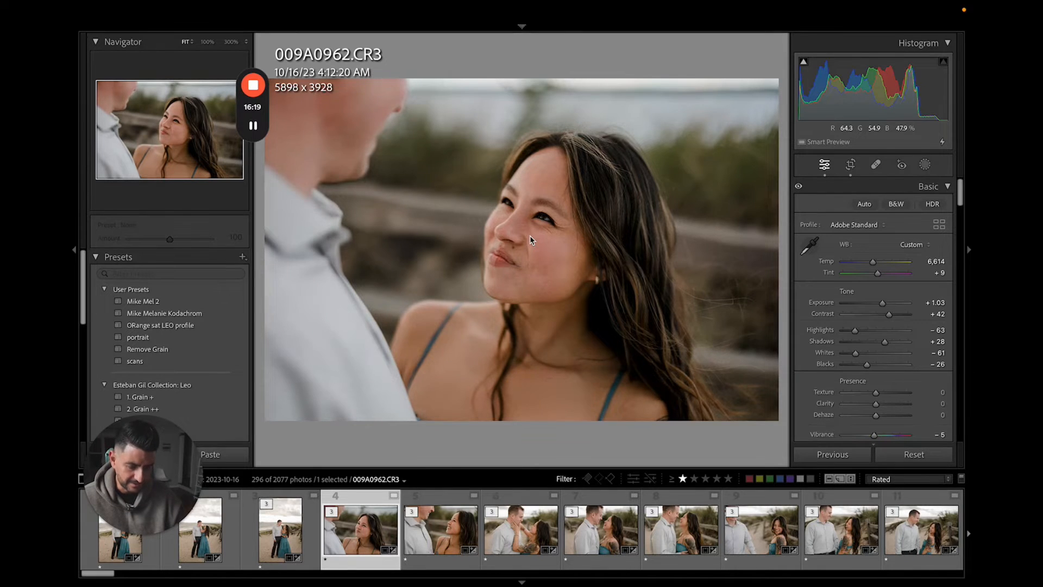
pyautogui.press('\\')
pyautogui.press('\\')
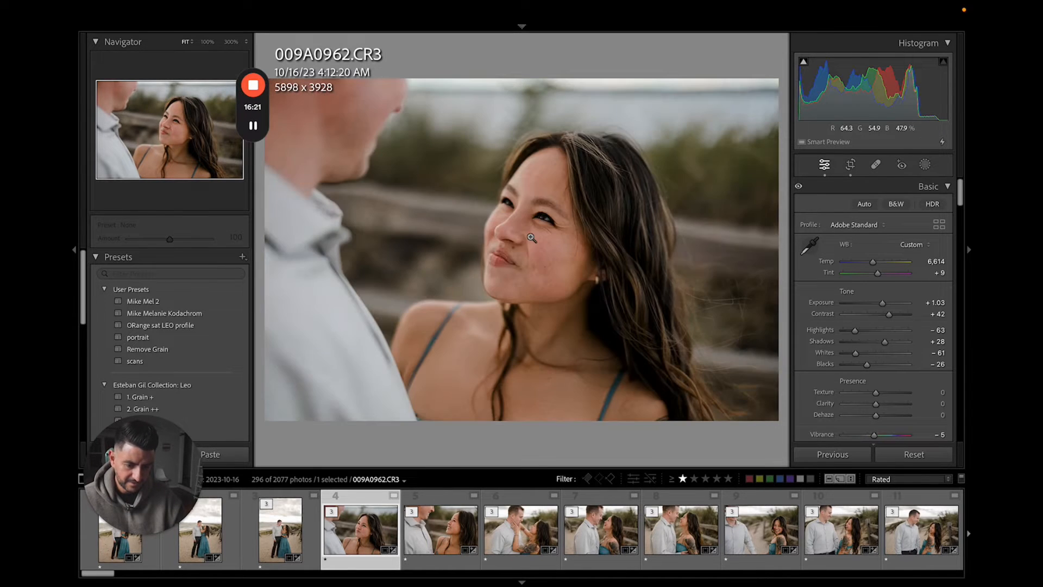
pyautogui.press('\\')
pyautogui.press('\\')
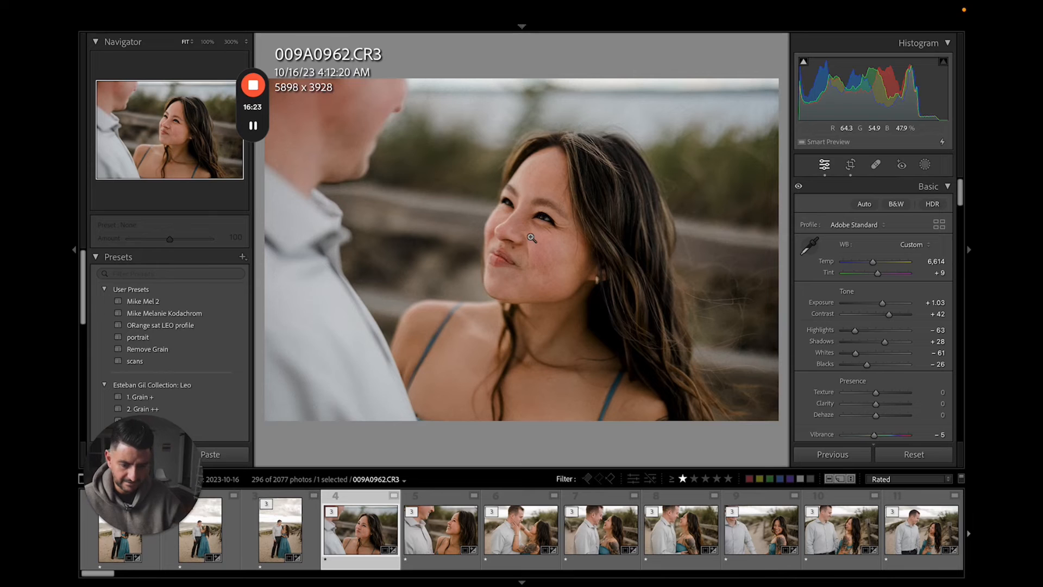
pyautogui.press('Right')
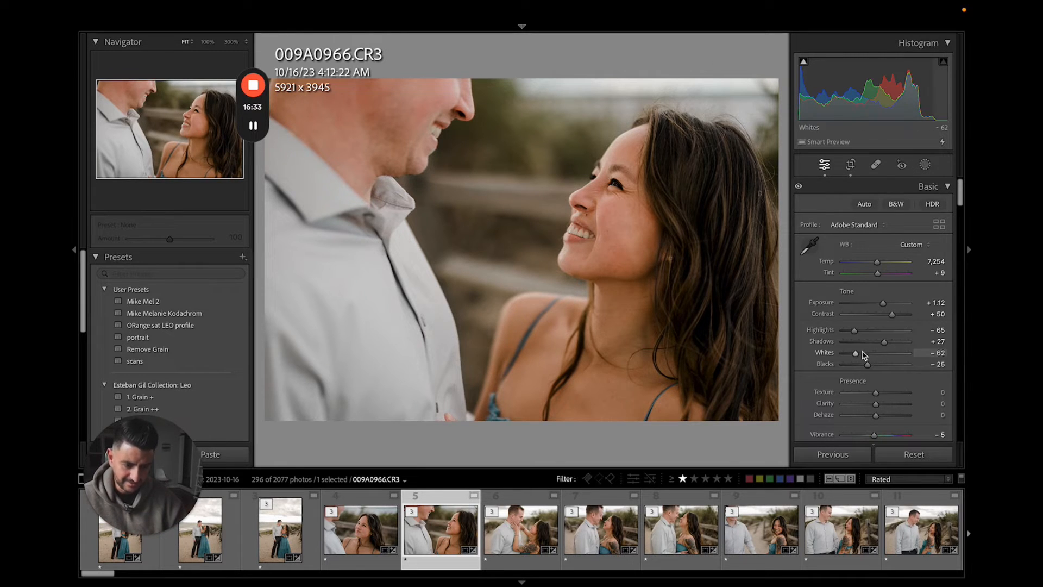
pyautogui.click(683, 524)
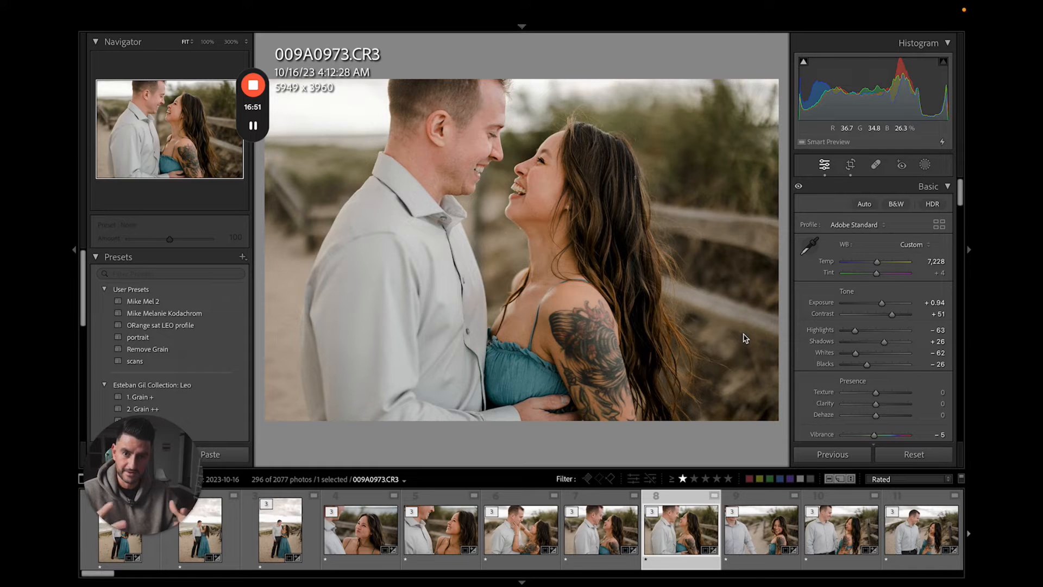
# Step: Switch to Aftershoot and set the profile's White Balance AI Correction to -1438 for Temperature and -7 for Tint
pyautogui.press('super+Tab')
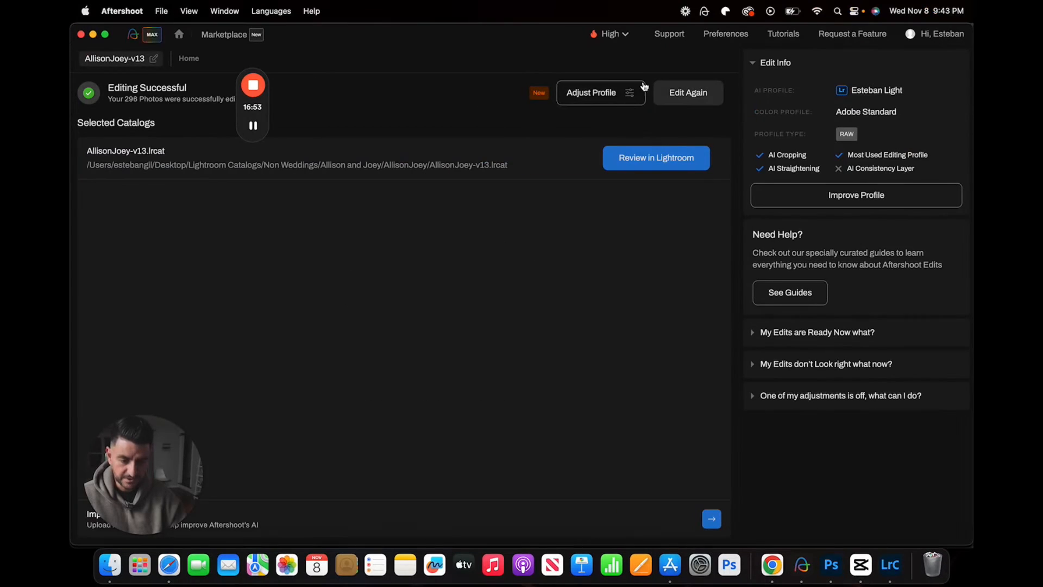
pyautogui.click(627, 93)
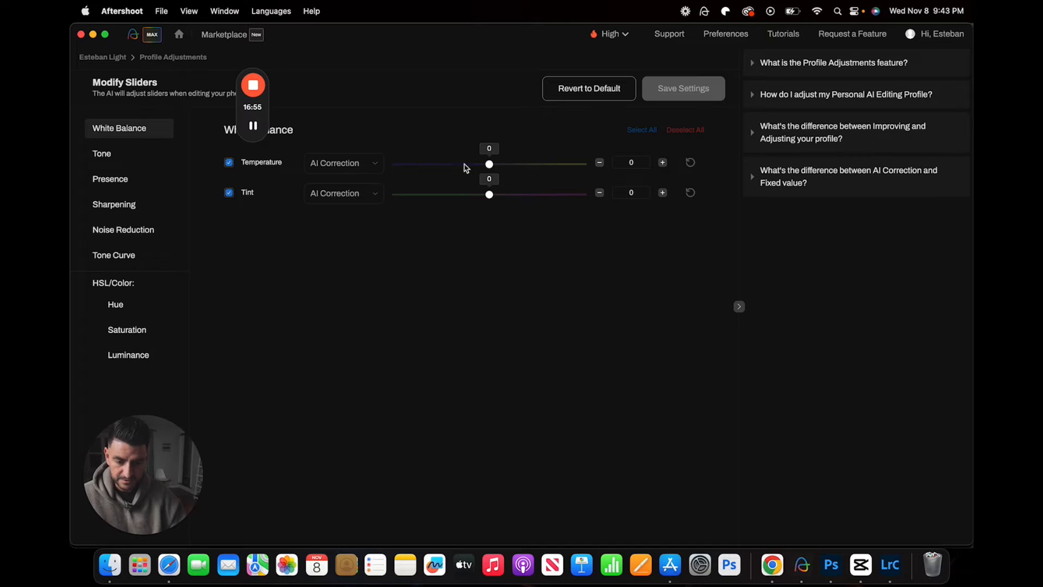
pyautogui.moveTo(489, 166)
pyautogui.mouseDown()
pyautogui.moveTo(477, 174)
pyautogui.moveTo(489, 175)
pyautogui.mouseUp()
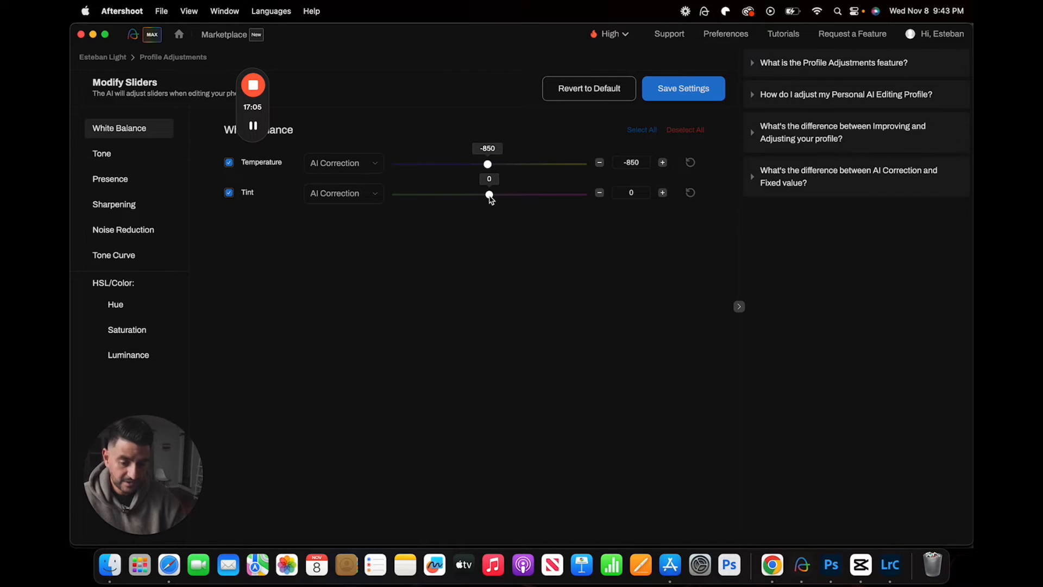
pyautogui.moveTo(490, 198); pyautogui.dragTo(489, 170)
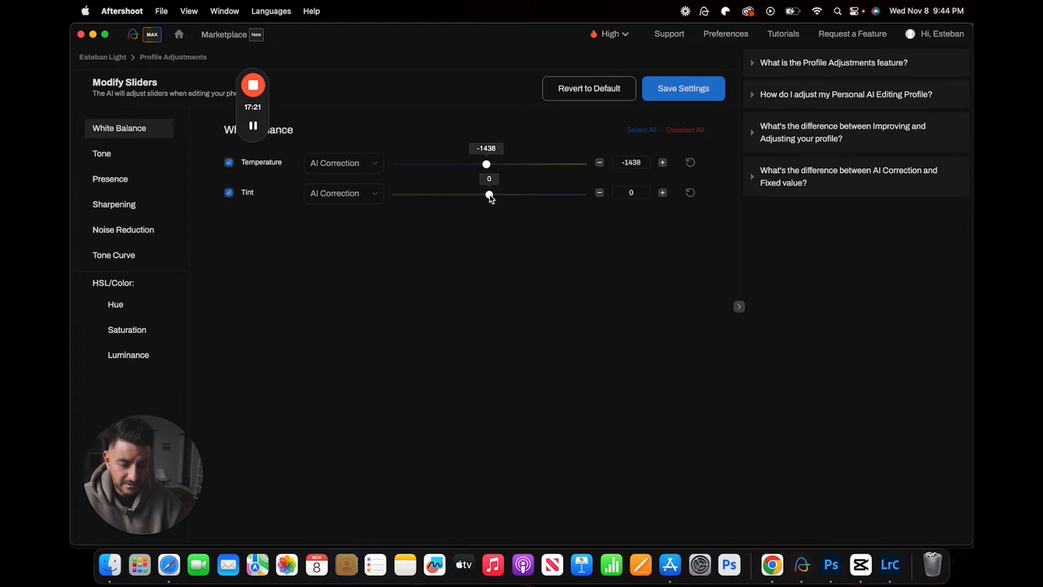
pyautogui.moveTo(490, 199); pyautogui.dragTo(489, 200)
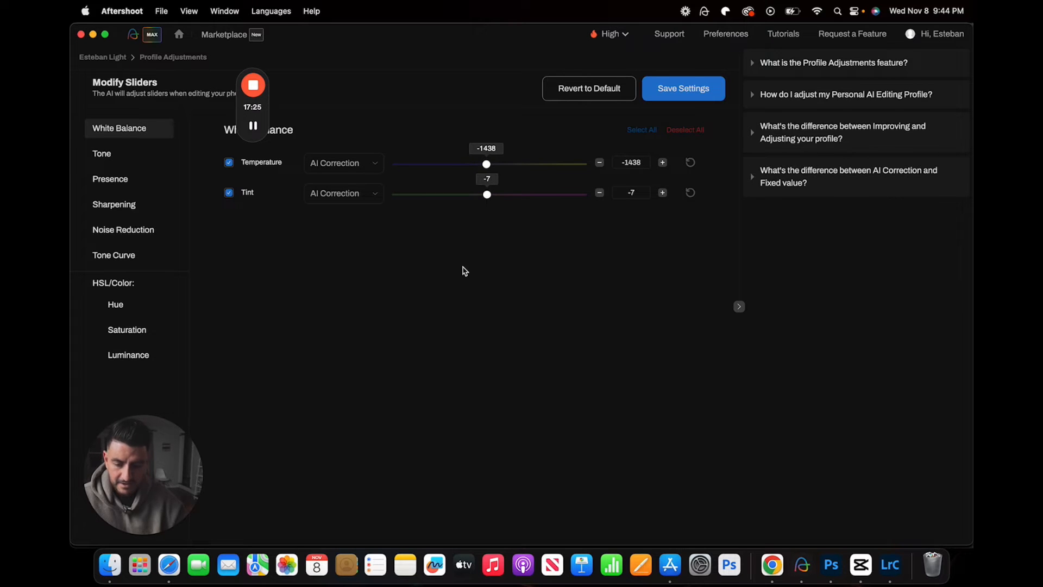
# Step: Switch to Lightroom and try Exposure values of 0, -0.45 and +0.40 on 009A0973.CR3
pyautogui.press('super+Tab')
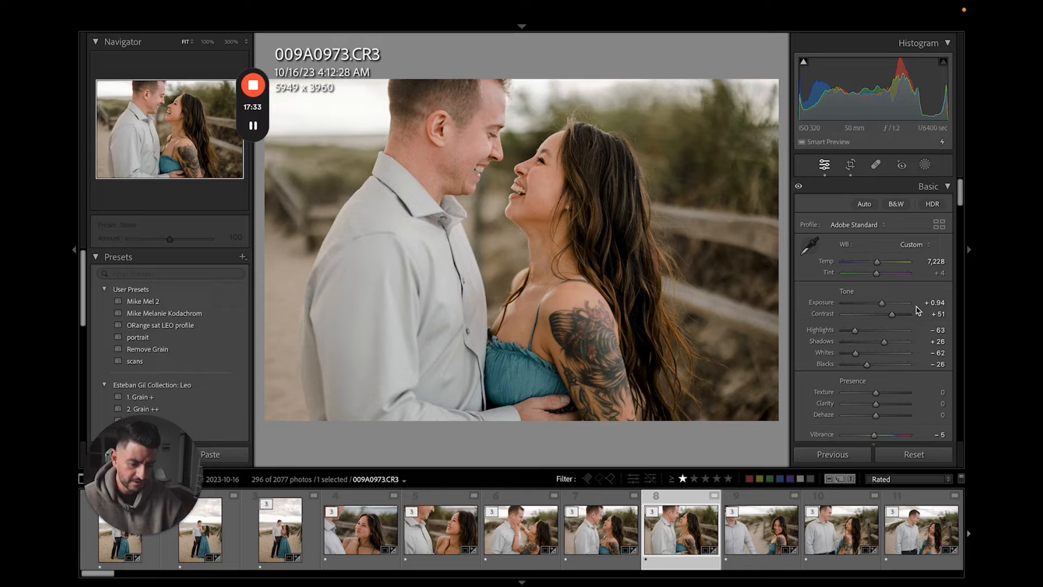
pyautogui.moveTo(883, 307); pyautogui.dragTo(876, 307)
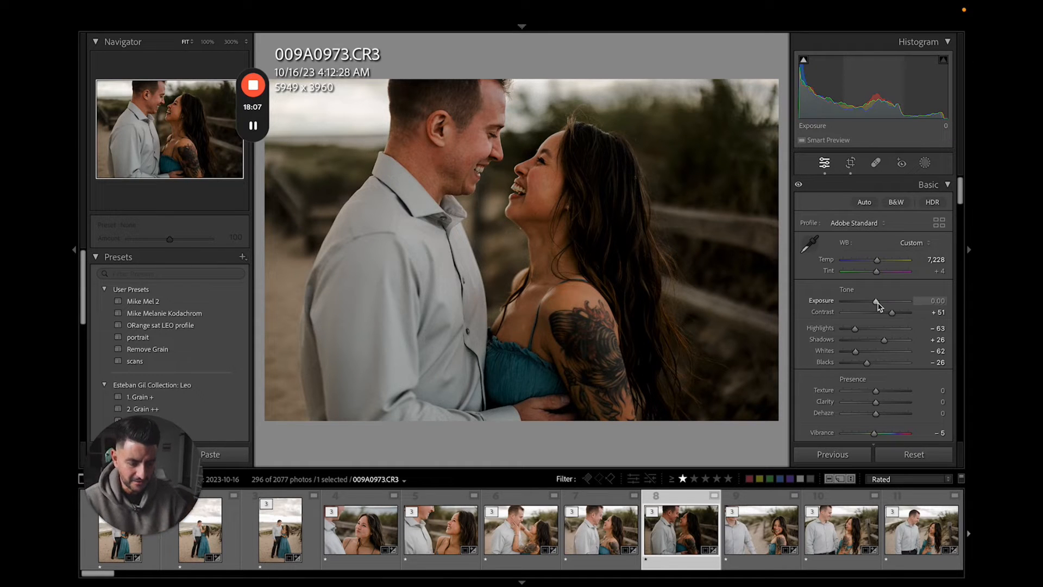
pyautogui.moveTo(876, 303); pyautogui.dragTo(872, 303)
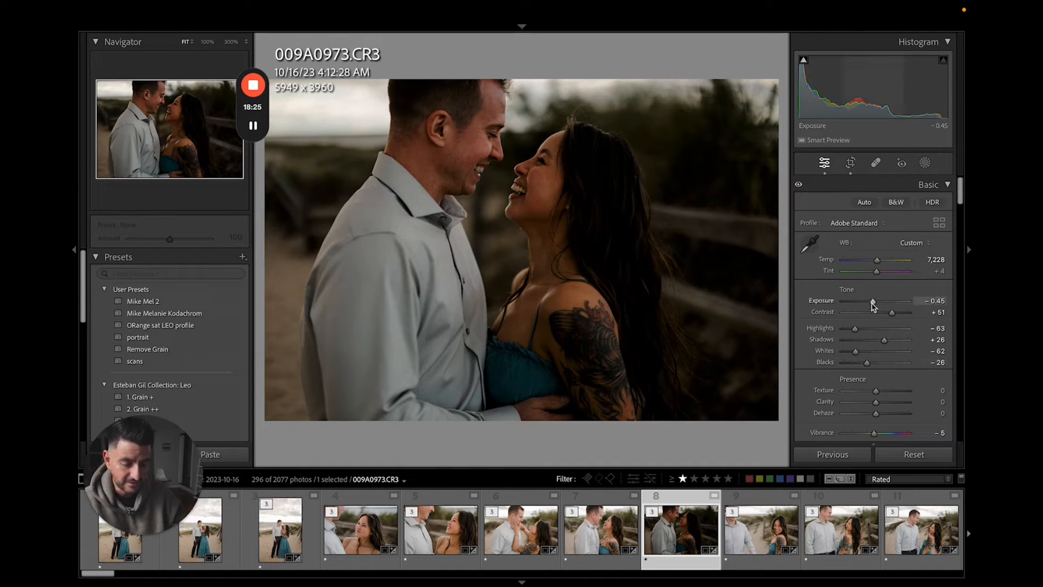
pyautogui.moveTo(873, 303); pyautogui.dragTo(879, 302)
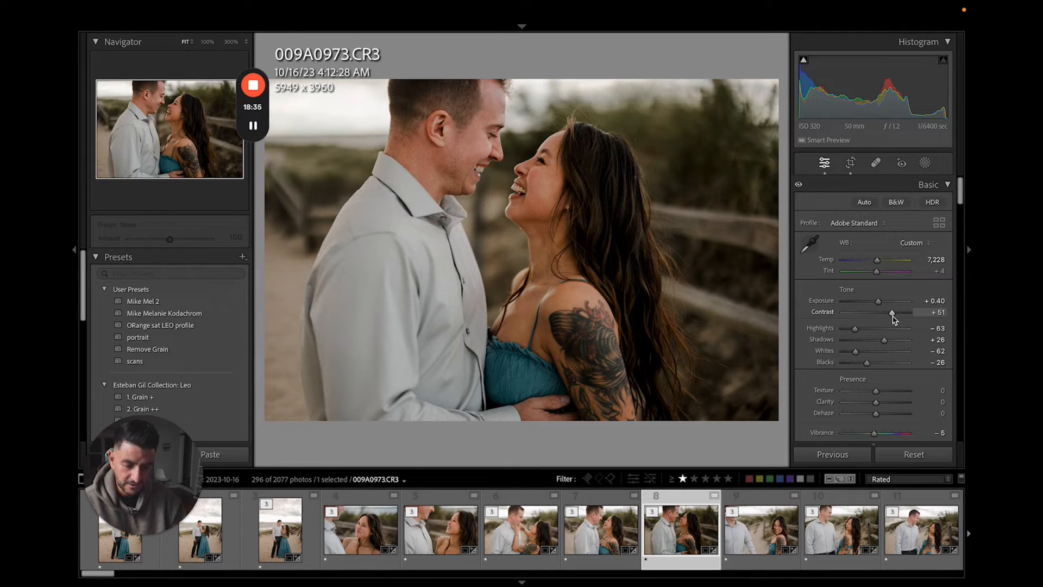
# Step: Try Contrast +32, Whites -39 and Blacks -42 on 009A0973.CR3
pyautogui.moveTo(893, 317); pyautogui.dragTo(888, 315)
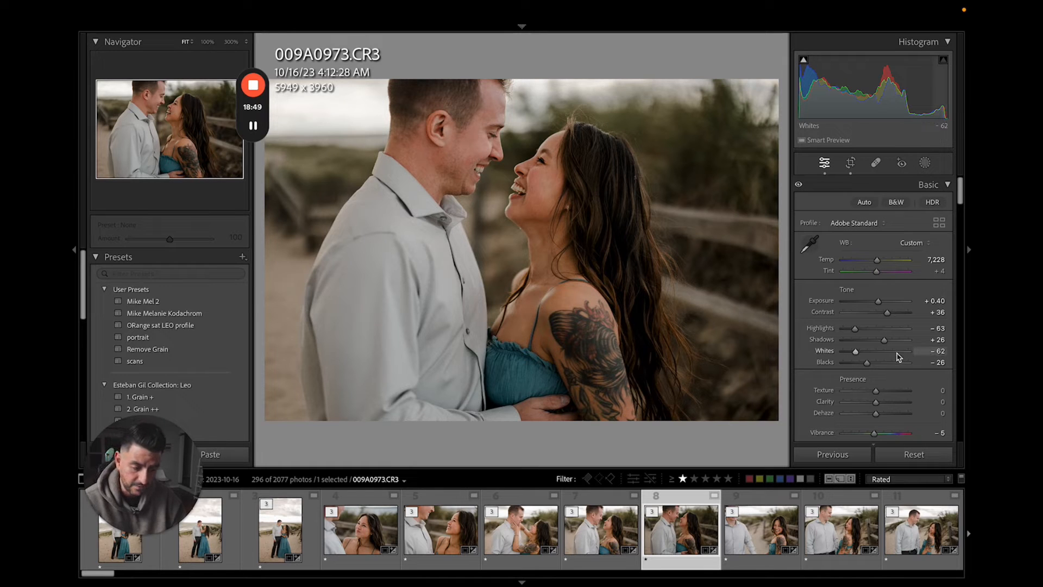
pyautogui.moveTo(867, 365)
pyautogui.mouseDown()
pyautogui.moveTo(863, 354)
pyautogui.moveTo(874, 354)
pyautogui.moveTo(863, 356)
pyautogui.mouseUp()
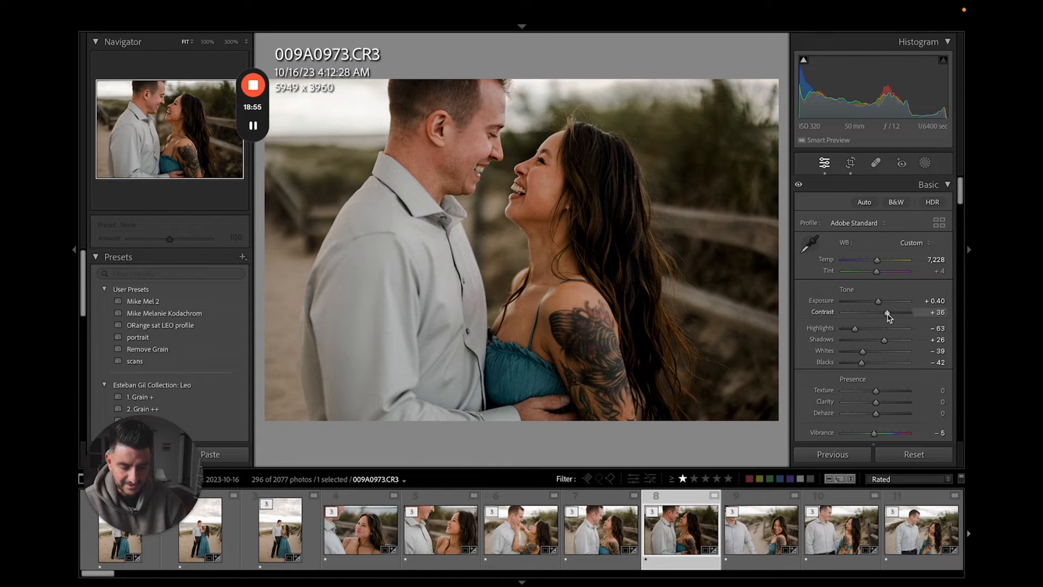
pyautogui.moveTo(887, 314); pyautogui.dragTo(886, 316)
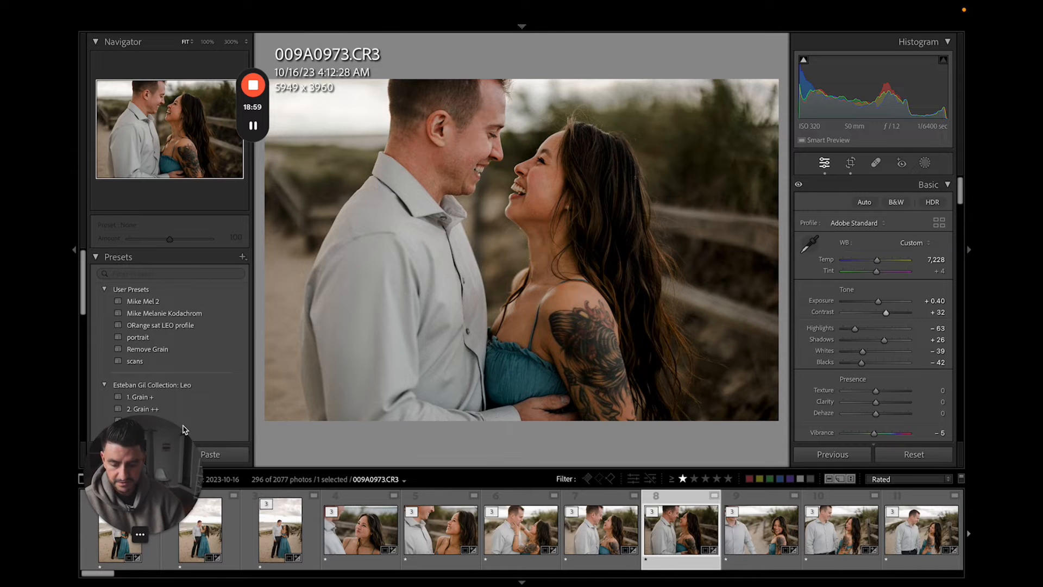
# Step: Revert 009A0973.CR3 to the latest Aftershoot Edits - Esteban Light state in its edit history
pyautogui.scroll(-5, 209, 381)
pyautogui.scroll(5, 201, 347)
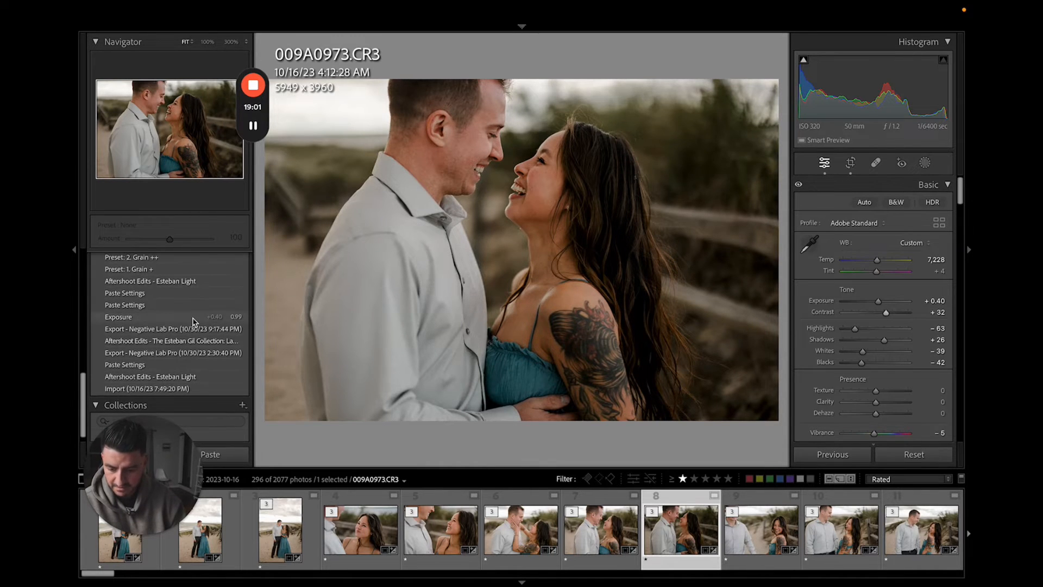
pyautogui.scroll(2, 193, 321)
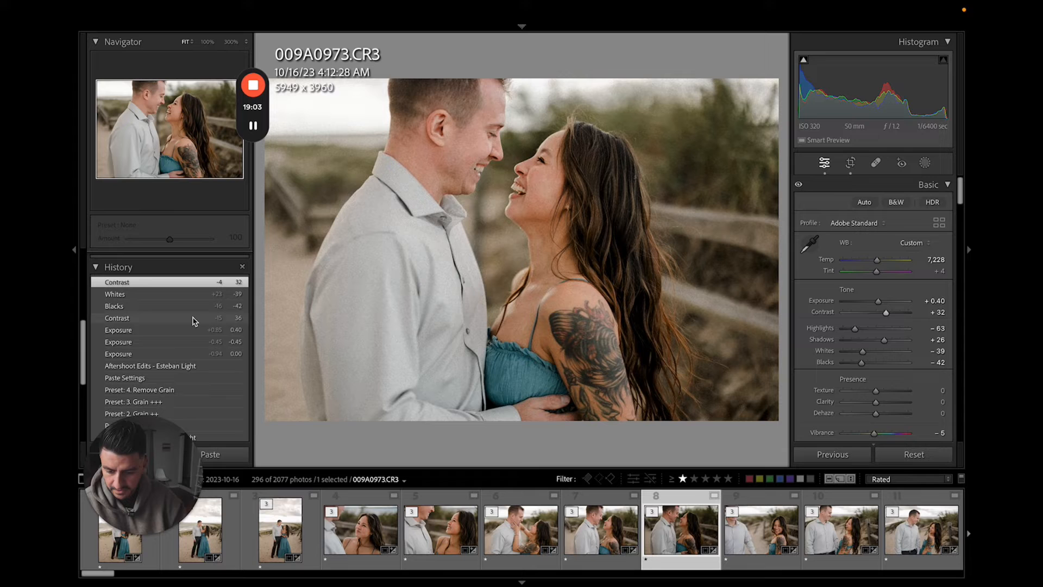
pyautogui.click(186, 366)
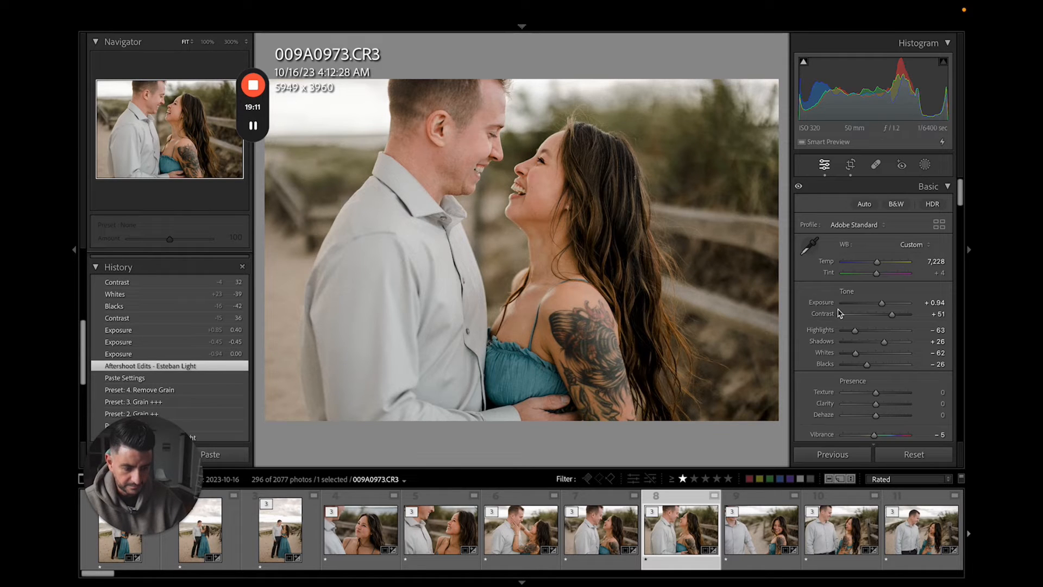
# Step: Lower the Exposure of 009A0973.CR3 to +0.54, and raise it again to +0.84
pyautogui.press('-')
pyautogui.press('-')
pyautogui.press('-')
pyautogui.press('-')
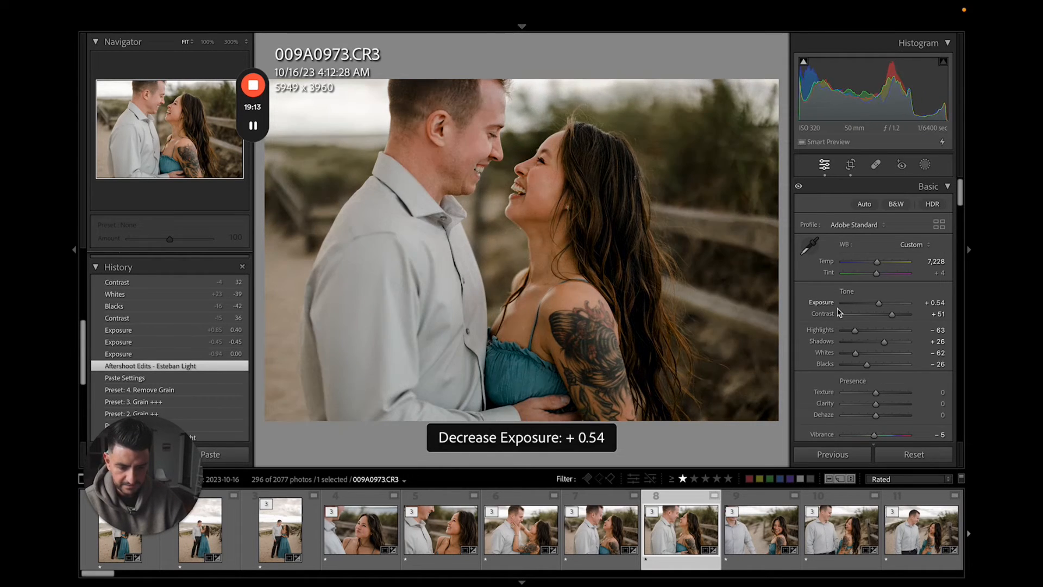
pyautogui.press('=')
pyautogui.press('=')
pyautogui.press('=')
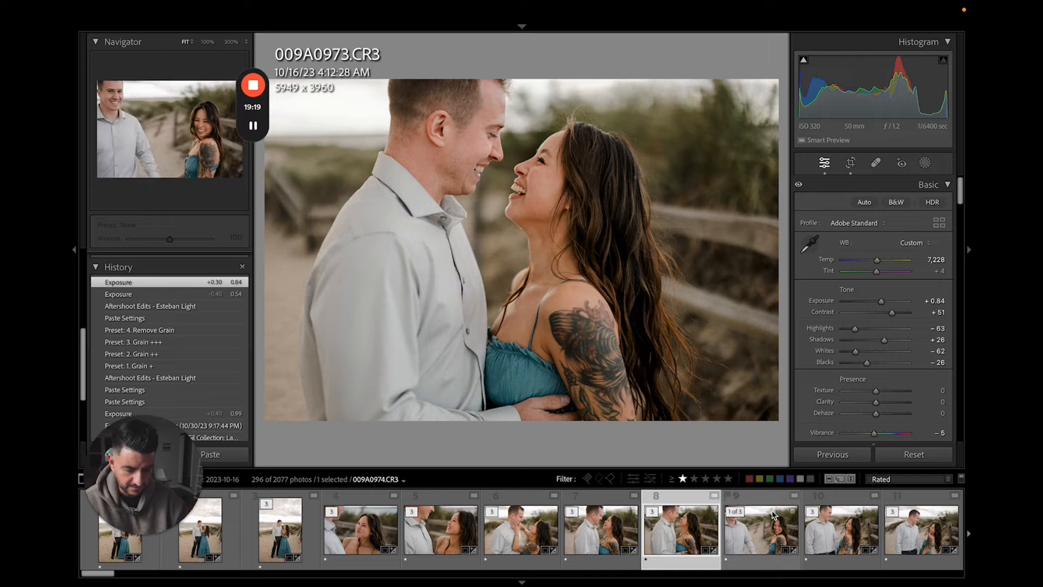
# Step: View 009A0974.CR3, and compare 009A0976.CR3 with its before version
pyautogui.click(768, 527)
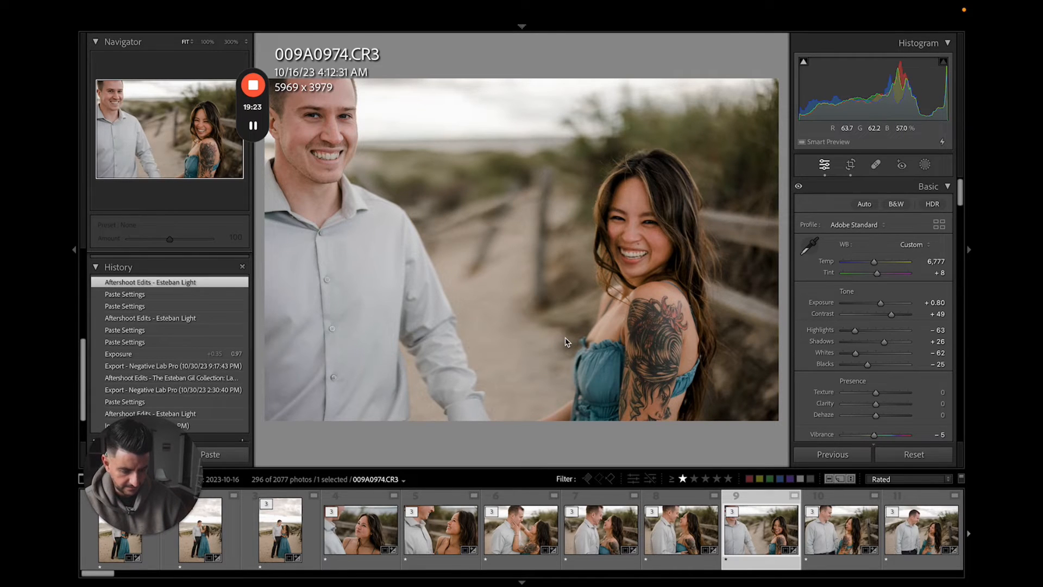
pyautogui.press('Right')
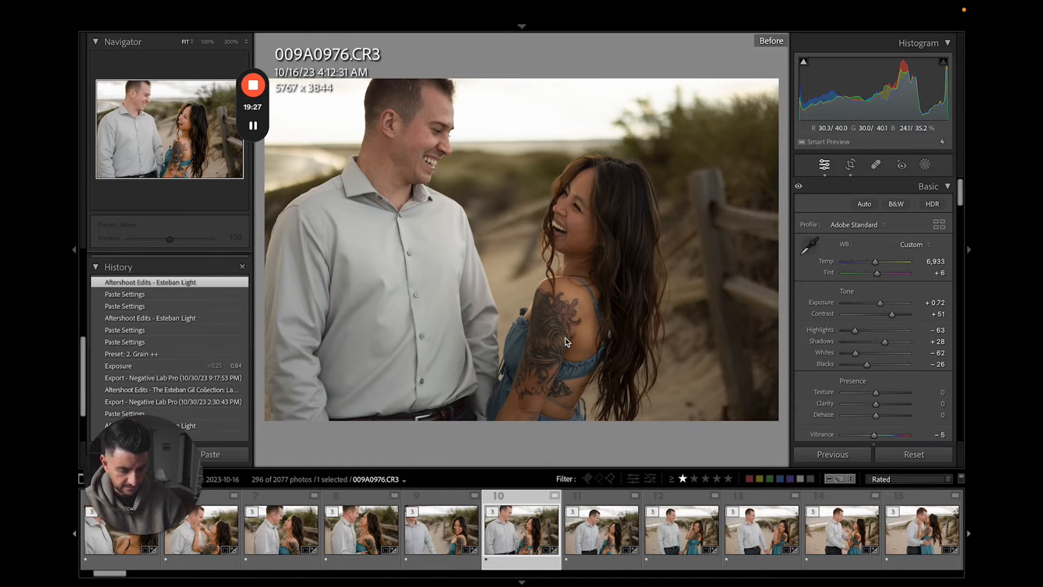
pyautogui.press('\\')
pyautogui.press('\\')
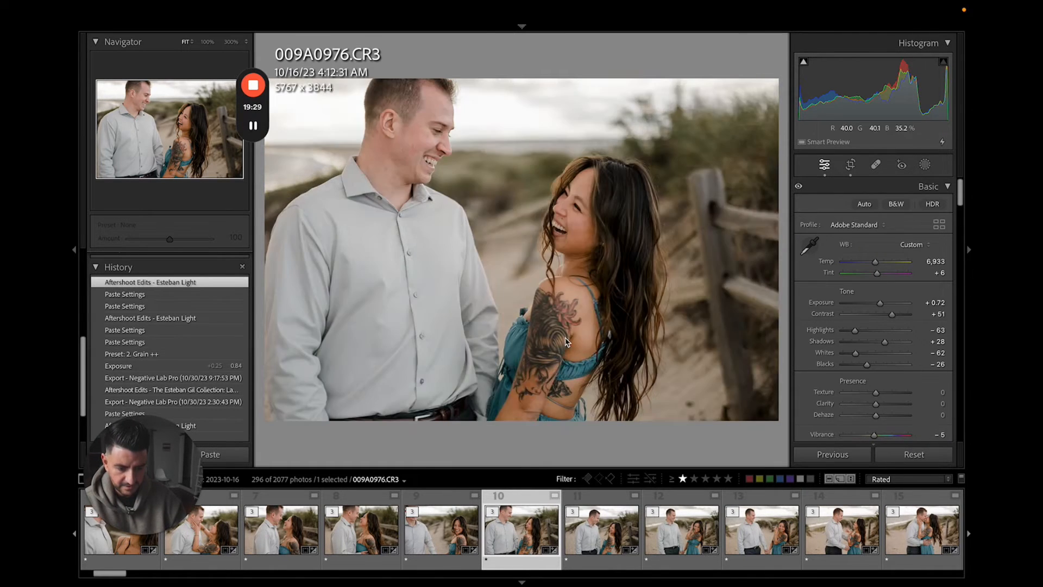
pyautogui.press('\\')
pyautogui.press('\\')
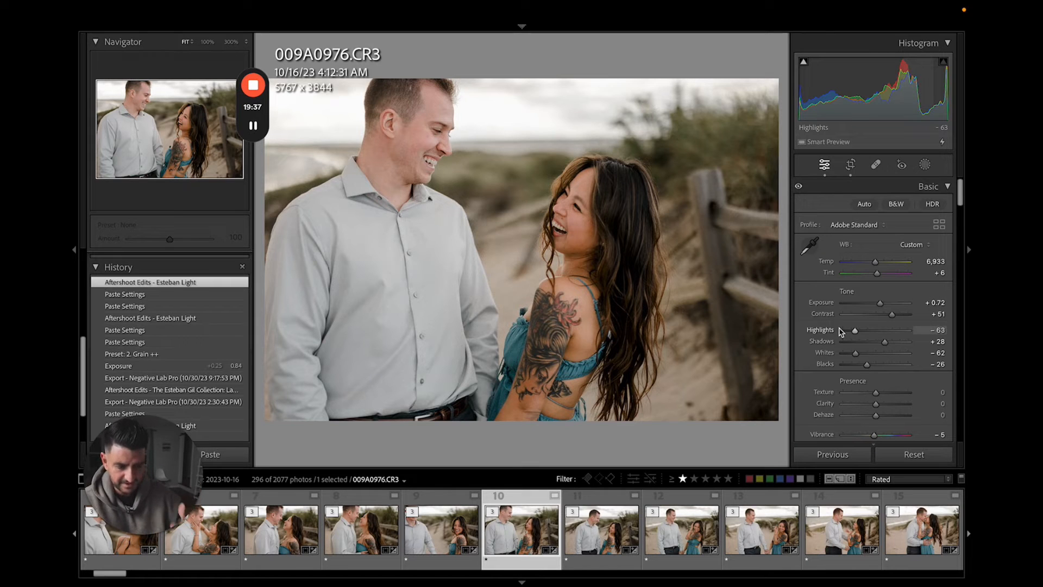
# Step: Try Exposure -1.54 and -1.40 on 009A0976.CR3, and raise it to +1.05
pyautogui.click(865, 303)
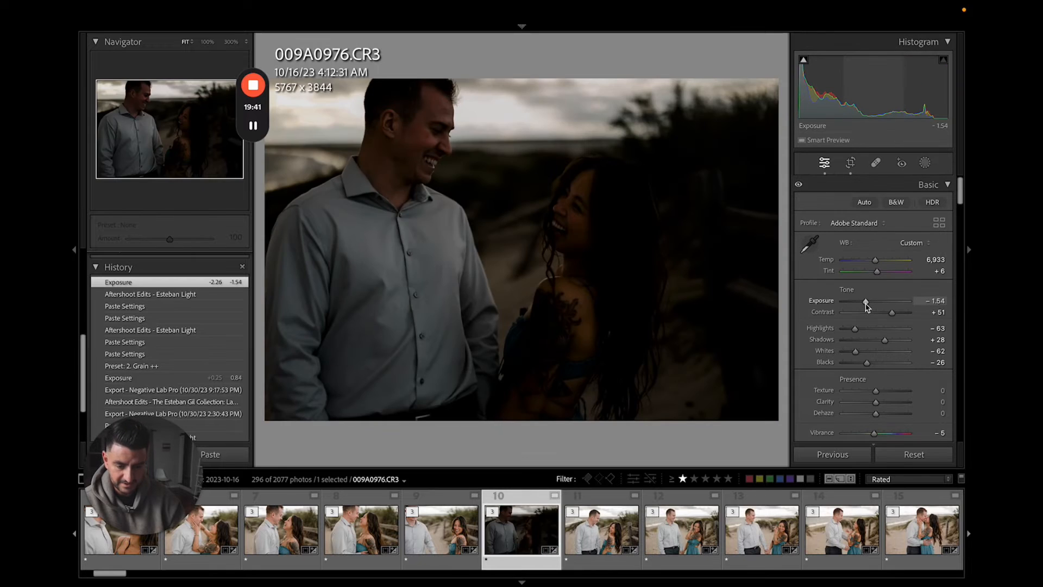
pyautogui.moveTo(865, 303); pyautogui.dragTo(867, 303)
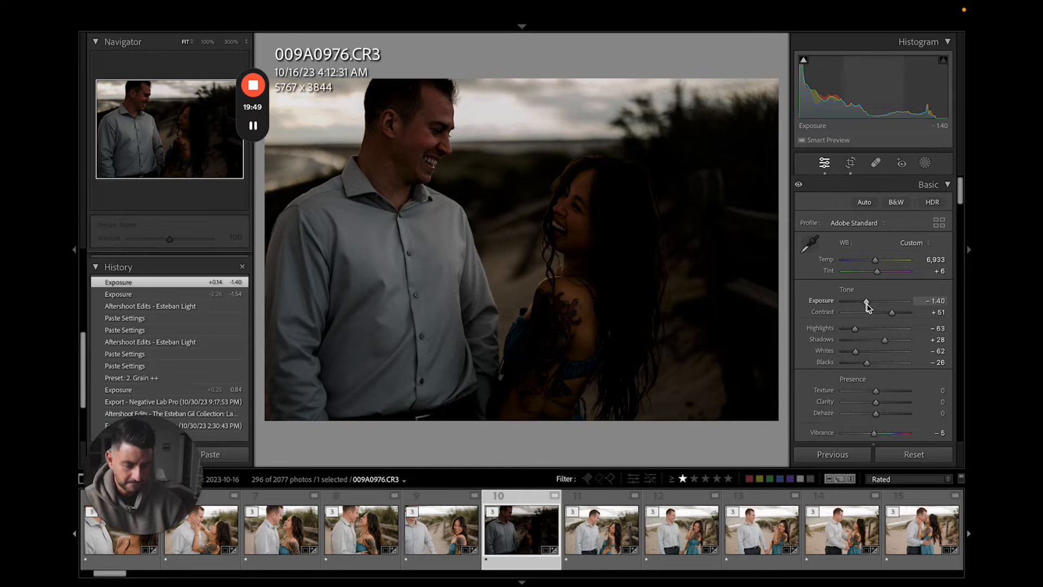
pyautogui.moveTo(867, 304); pyautogui.dragTo(883, 309)
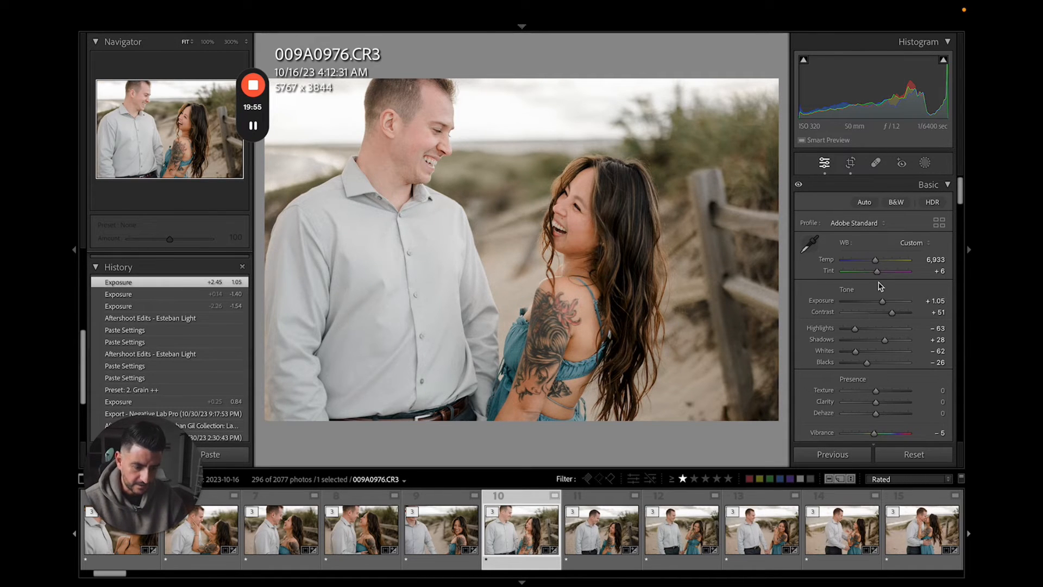
# Step: View 009A1014.CR3, compare 009A1016.CR3 with its before version, and review the following photos up to 009A1027.CR3
pyautogui.scroll(-5, 695, 521)
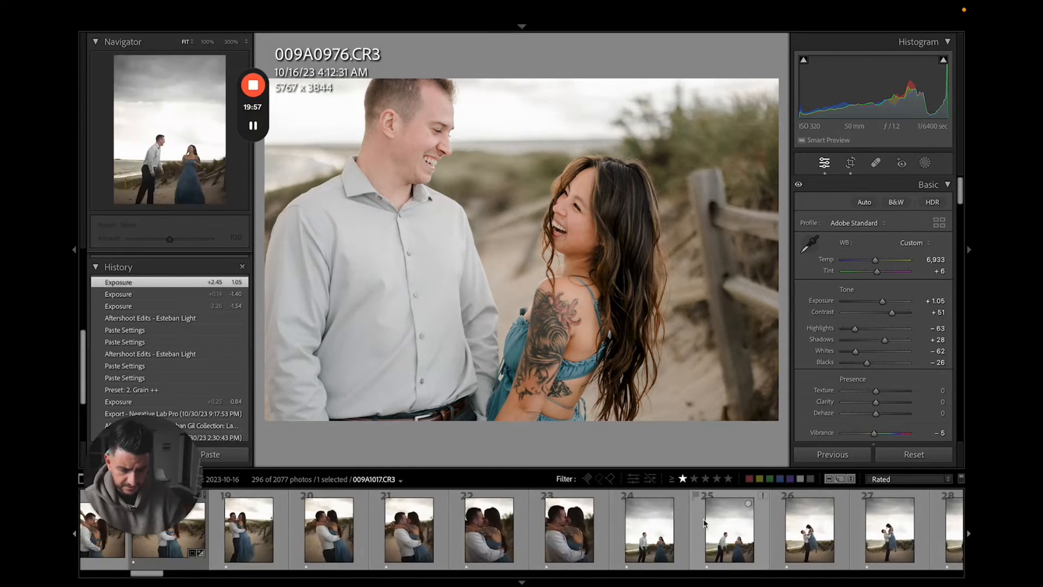
pyautogui.click(555, 542)
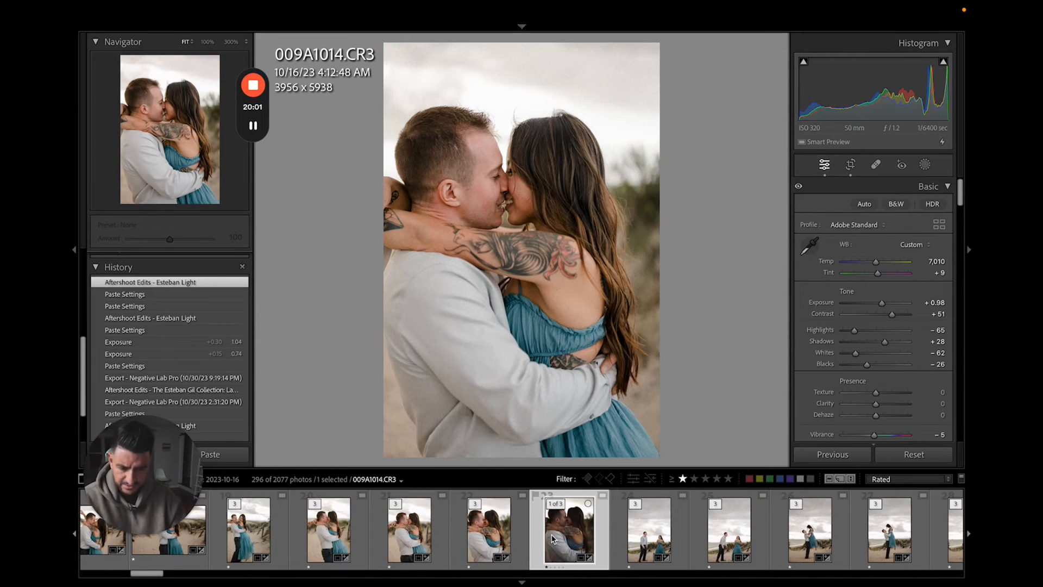
pyautogui.press('Right')
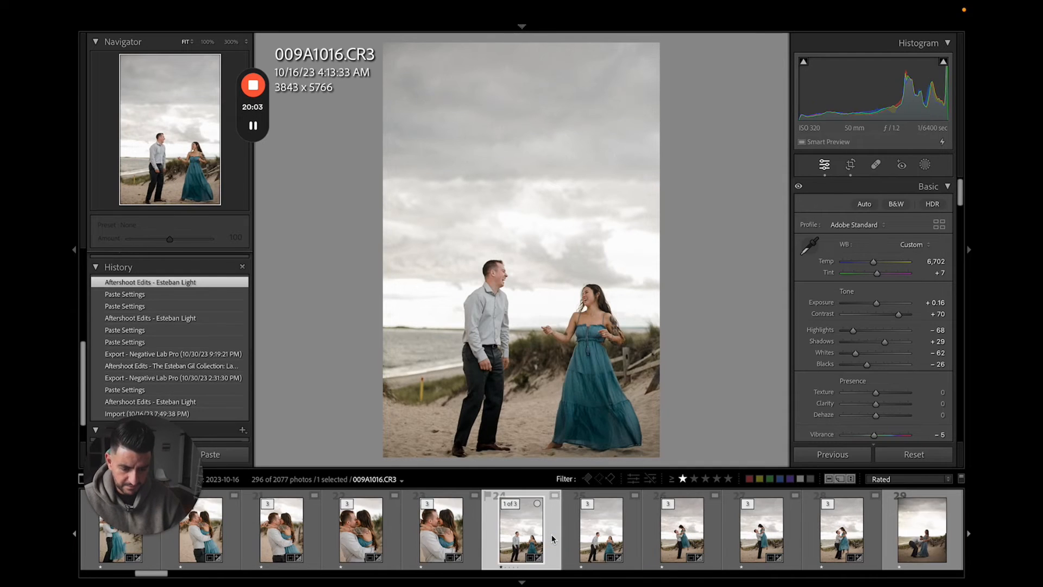
pyautogui.press('\\')
pyautogui.press('\\')
pyautogui.press('Right')
pyautogui.press('Right')
pyautogui.press('Right')
pyautogui.press('Right')
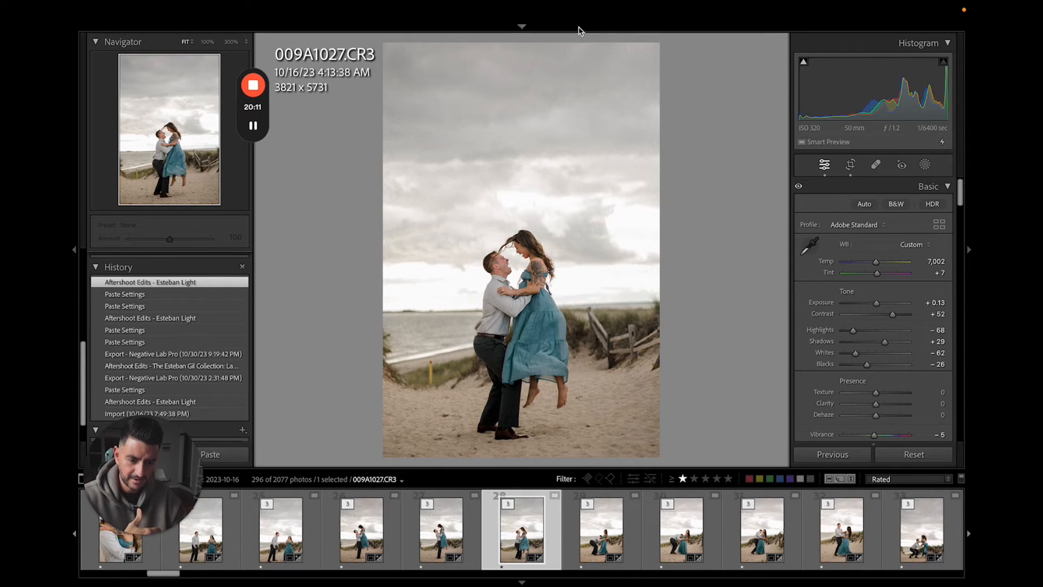
# Step: Browse further through the Library grid and view 009A1100.CR3 enlarged
pyautogui.moveTo(578, 28)
pyautogui.click(773, 48)
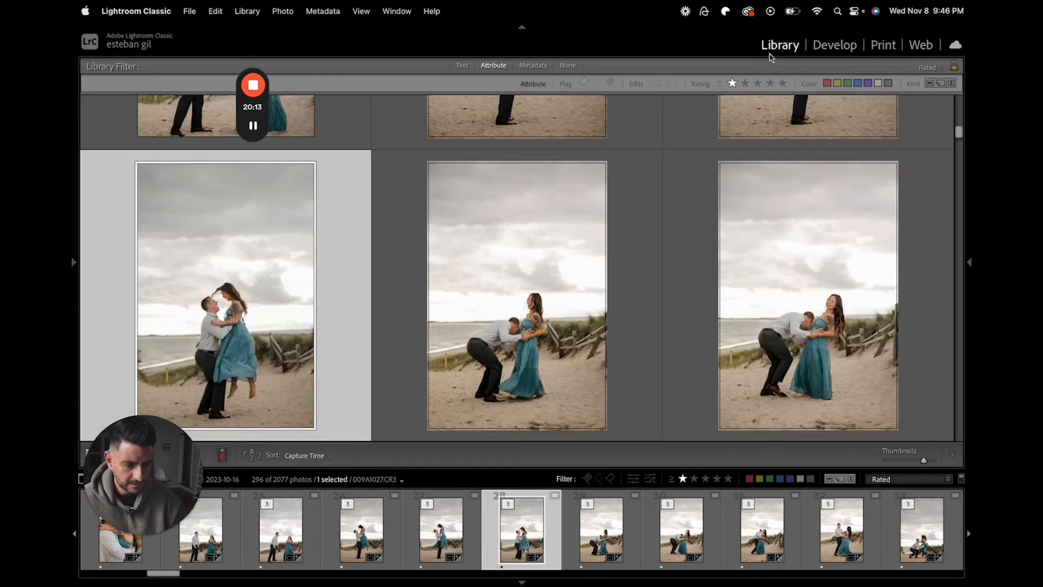
pyautogui.scroll(-10, 510, 259)
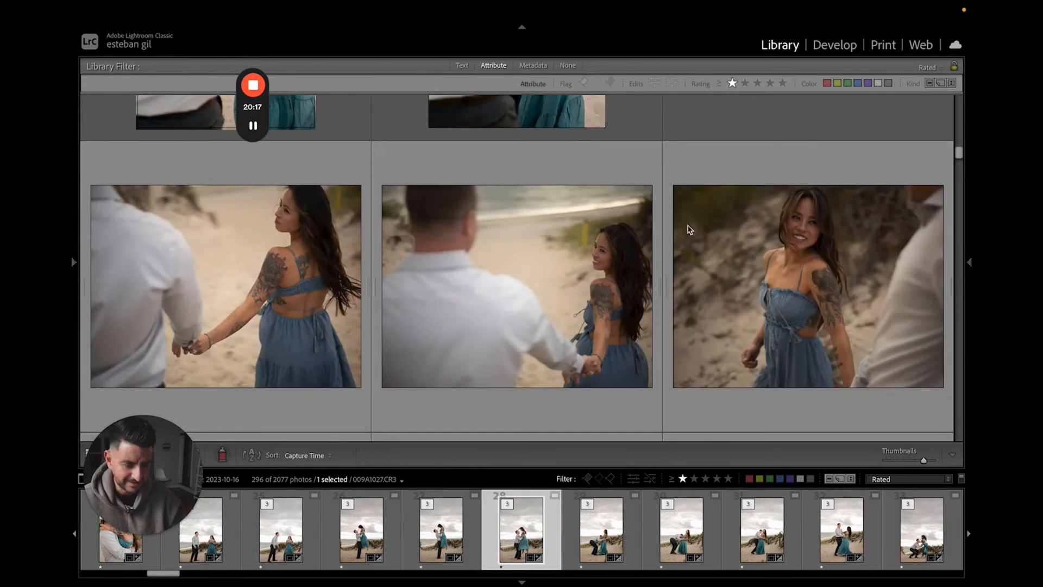
pyautogui.doubleClick(690, 231)
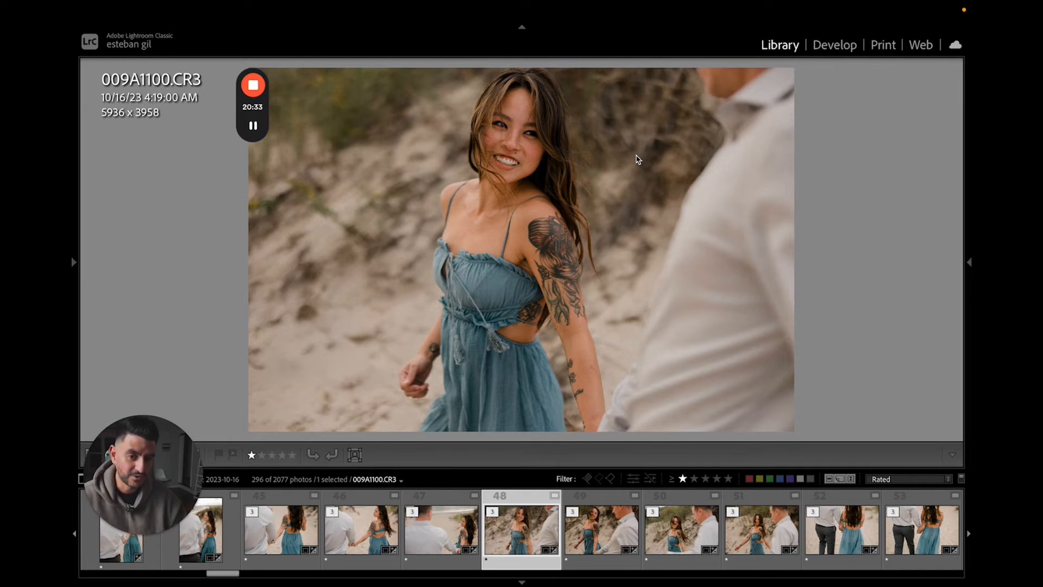
# Step: Return to the grid and filter the 1-star photos to those taken with the GFX50S II camera
pyautogui.press('g')
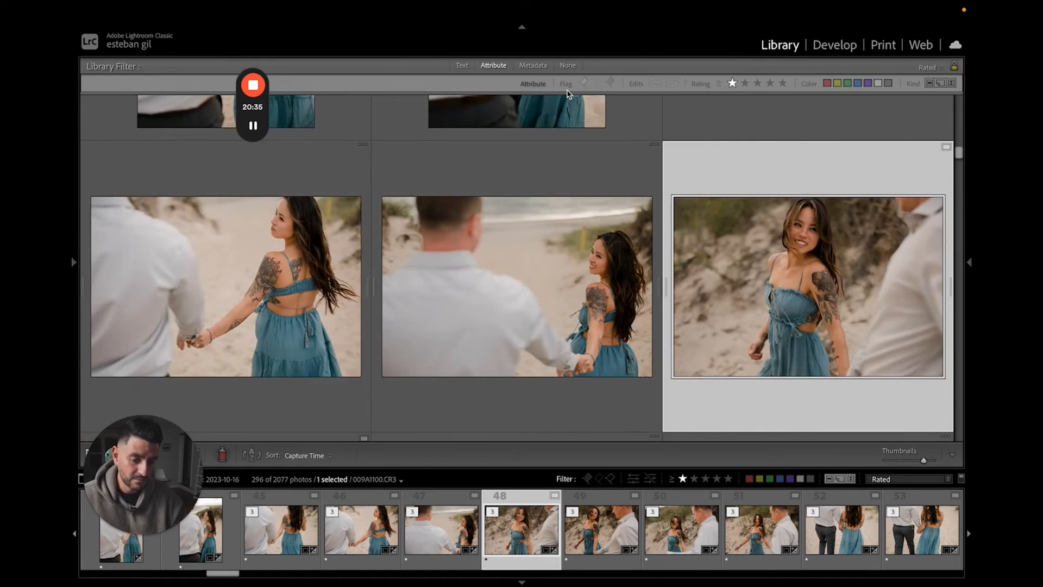
pyautogui.click(532, 66)
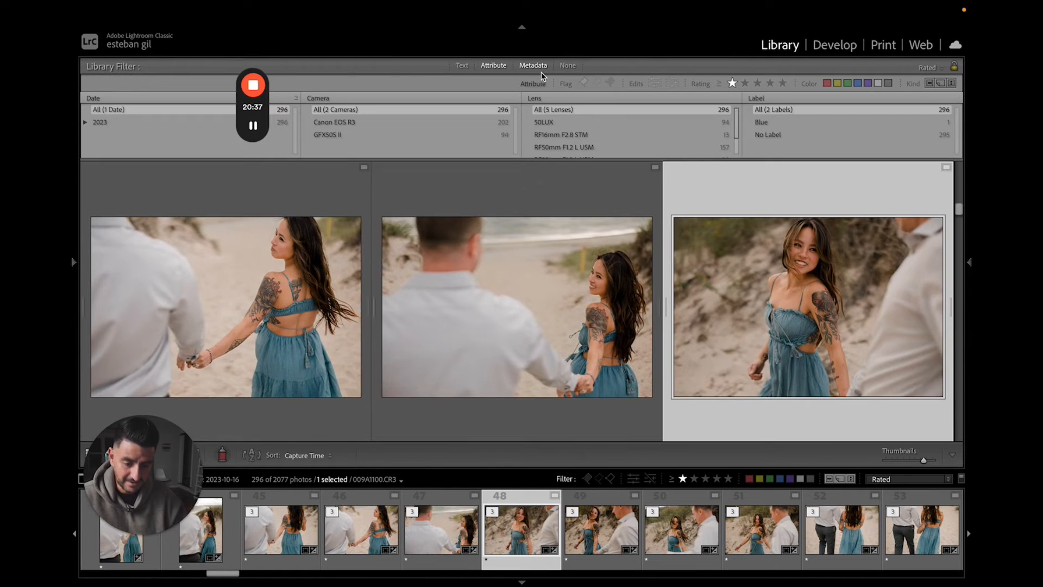
pyautogui.click(369, 135)
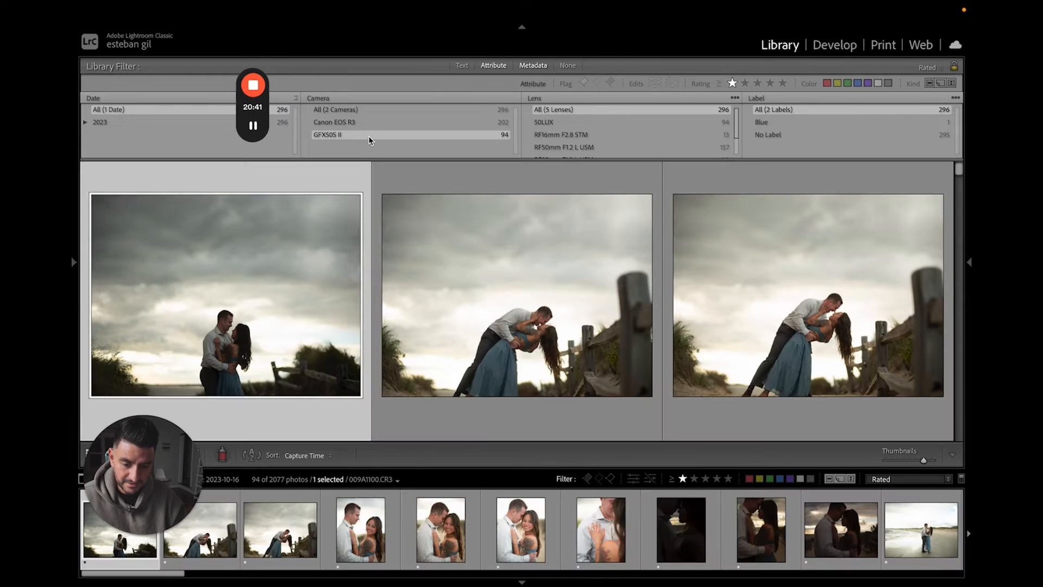
# Step: Browse the GFX50S II photos, open DSCF5990.RAF in Develop and compare it with its before version
pyautogui.scroll(-5, 557, 291)
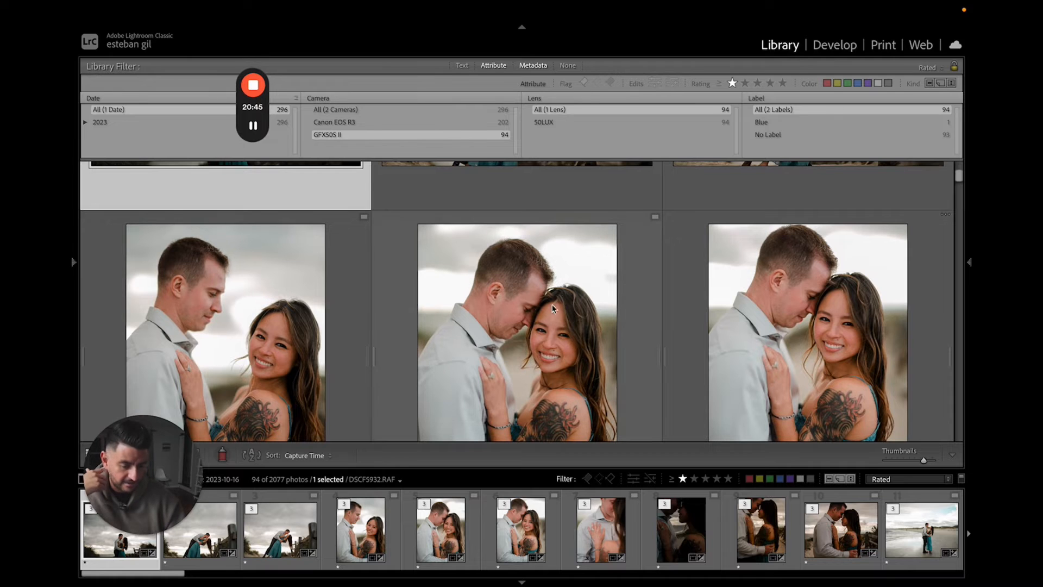
pyautogui.scroll(-5, 560, 345)
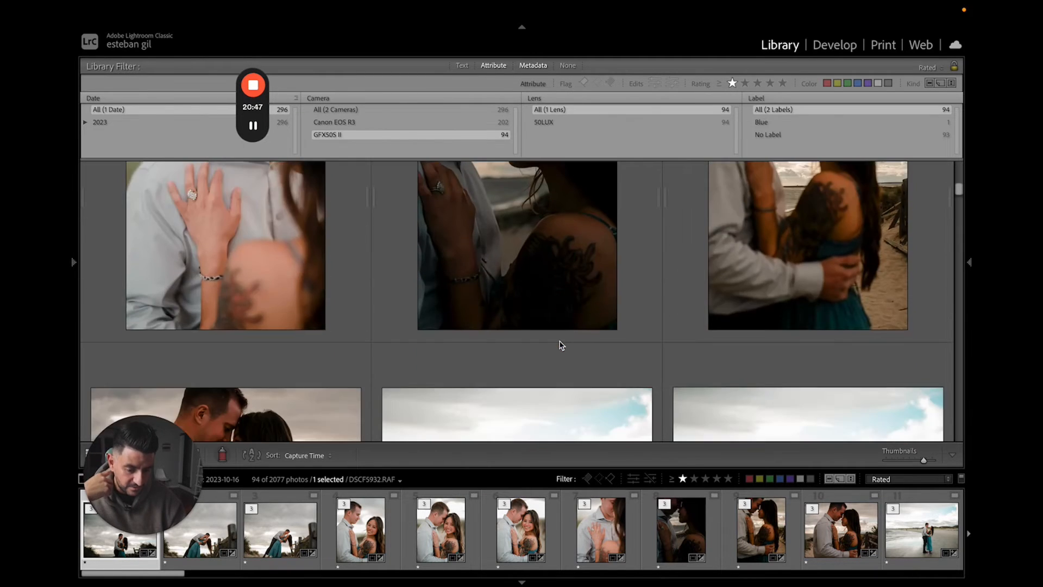
pyautogui.scroll(-5, 561, 345)
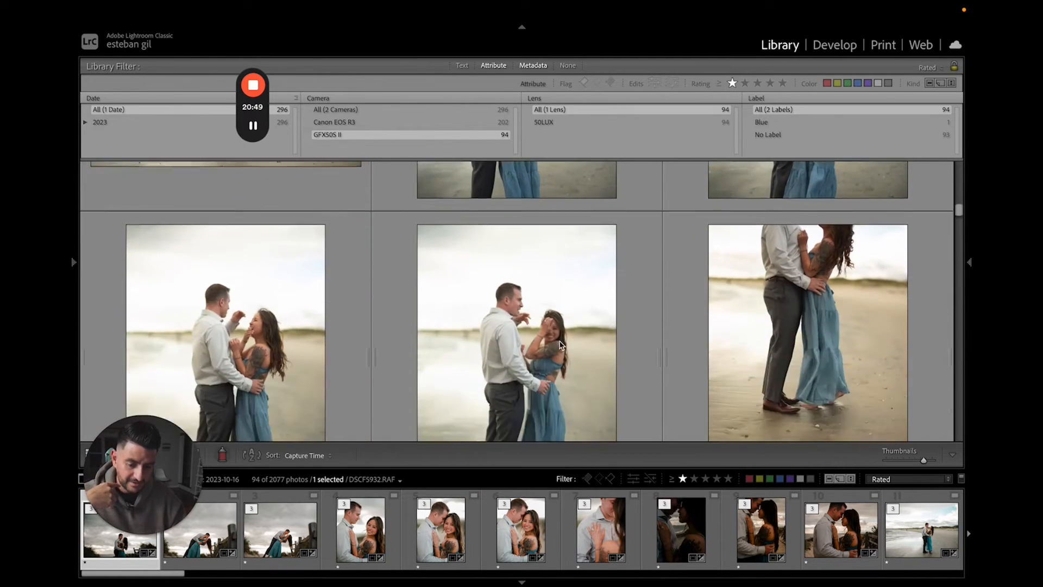
pyautogui.scroll(-3, 561, 345)
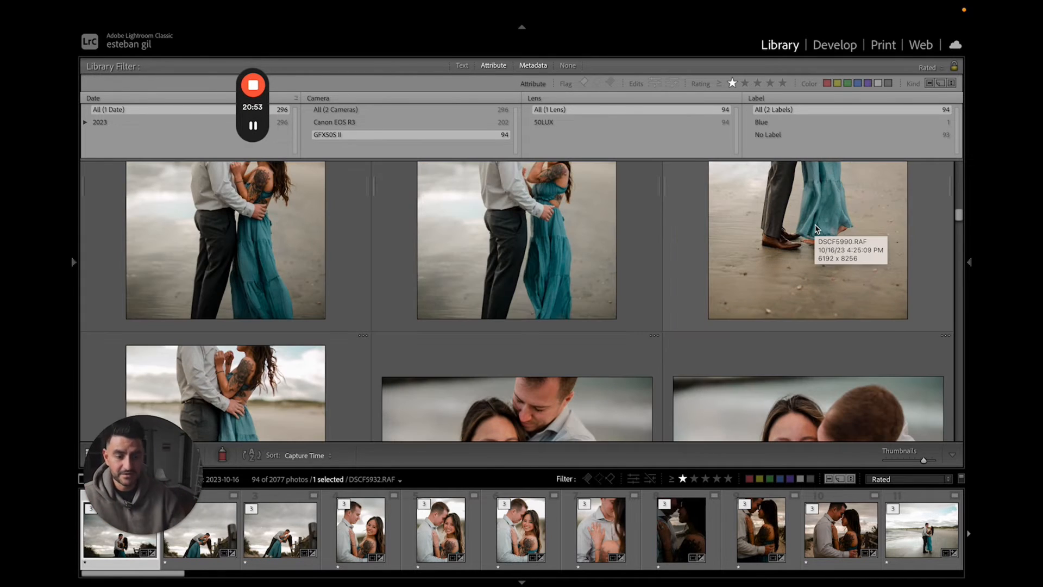
pyautogui.doubleClick(804, 233)
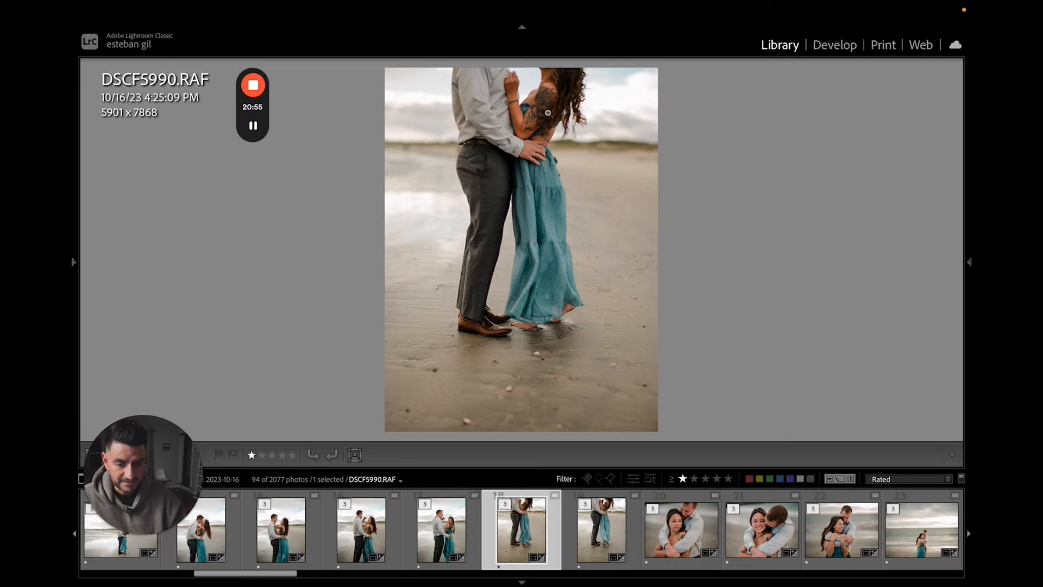
pyautogui.click(835, 45)
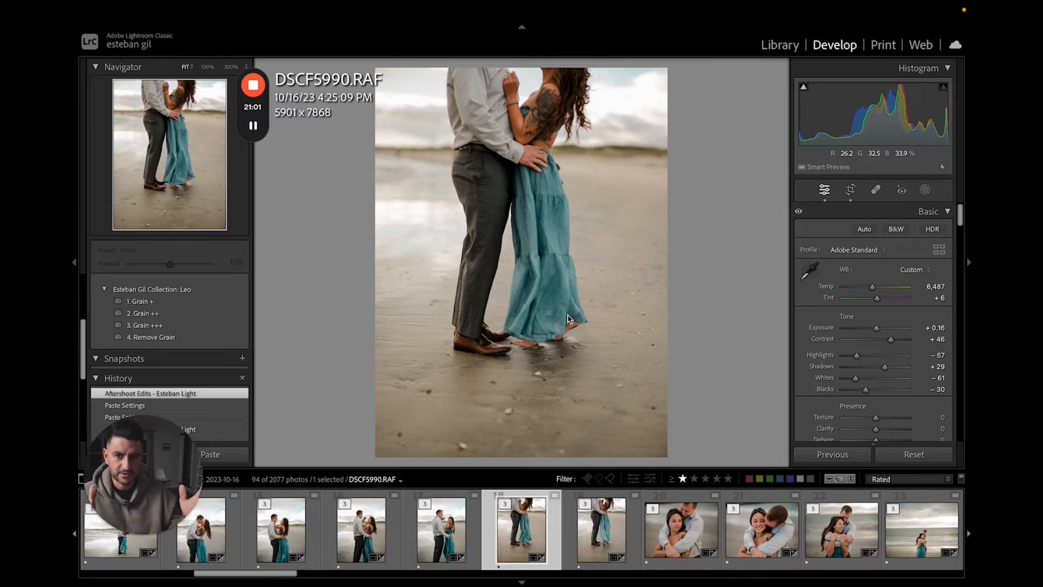
pyautogui.press('\\')
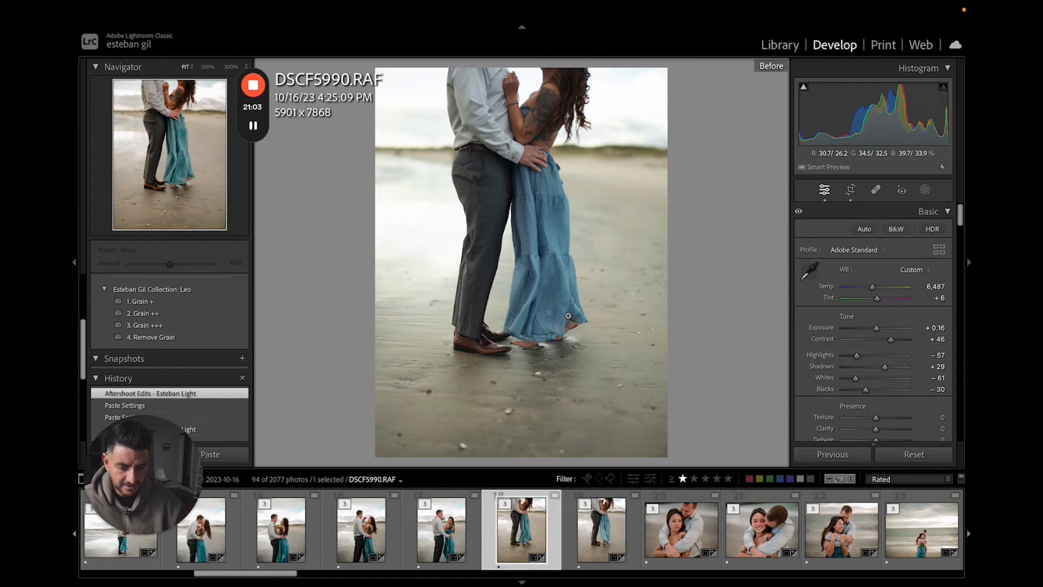
pyautogui.press('\\')
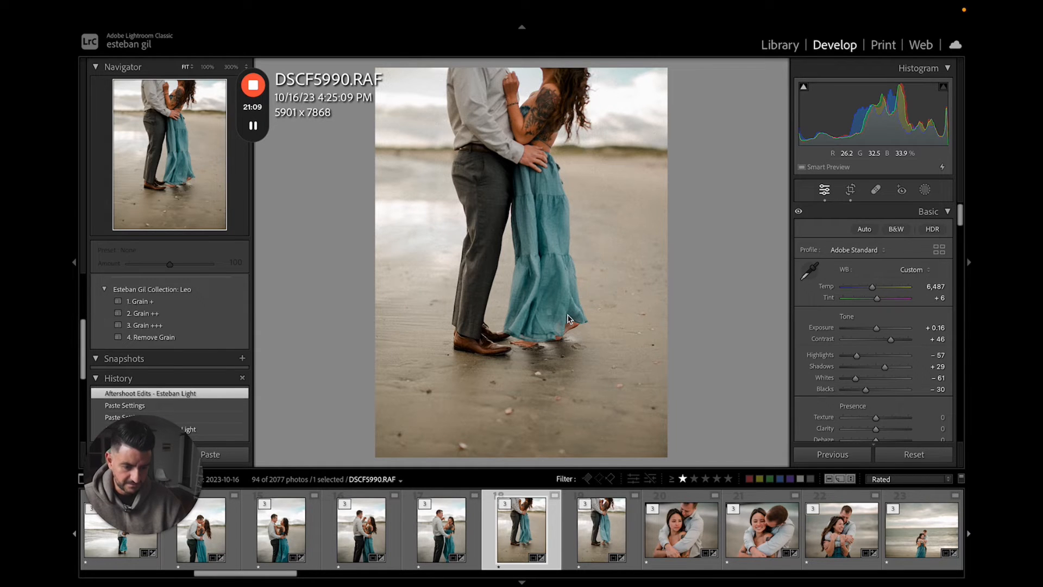
# Step: Raise the Exposure of DSCF5990.RAF to +0.66
pyautogui.press('=')
pyautogui.press('=')
pyautogui.press('=')
pyautogui.press('=')
pyautogui.press('=')
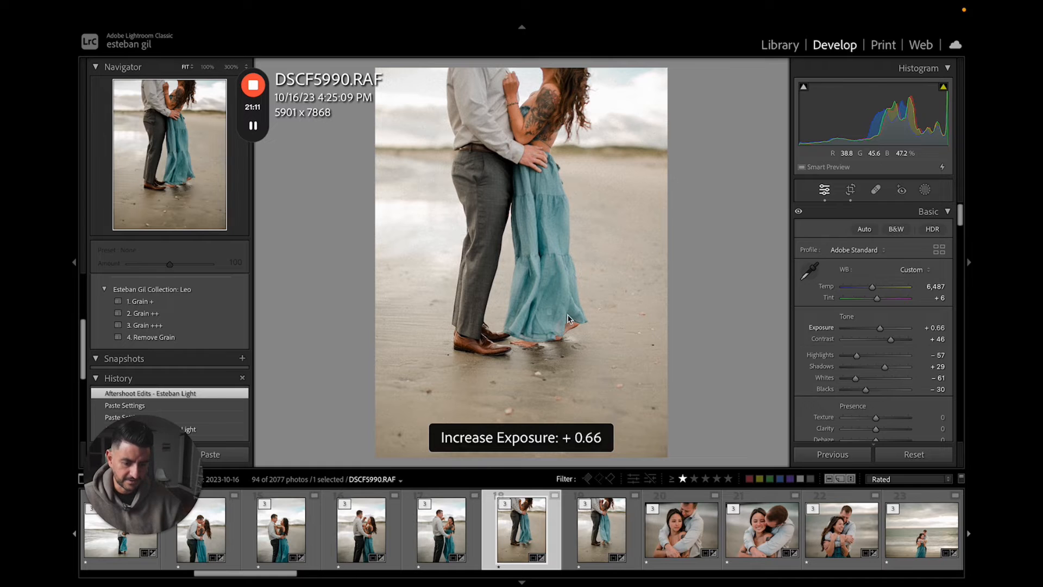
# Step: Review the edited photos after DSCF5990.RAF one by one, including DSCF6004.RAF, up to DSCF6031.RAF
pyautogui.press('Right')
pyautogui.press('Right')
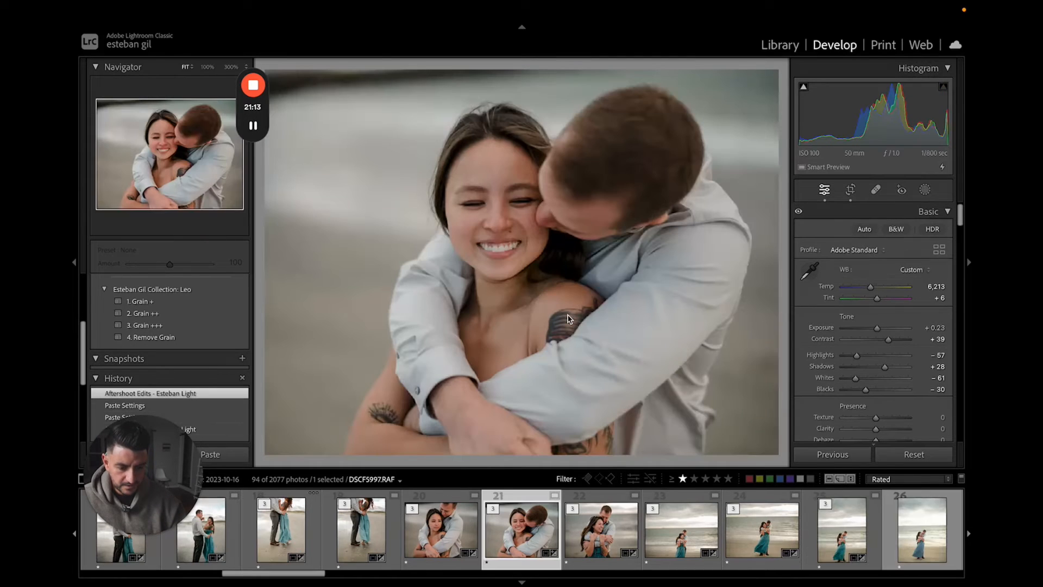
pyautogui.press('Right')
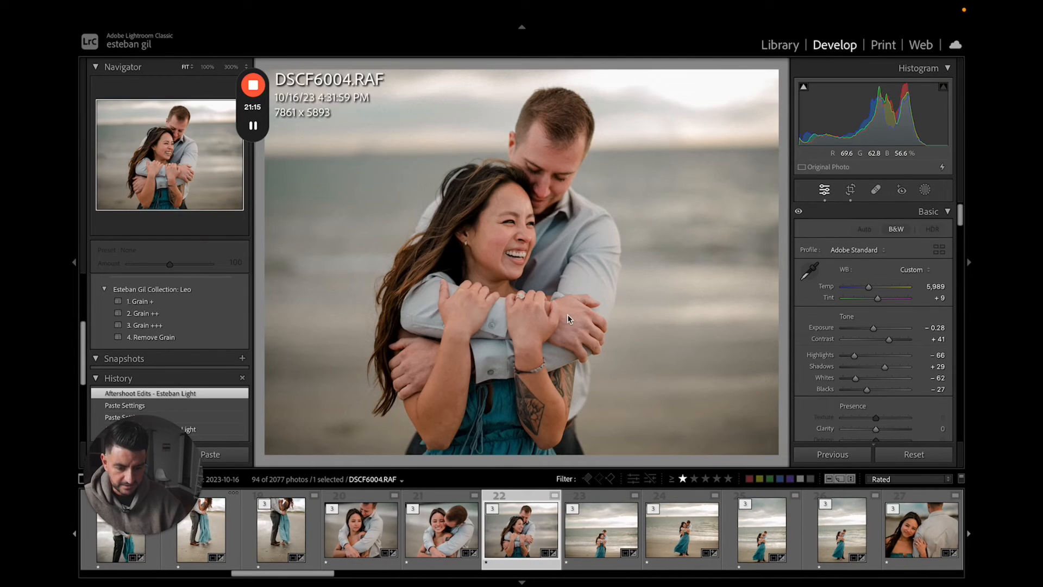
pyautogui.press('Right')
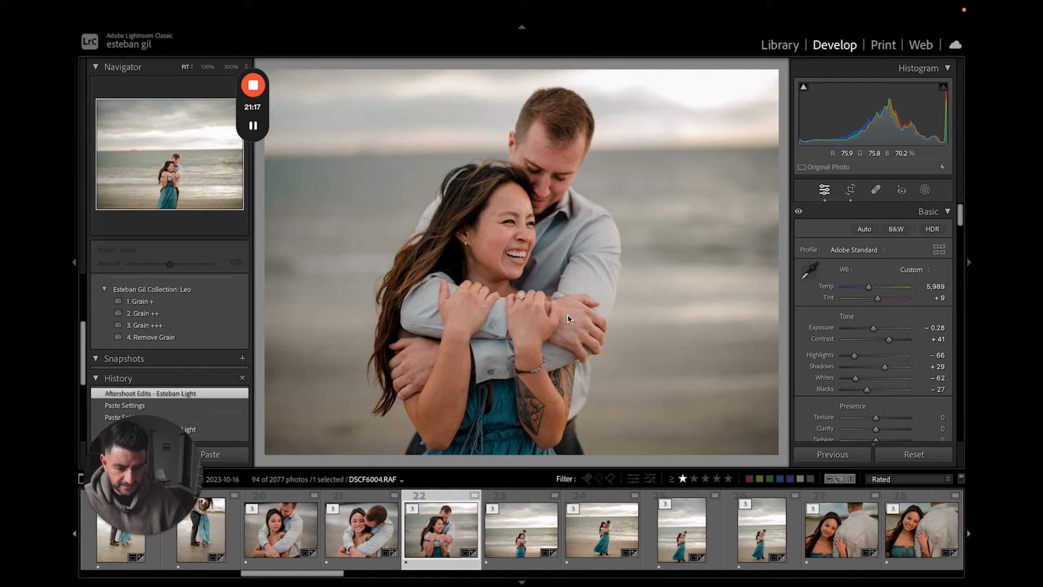
pyautogui.press('Left')
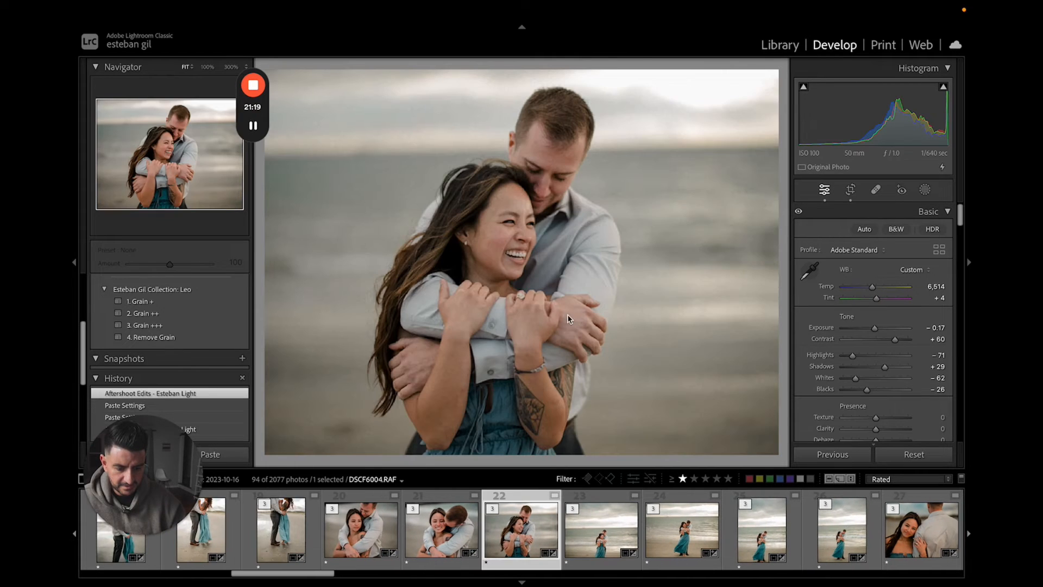
pyautogui.press('Right')
pyautogui.press('Right')
pyautogui.press('Right')
pyautogui.press('Right')
pyautogui.press('Right')
pyautogui.press('Right')
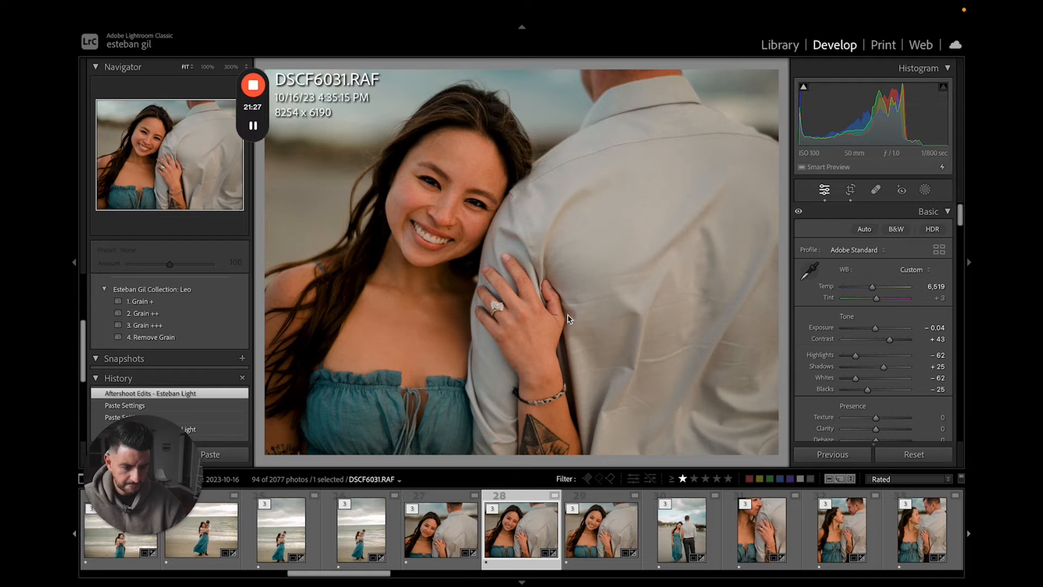
# Step: Raise the Exposure of DSCF6031.RAF to +0.76
pyautogui.press('=')
pyautogui.press('=')
pyautogui.press('=')
pyautogui.press('=')
pyautogui.press('=')
pyautogui.press('=')
pyautogui.press('=')
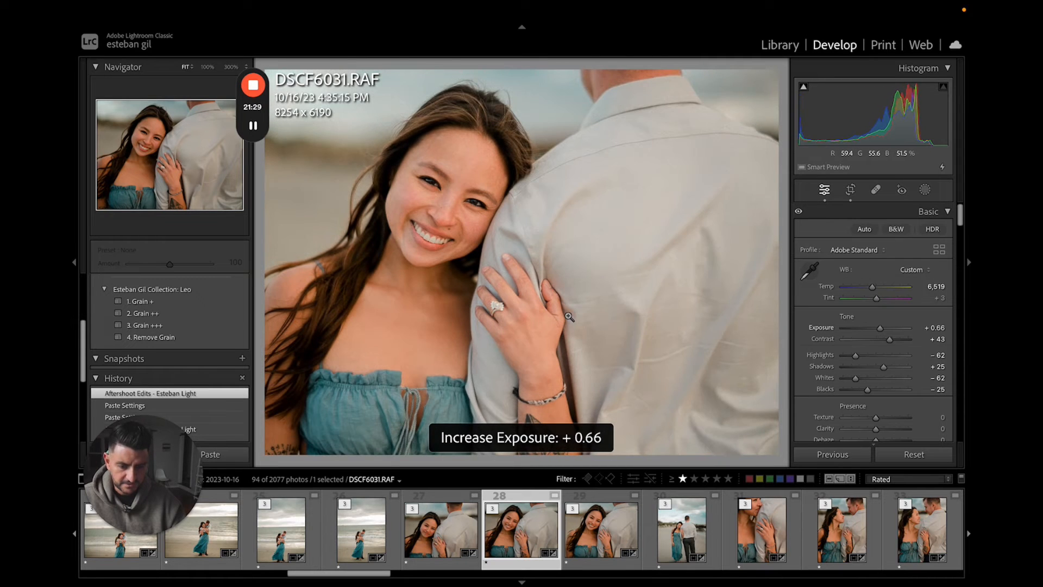
pyautogui.press('=')
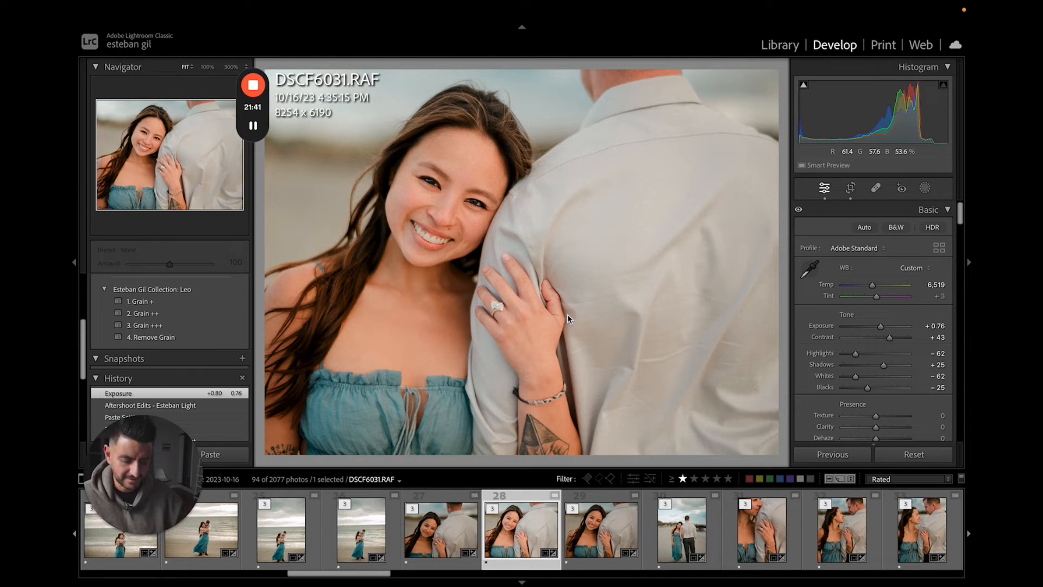
# Step: Lower the Exposure of DSCF6031.RAF to -0.34, and raise it again to +0.66
pyautogui.press('=')
pyautogui.press('-')
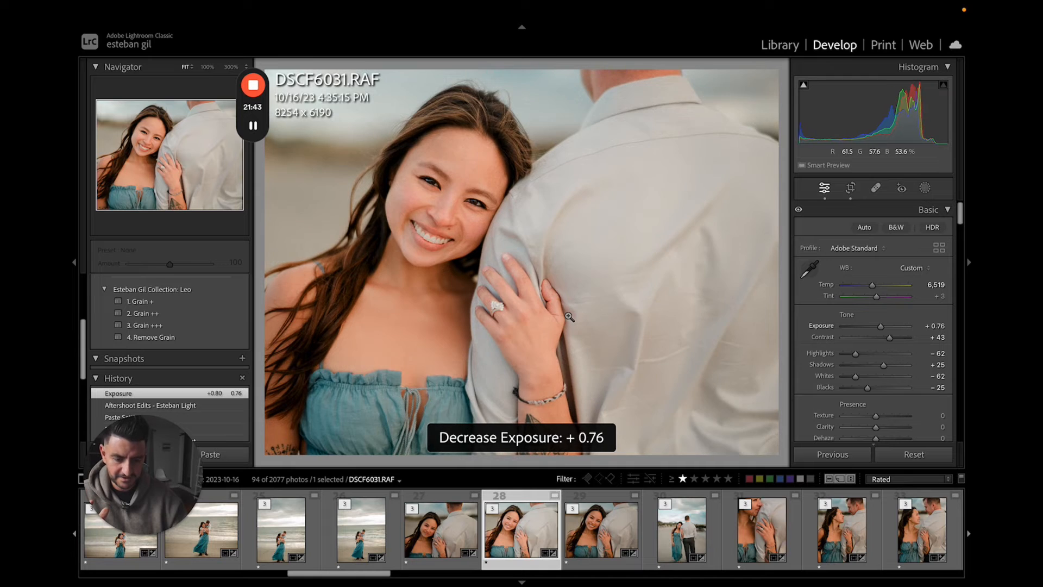
pyautogui.press('-')
pyautogui.press('-')
pyautogui.press('-')
pyautogui.press('-')
pyautogui.press('-')
pyautogui.press('-')
pyautogui.press('-')
pyautogui.press('-')
pyautogui.press('-')
pyautogui.press('-')
pyautogui.press('-')
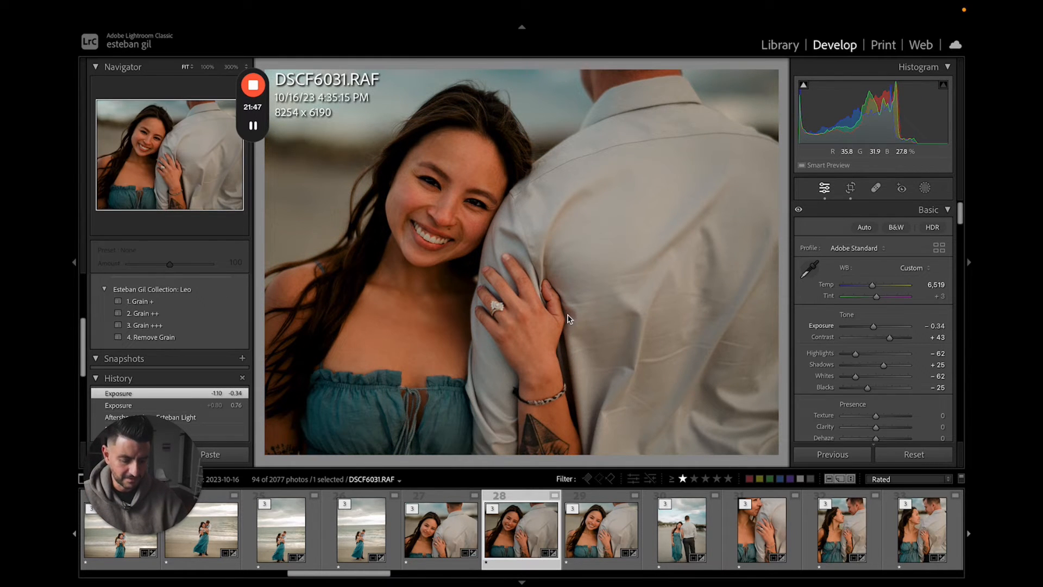
pyautogui.press('=')
pyautogui.press('=')
pyautogui.press('=')
pyautogui.press('=')
pyautogui.press('=')
pyautogui.press('=')
pyautogui.press('=')
pyautogui.press('=')
pyautogui.press('=')
pyautogui.press('=')
pyautogui.press('=')
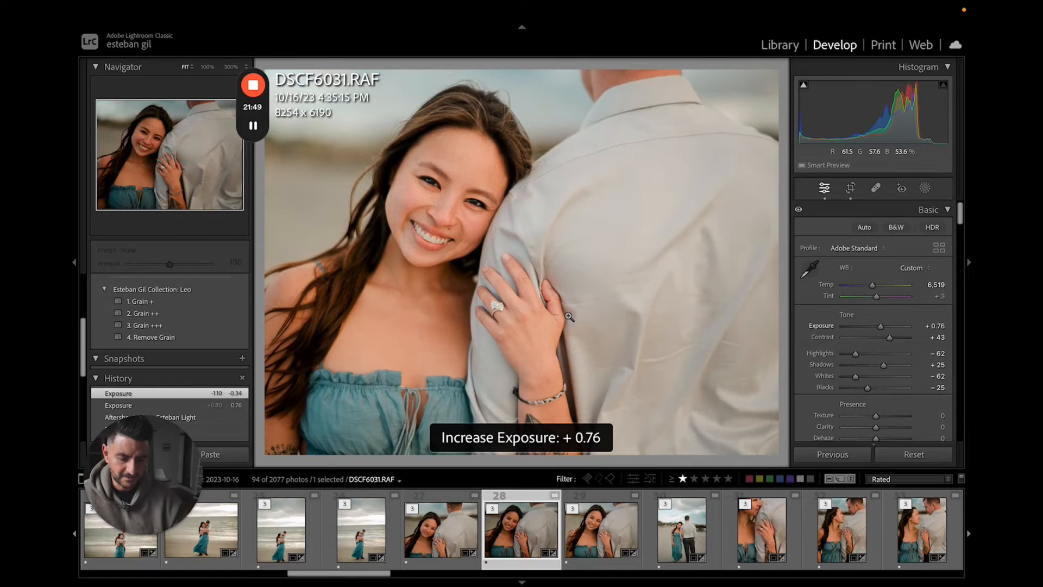
pyautogui.press('-')
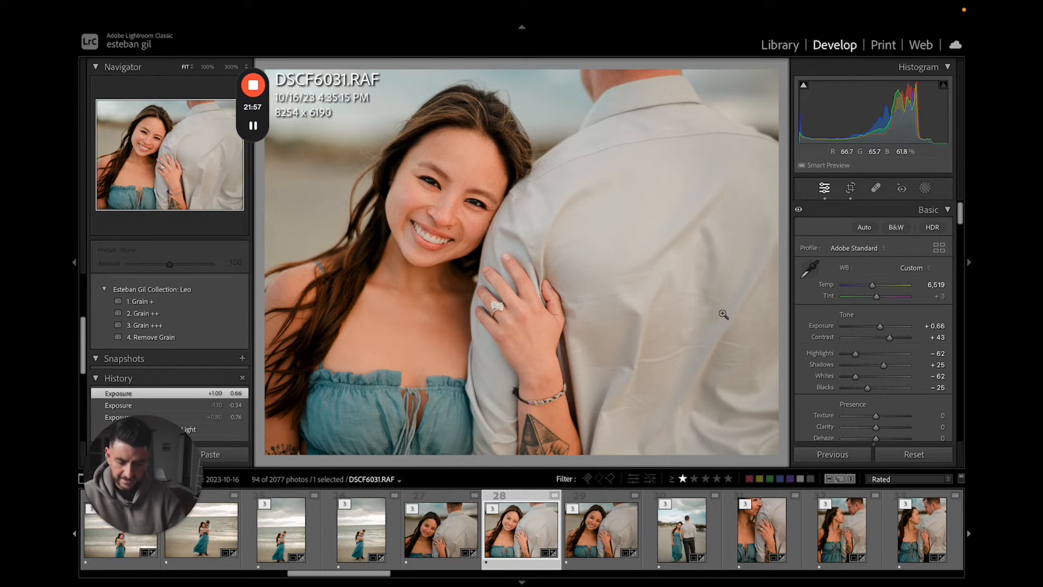
# Step: Synchronize only the Exposure setting from DSCF6031.RAF to the five following photos, up to DSCF6044.RAF
pyautogui.scroll(-5, 550, 536)
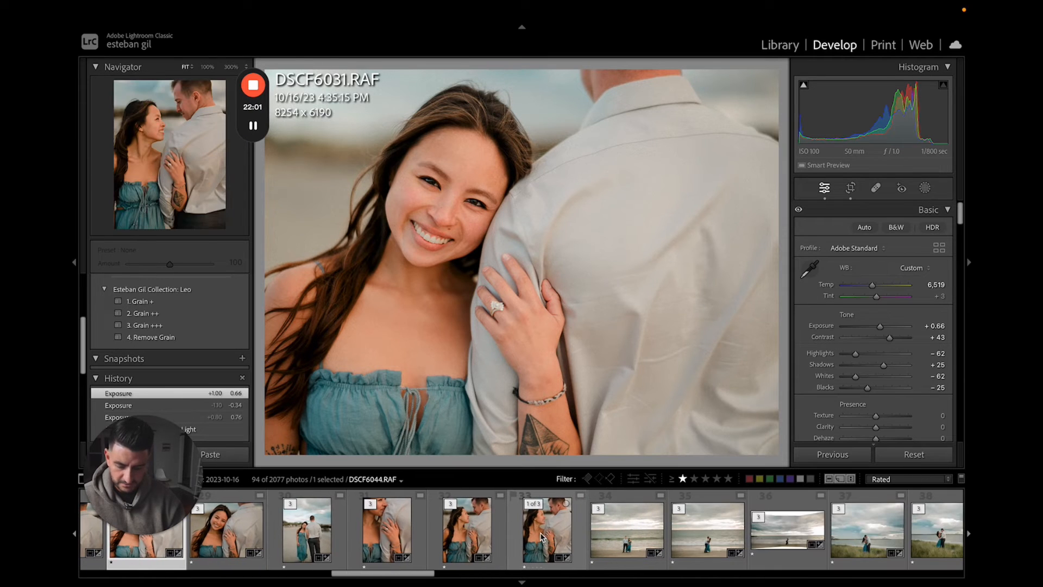
pyautogui.keyDown('shift'); pyautogui.click(548, 537); pyautogui.keyUp('shift')
pyautogui.click(838, 456)
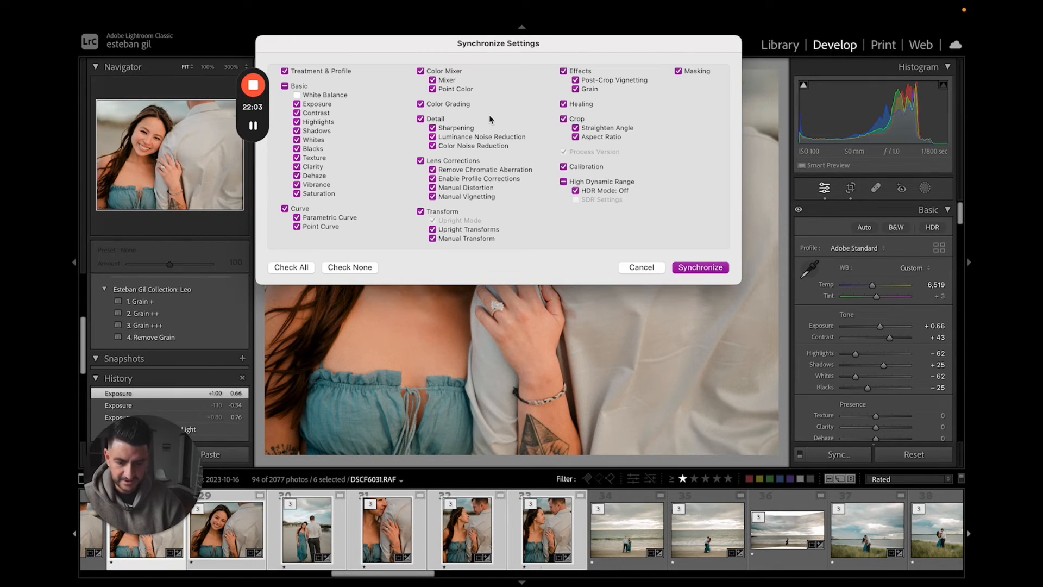
pyautogui.click(351, 267)
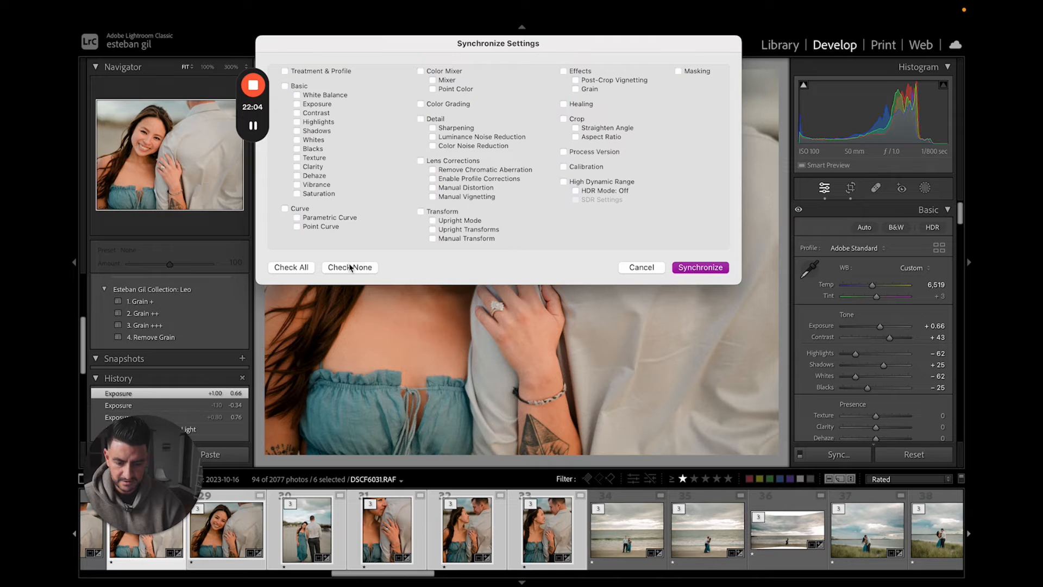
pyautogui.click(297, 104)
pyautogui.click(699, 267)
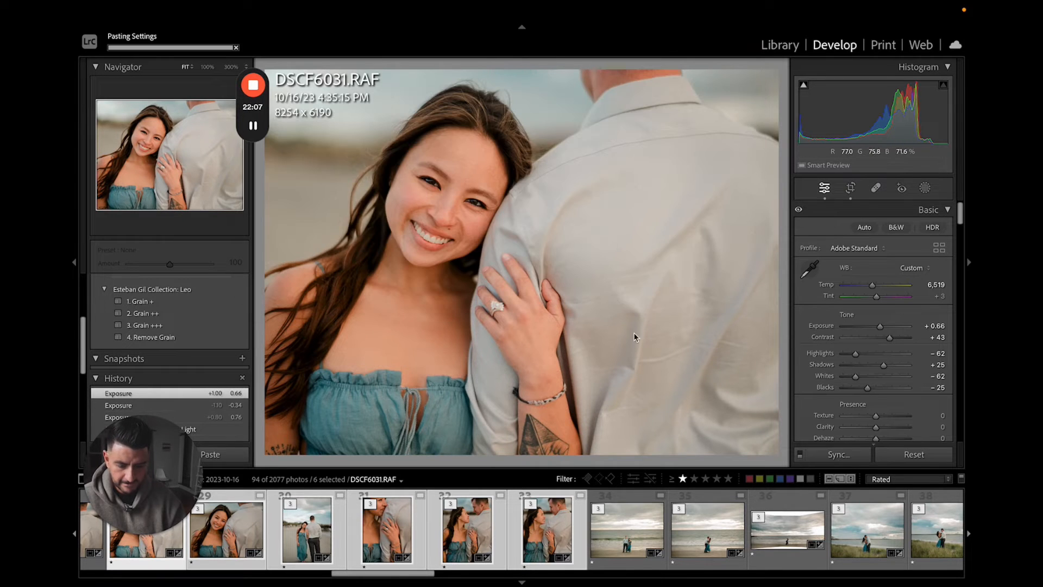
# Step: Check the synchronized exposure on DSCF6037.RAF, DSCF6034.RAF and DSCF6032.RAF
pyautogui.click(398, 538)
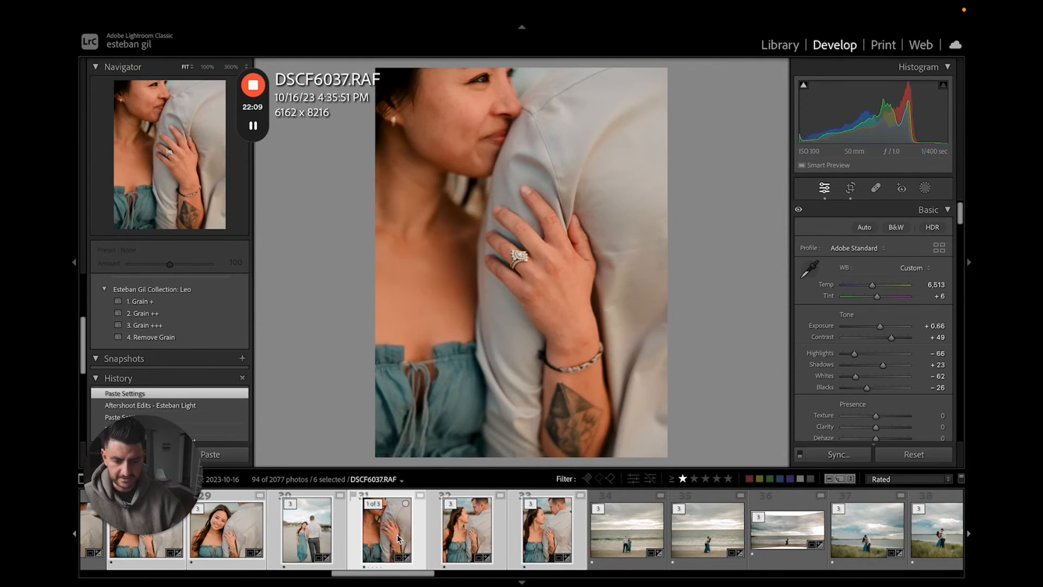
pyautogui.scroll(3, 398, 538)
pyautogui.click(398, 538)
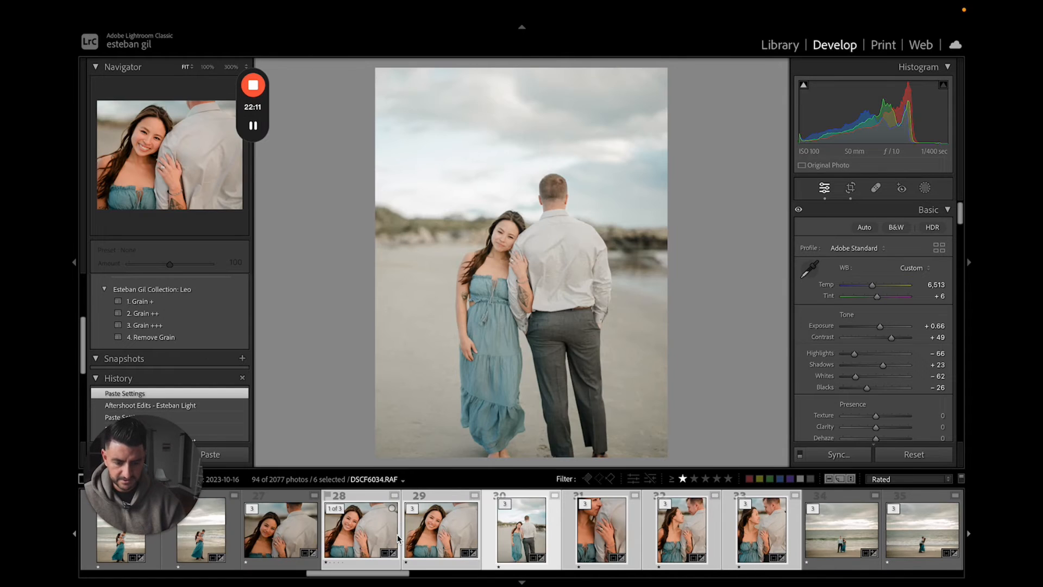
pyautogui.click(398, 538)
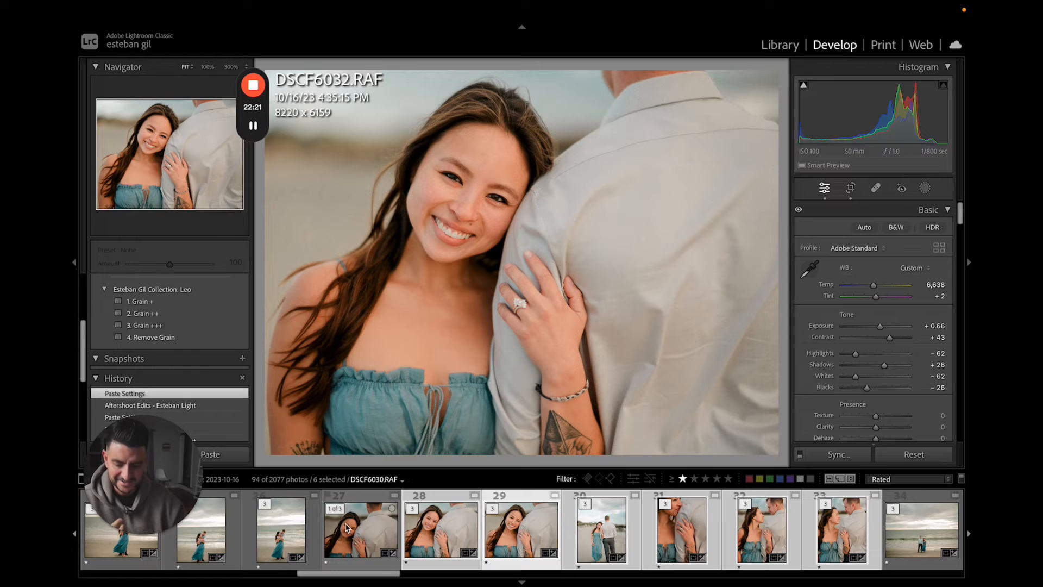
# Step: Examine the film grain close up on DSCF6027.RAF and DSCF6018.RAF, comparing it with the wider view
pyautogui.click(287, 534)
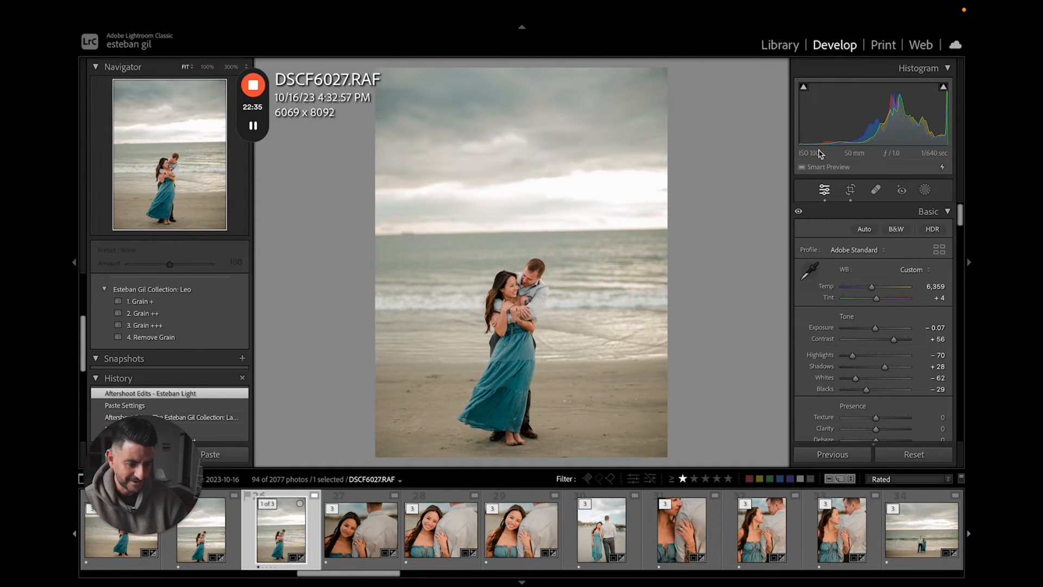
pyautogui.click(503, 298)
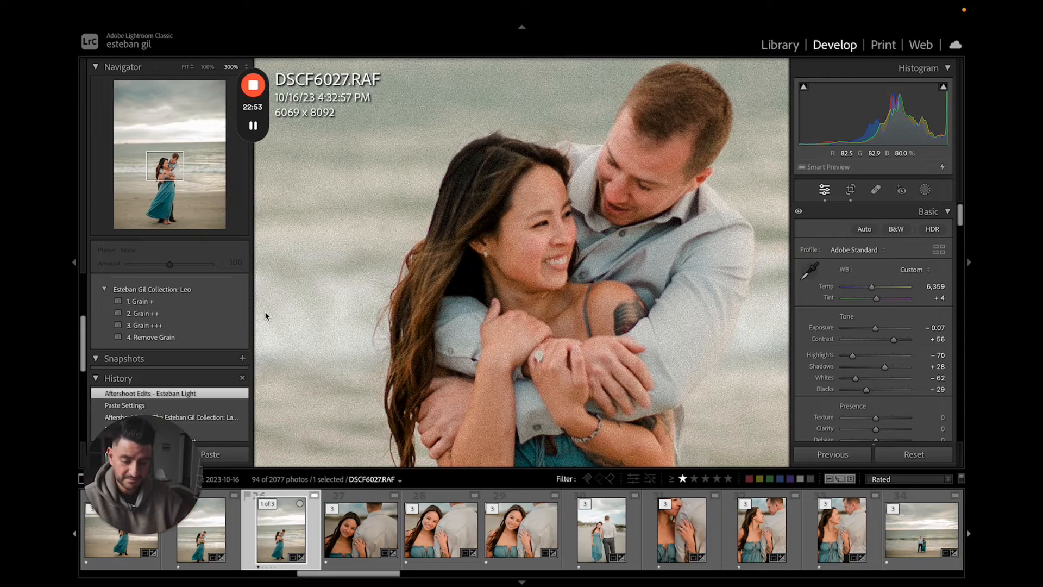
pyautogui.press('Left')
pyautogui.press('Left')
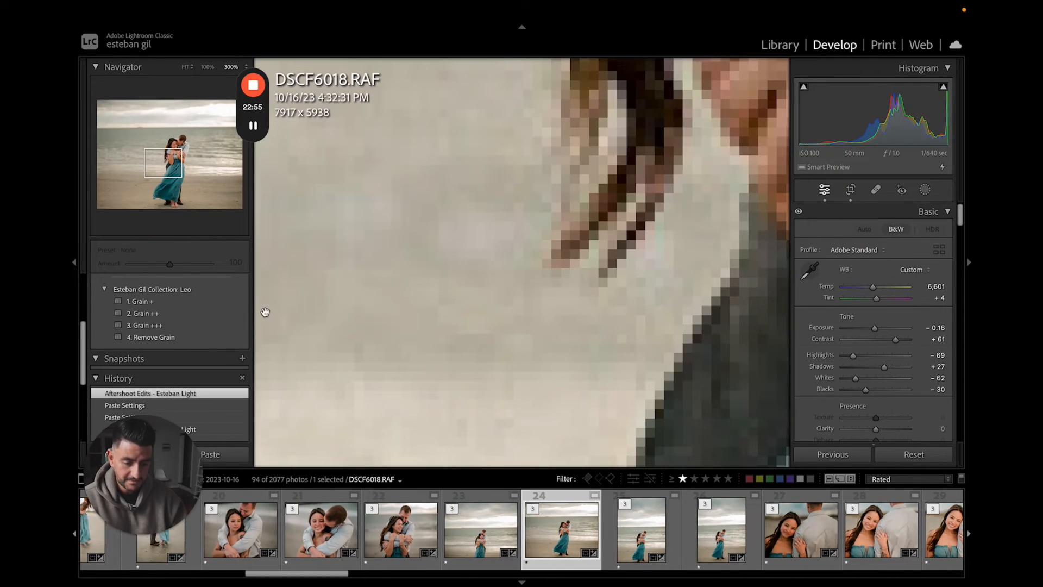
pyautogui.moveTo(583, 195); pyautogui.dragTo(376, 340)
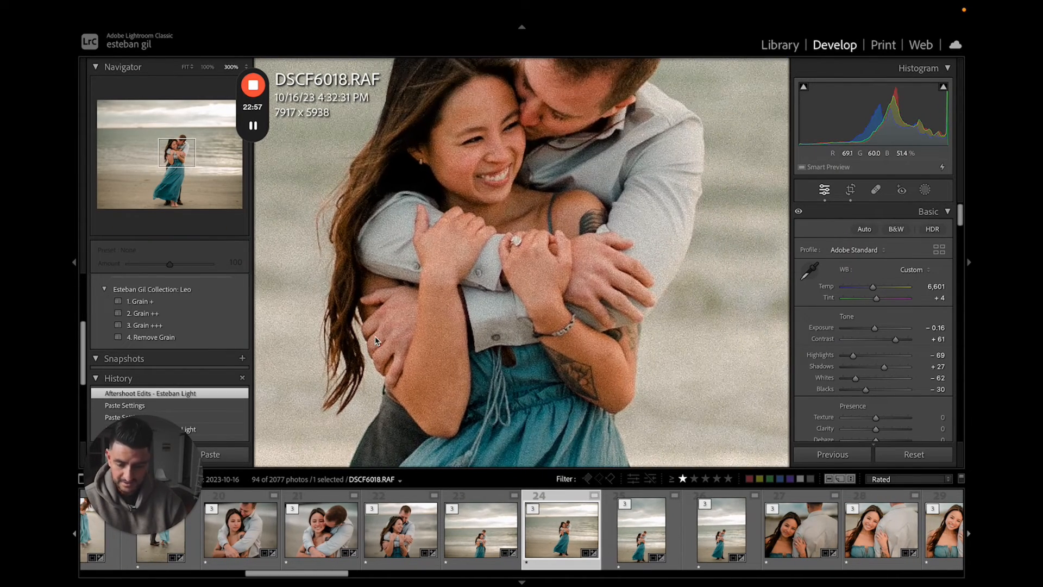
pyautogui.press('z')
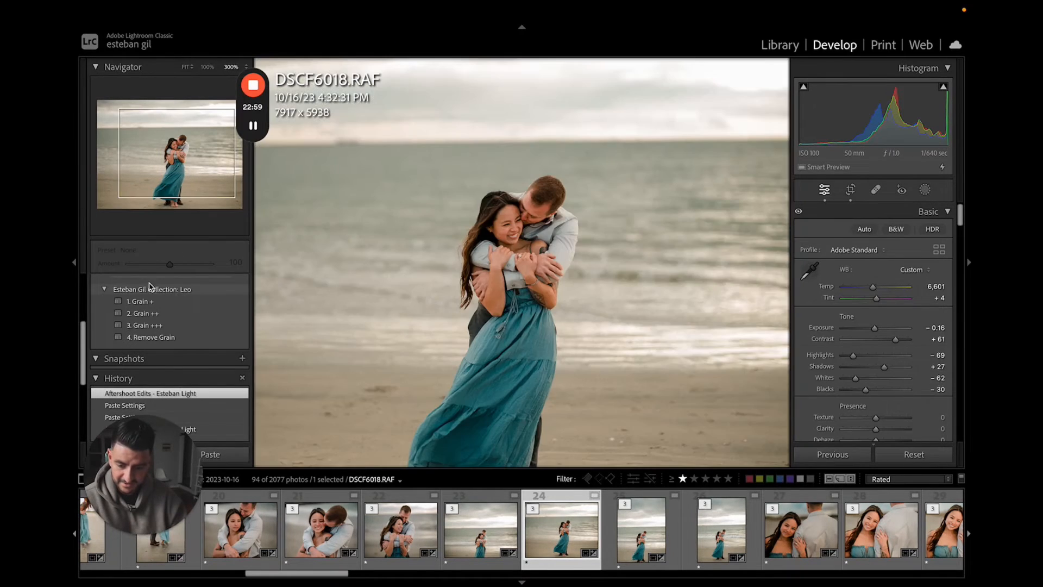
pyautogui.press('z')
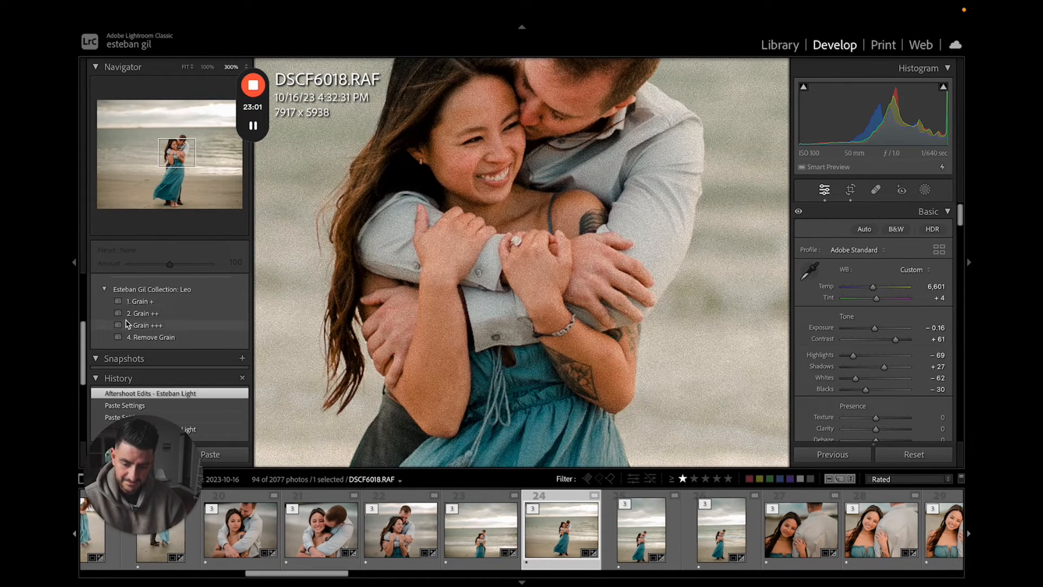
# Step: Try the presets 1. Grain +, 2. Grain ++ and 3. Grain +++ on DSCF6018.RAF, and inspect 2. Grain ++ close up
pyautogui.press('z')
pyautogui.click(169, 302)
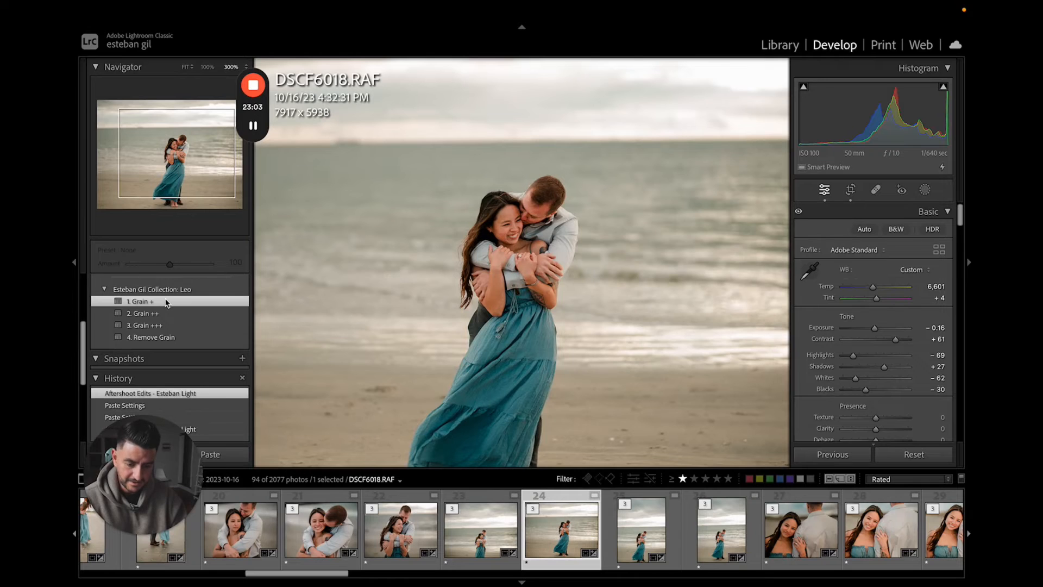
pyautogui.click(168, 315)
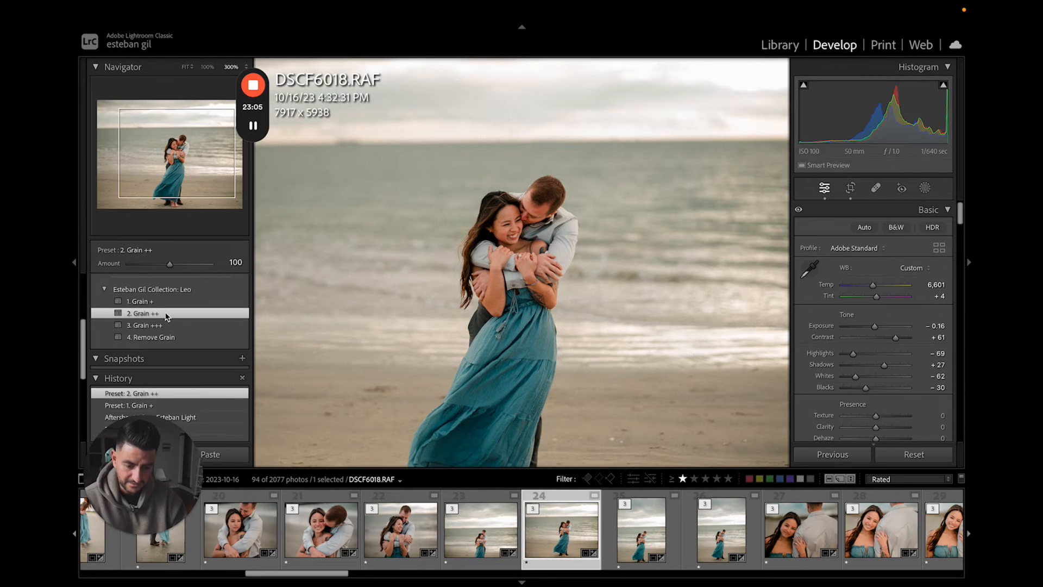
pyautogui.click(170, 325)
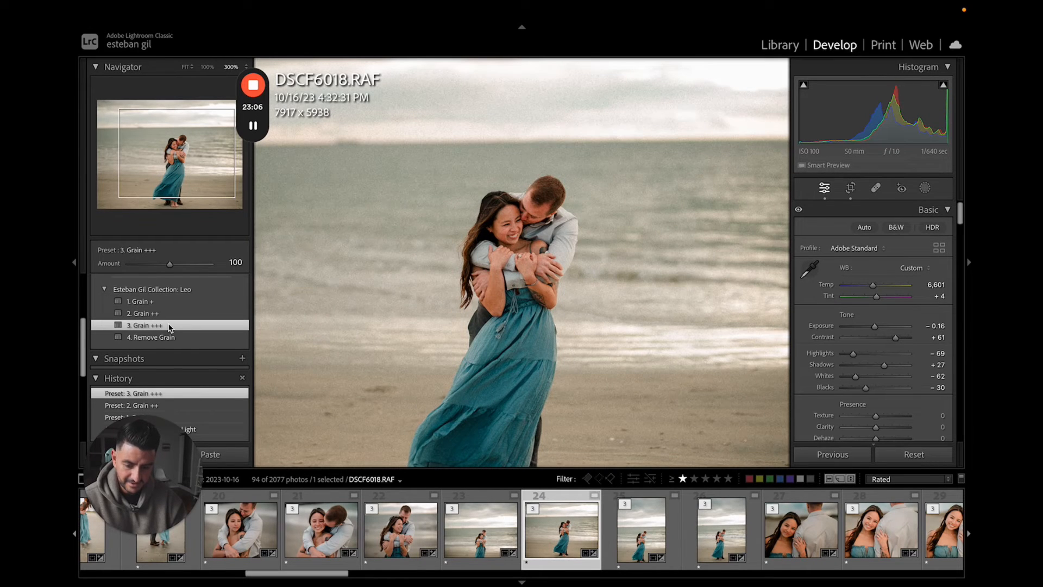
pyautogui.click(173, 314)
pyautogui.press('z')
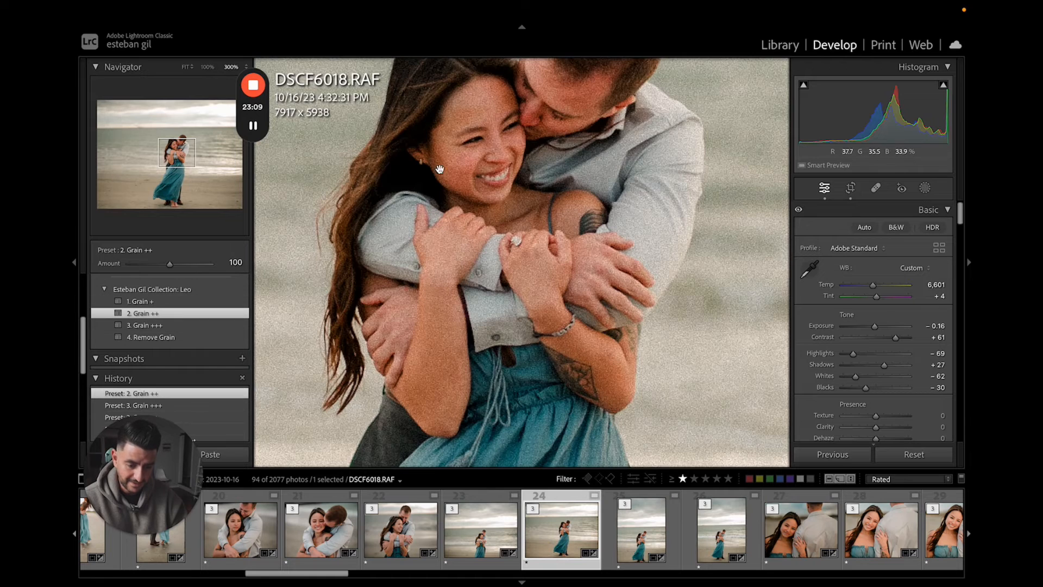
# Step: Apply the preset 4. Remove Grain to DSCF6018.RAF and inspect the couple close up
pyautogui.press('z')
pyautogui.click(174, 338)
pyautogui.press('z')
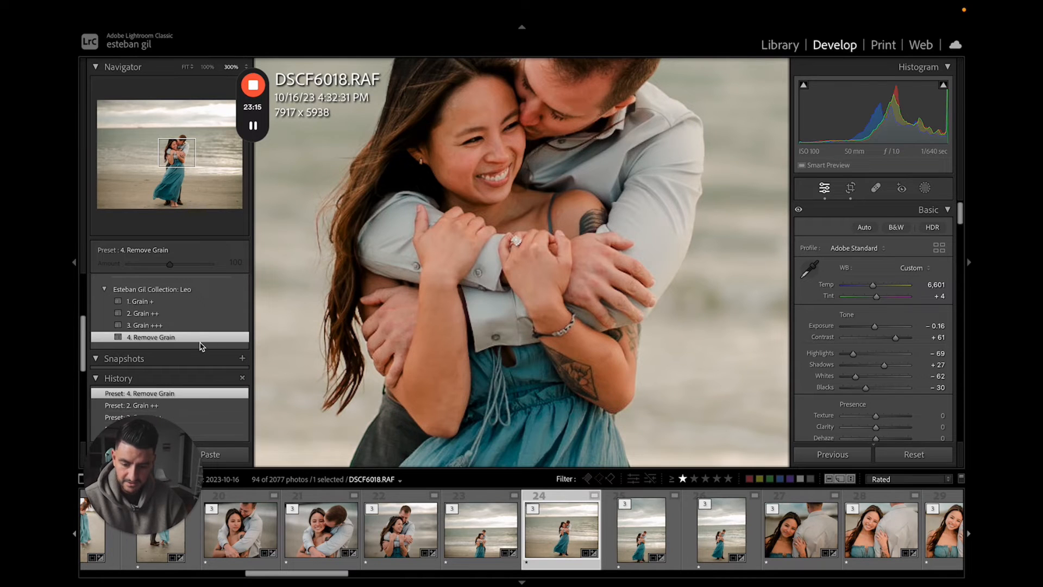
pyautogui.press('z')
pyautogui.press('z')
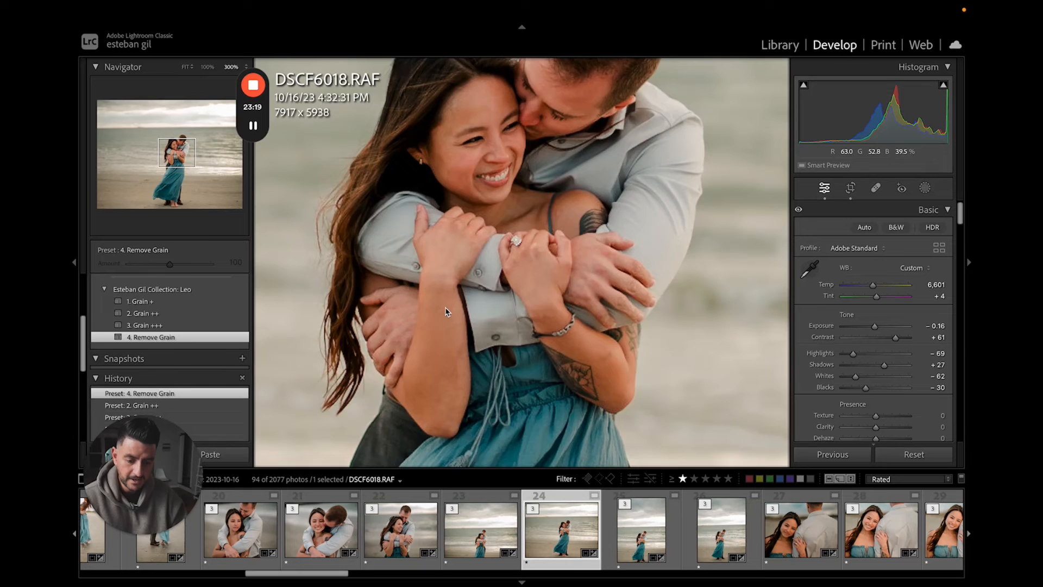
pyautogui.click(443, 307)
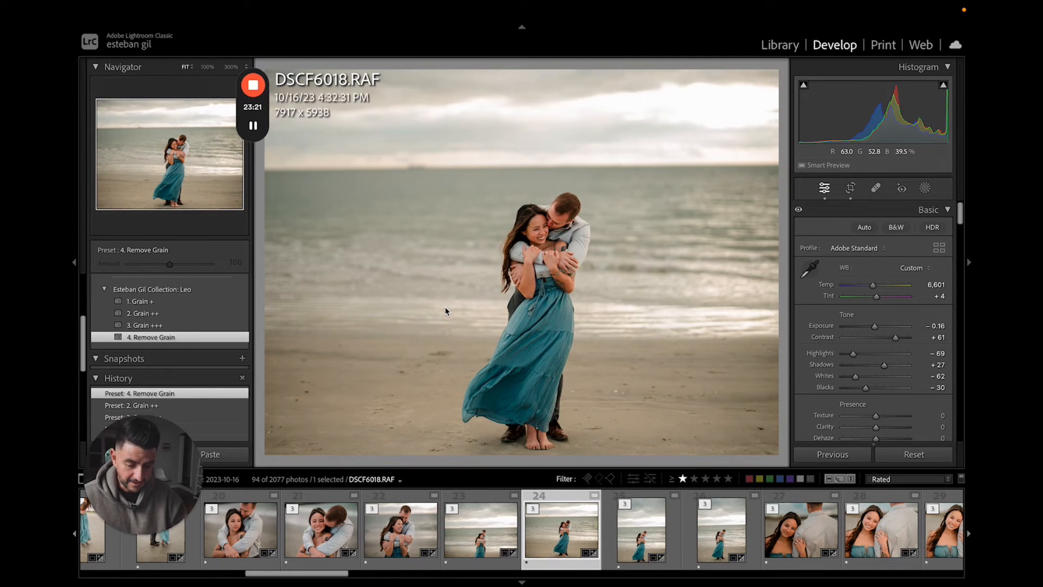
# Step: Synchronize only the Grain setting from DSCF6018.RAF to all of the filtered 1-star photos
pyautogui.hotkey('ctrl', 'a')
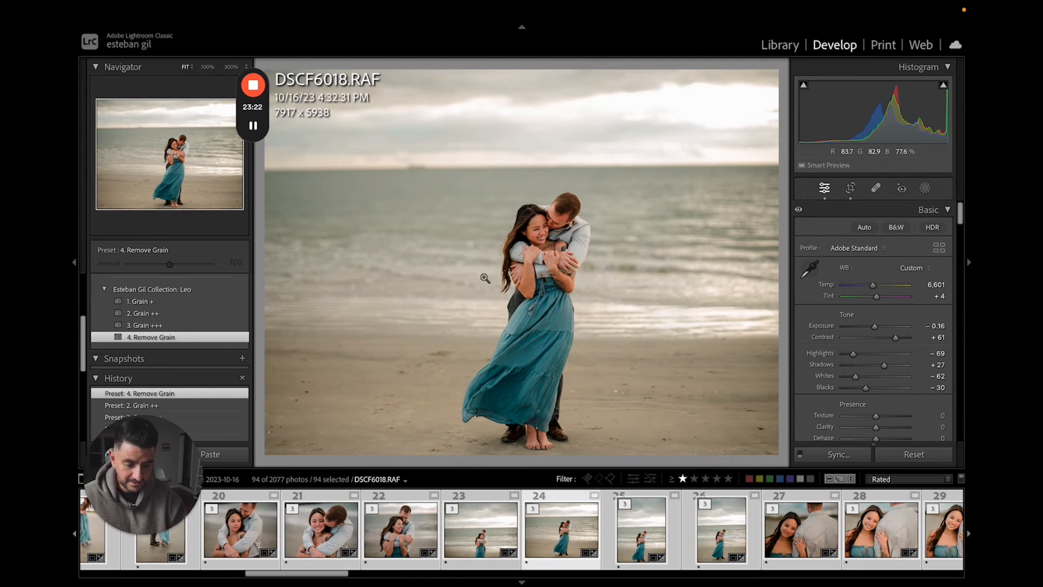
pyautogui.click(823, 457)
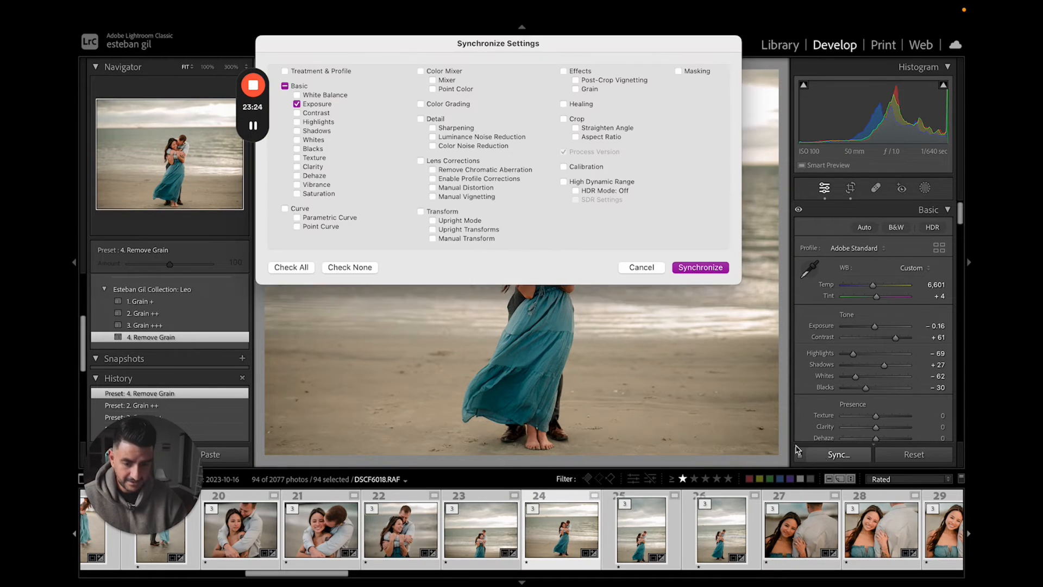
pyautogui.click(362, 268)
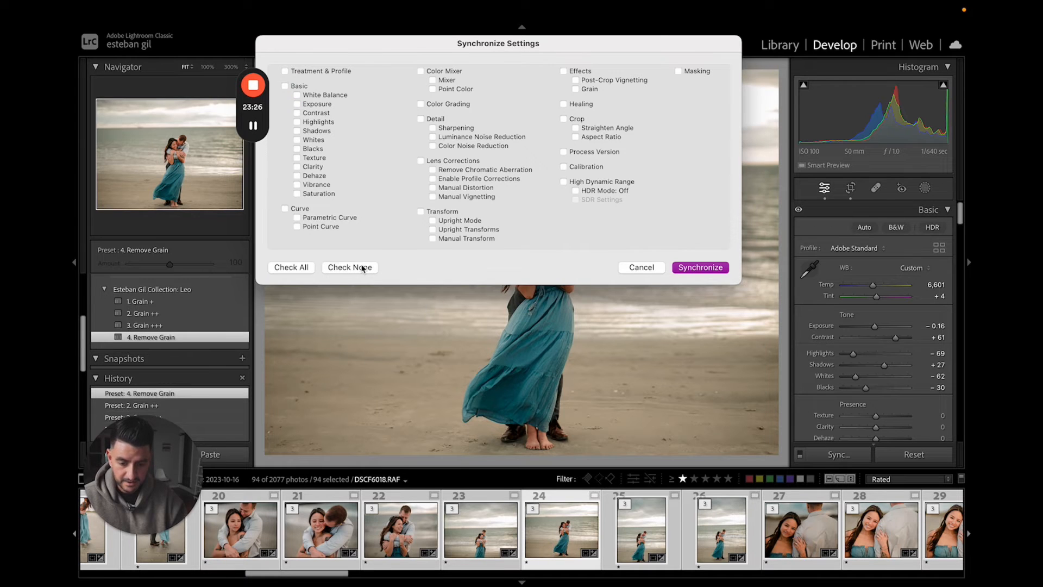
pyautogui.click(574, 89)
pyautogui.click(700, 268)
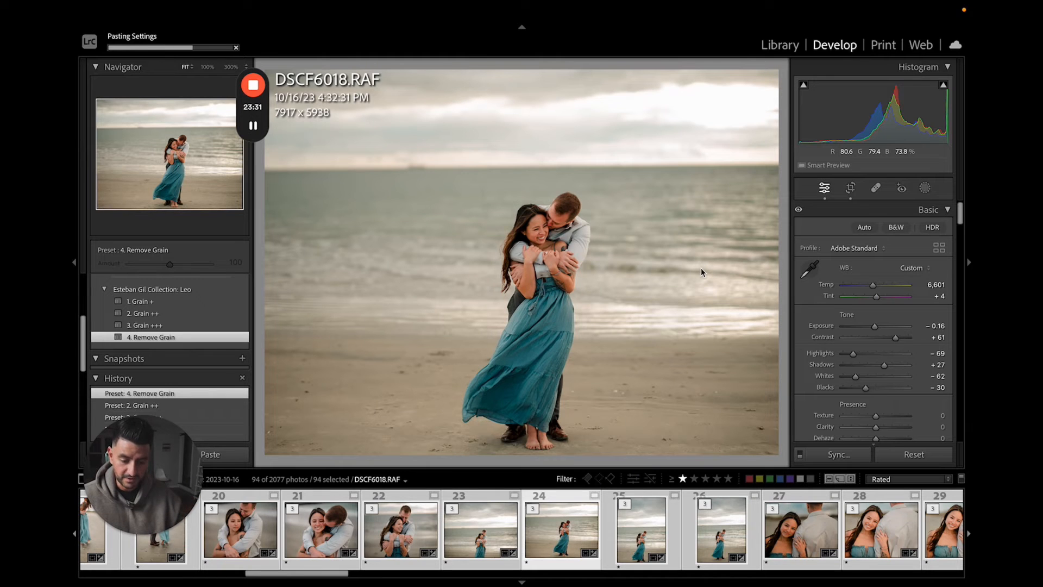
# Step: Check the grain close up on DSCF5966.RAF, the couple facing each other on the beach
pyautogui.hscroll(-2, 679, 532)
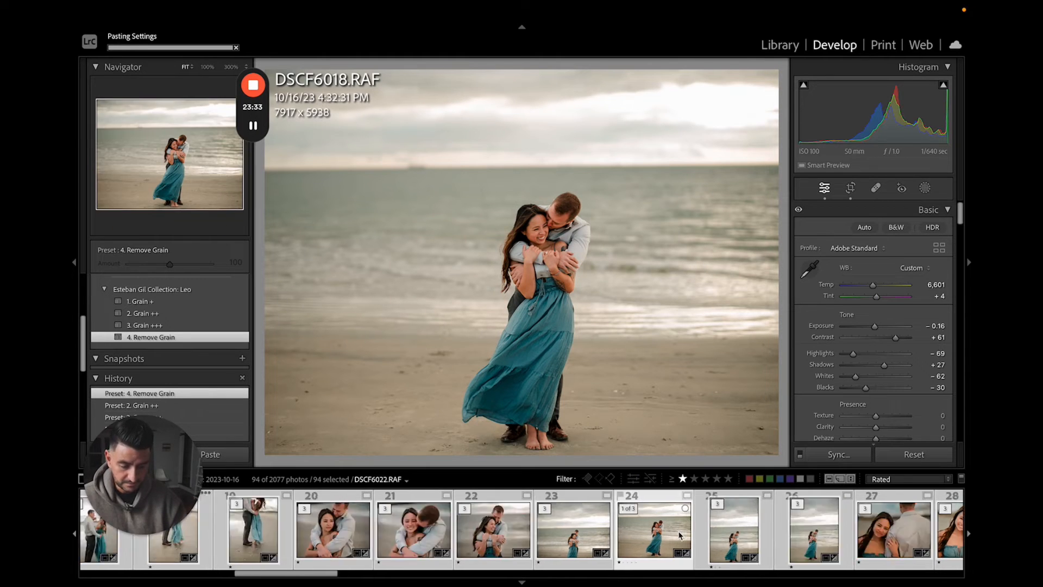
pyautogui.hscroll(-10, 679, 535)
pyautogui.click(623, 535)
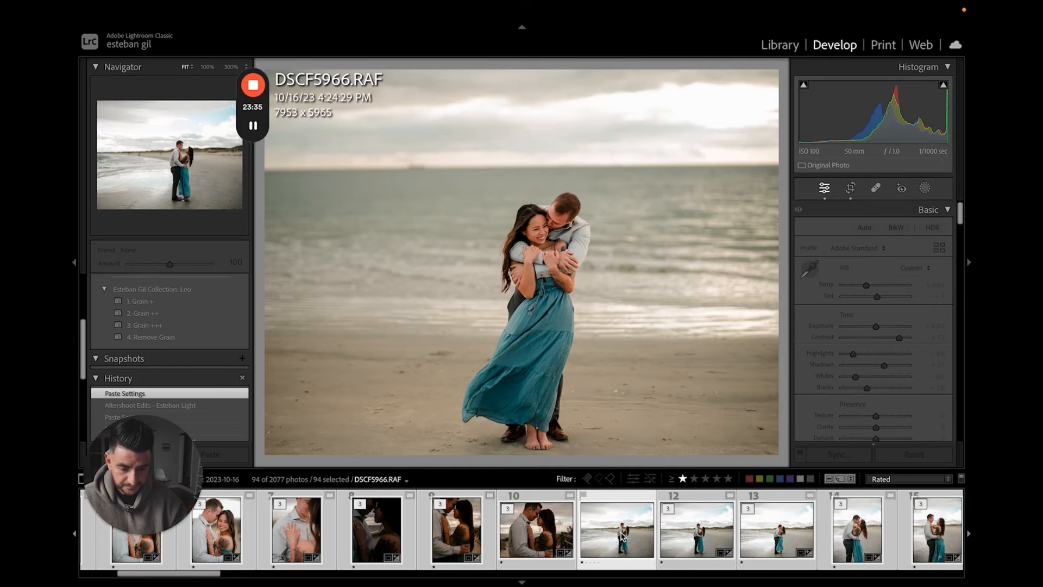
pyautogui.click(586, 241)
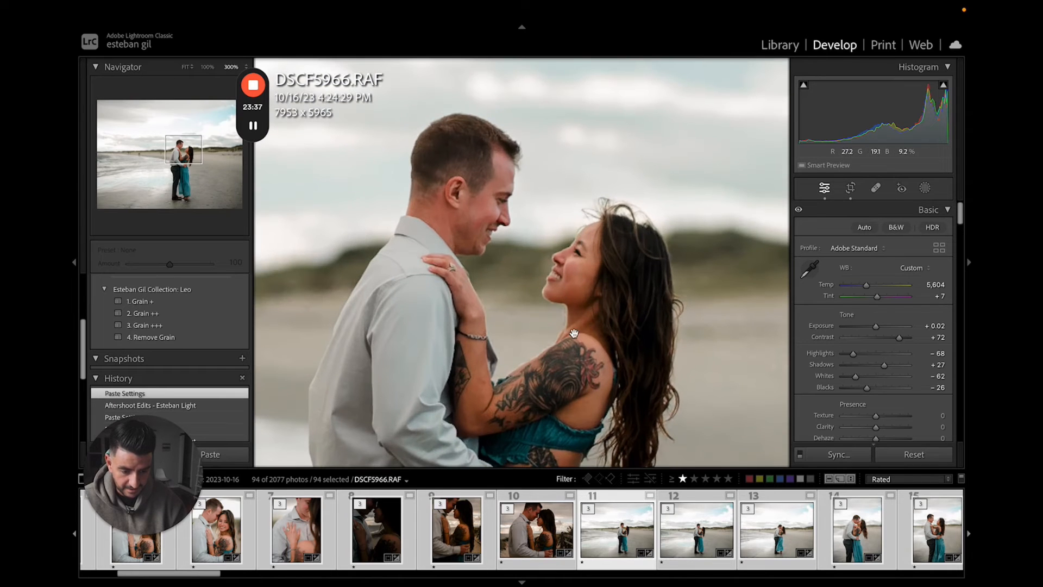
pyautogui.click(619, 378)
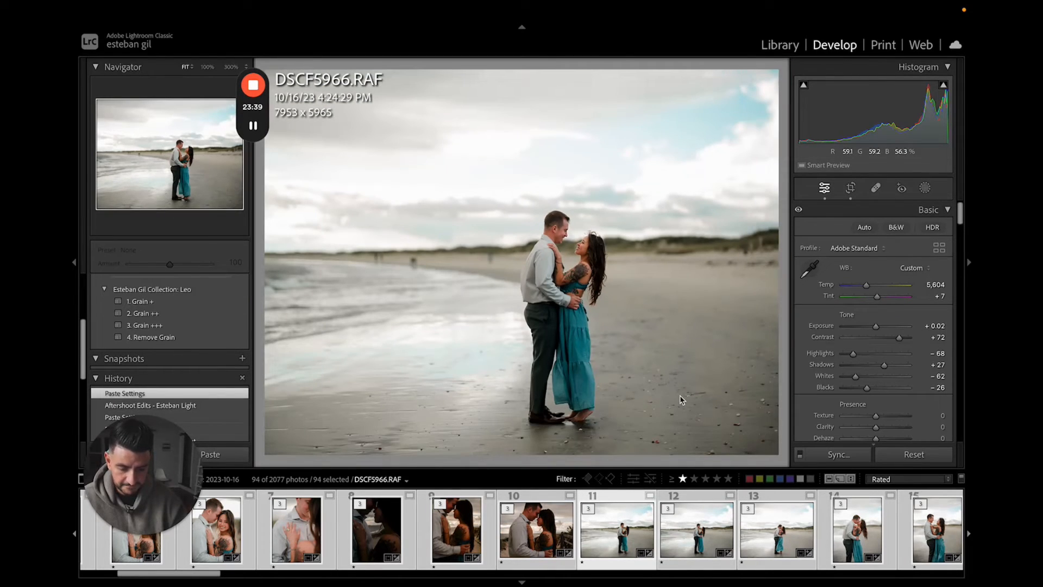
# Step: Raise the Exposure of DSCF5964.RAF to +3.07, and set DSCF5961.RAF to Exposure +2.81 and Temp 6,527
pyautogui.click(539, 537)
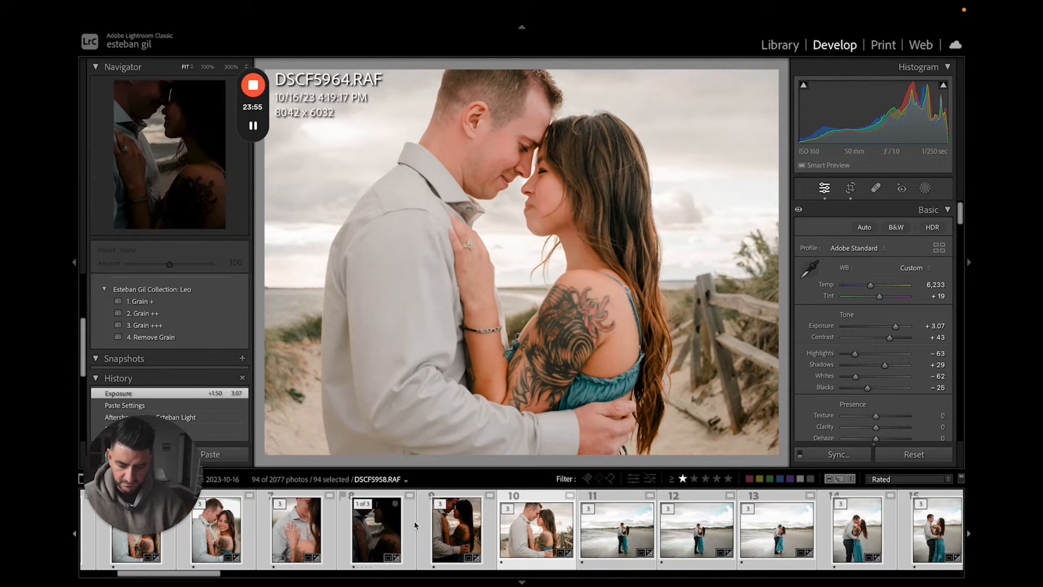
pyautogui.click(439, 525)
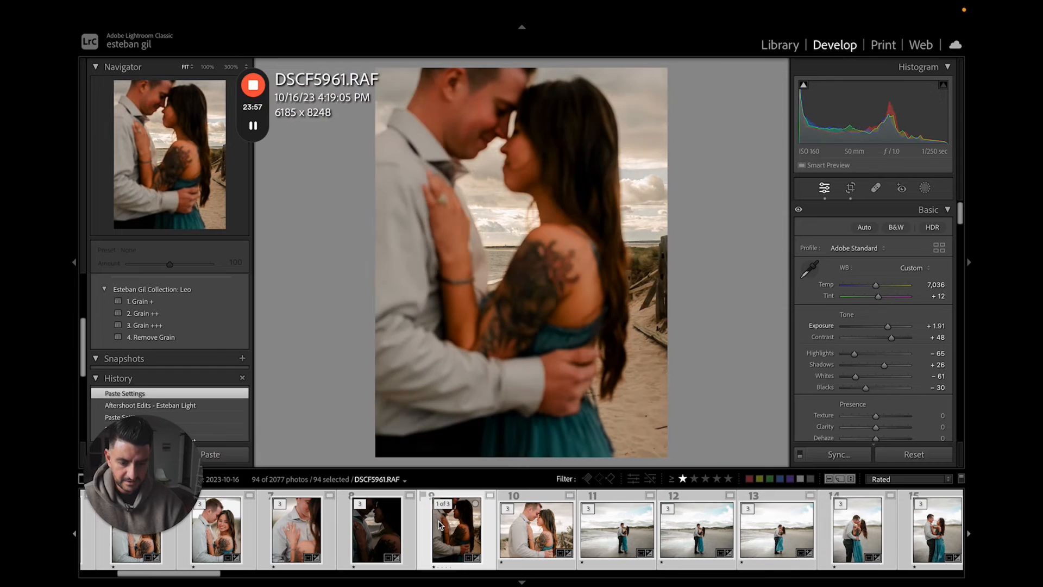
pyautogui.hotkey('shift', '=')
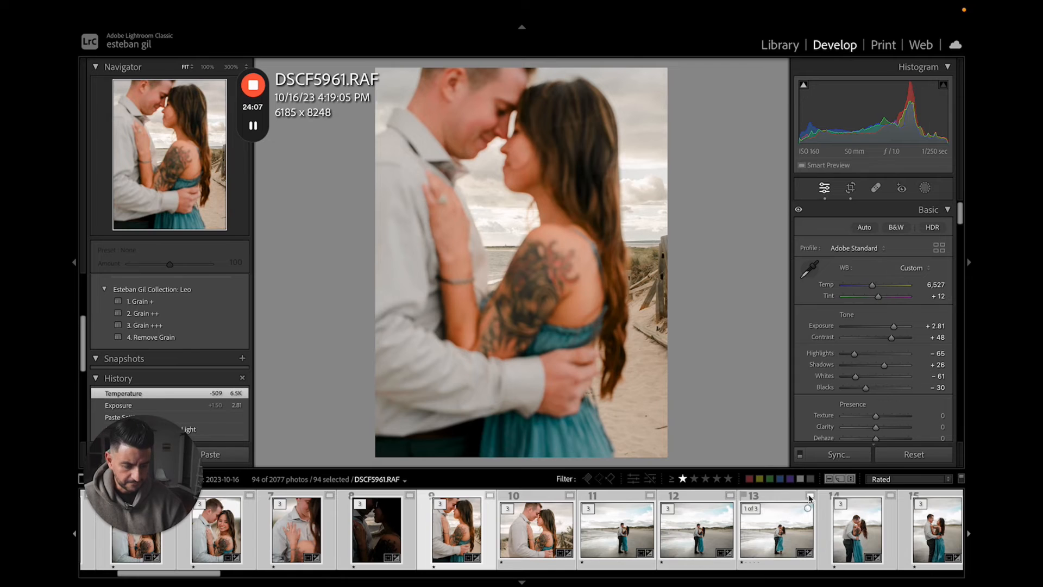
# Step: Set the Highlights of DSCF5970.RAF to -78
pyautogui.click(777, 529)
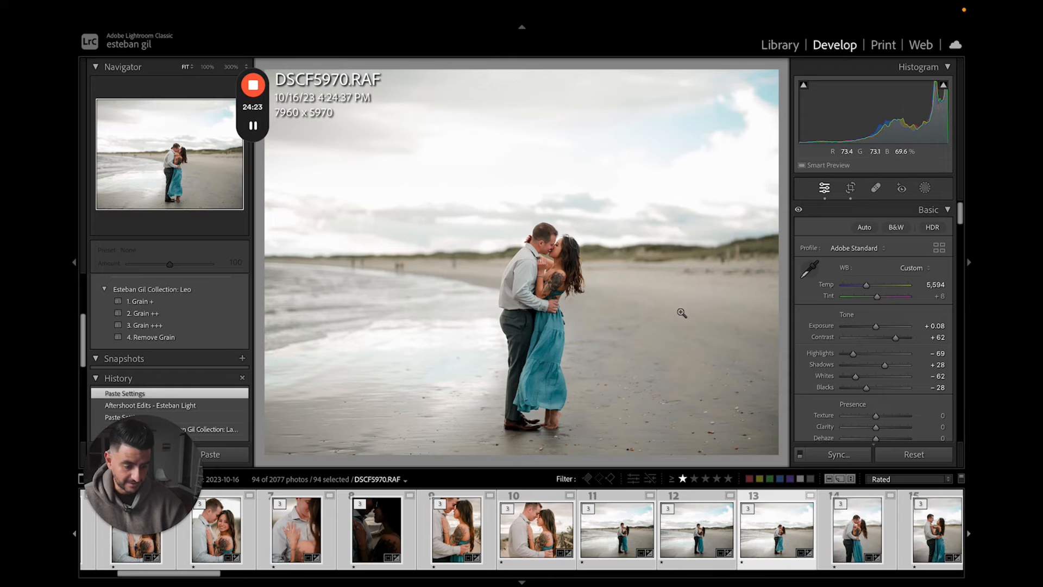
pyautogui.moveTo(846, 354); pyautogui.dragTo(849, 354)
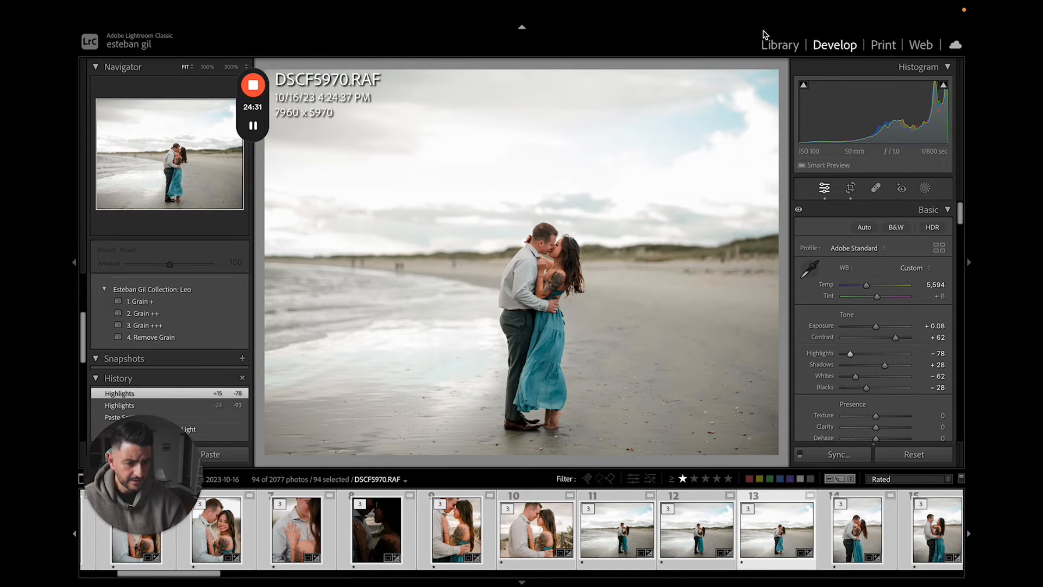
# Step: Show the filtered photos as a grid in the Library module
pyautogui.click(774, 45)
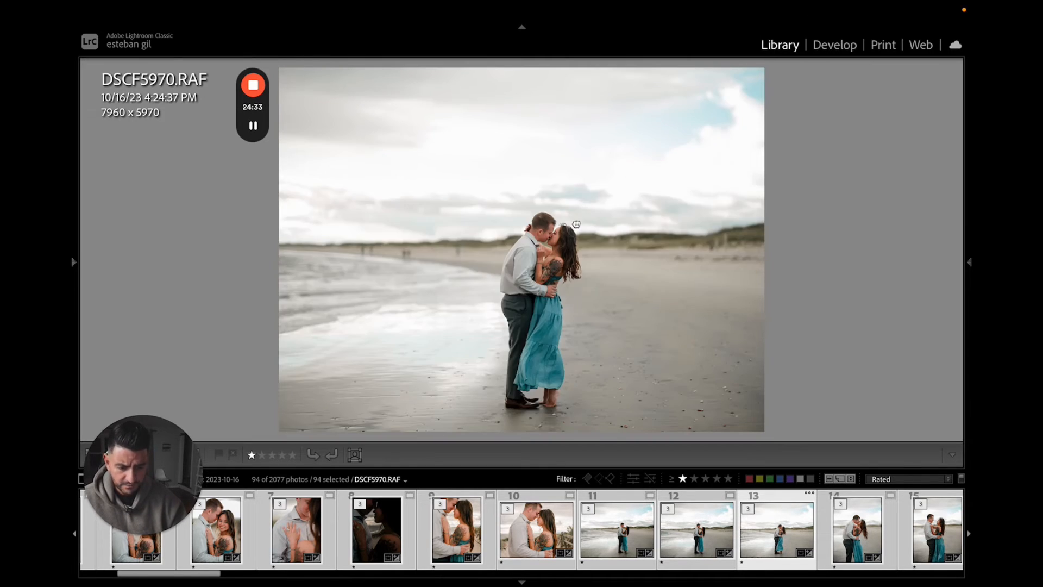
pyautogui.press('g')
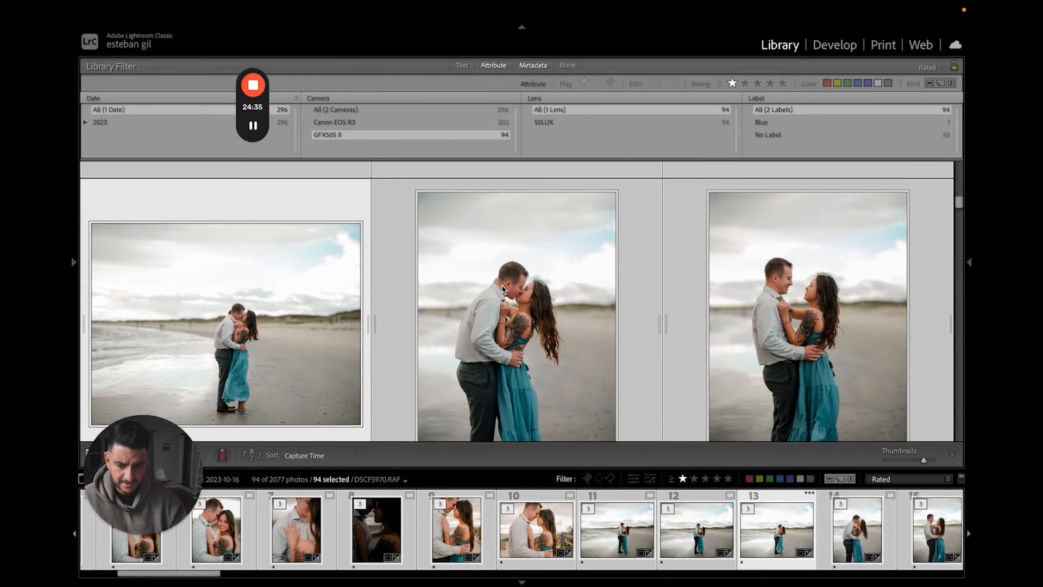
# Step: Include the photos from both cameras in the filter, select them all, and open the selection in the Develop module
pyautogui.click(375, 111)
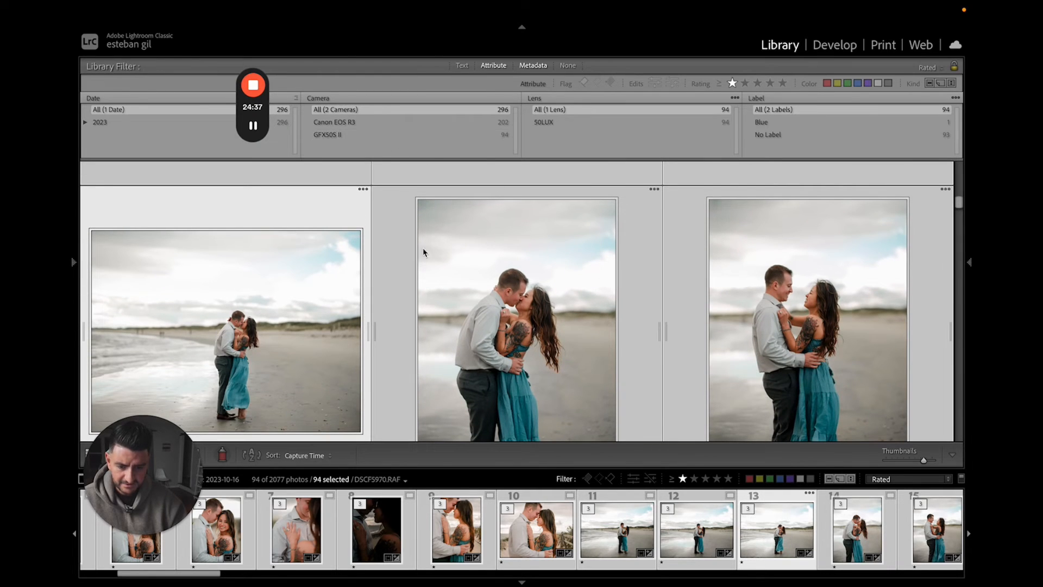
pyautogui.hotkey('ctrl', 'a')
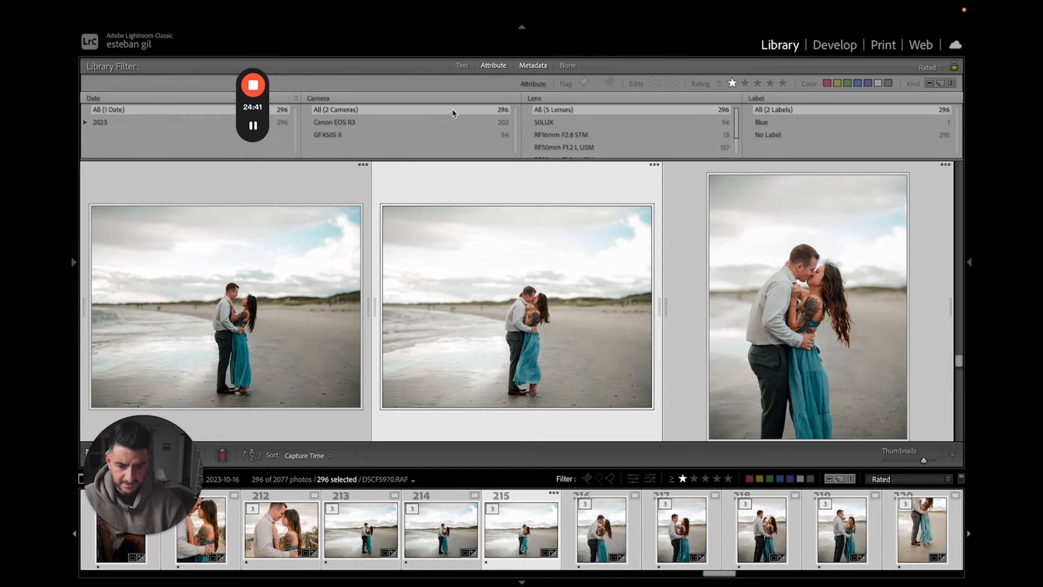
pyautogui.moveTo(74, 272)
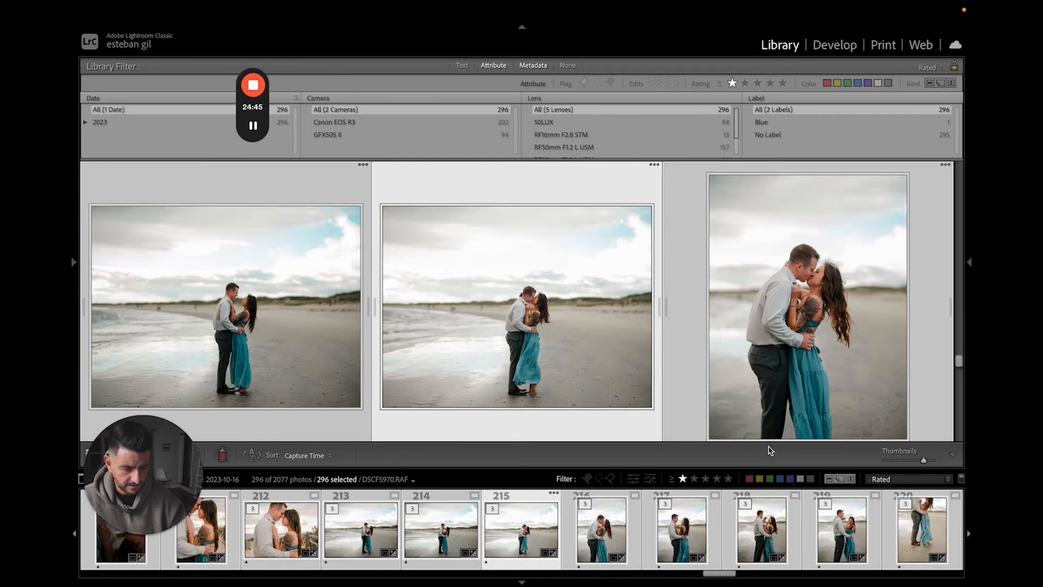
pyautogui.moveTo(971, 267)
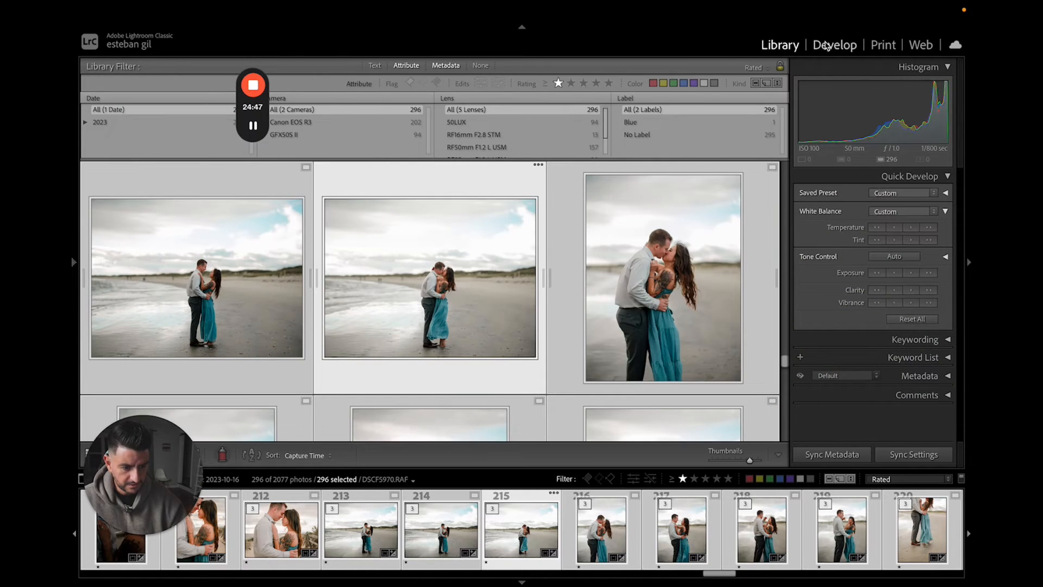
pyautogui.click(834, 44)
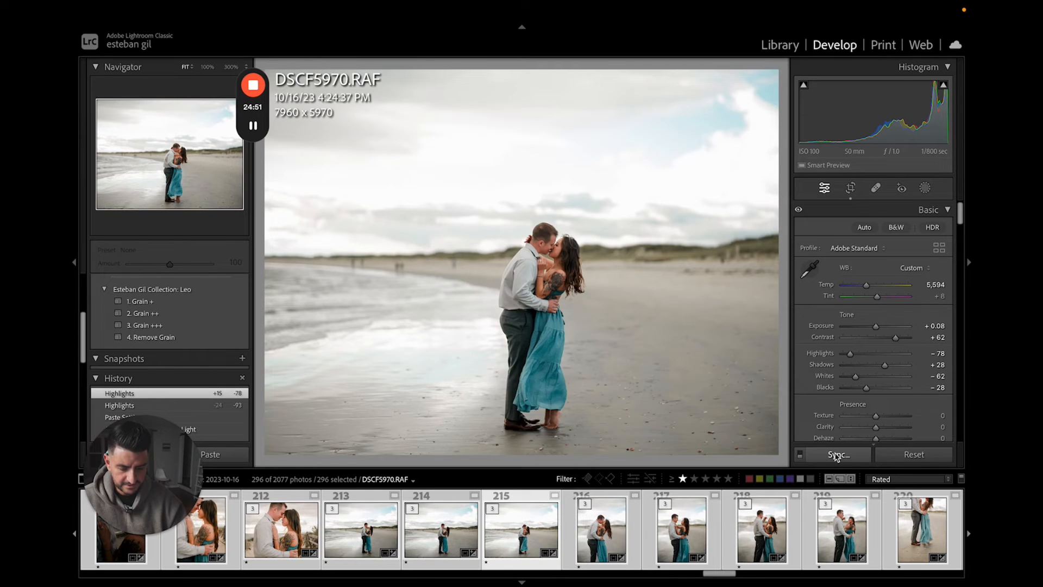
# Step: Check the Grain amount of DSCF5970.RAF and synchronize only its Grain setting to all selected photos
pyautogui.click(836, 456)
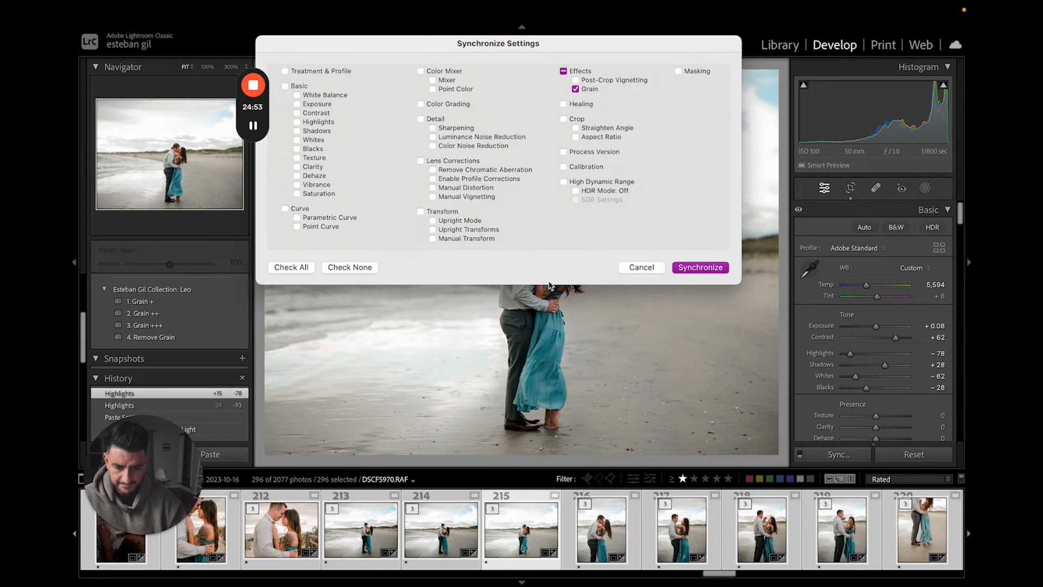
pyautogui.click(655, 268)
pyautogui.scroll(-15, 829, 351)
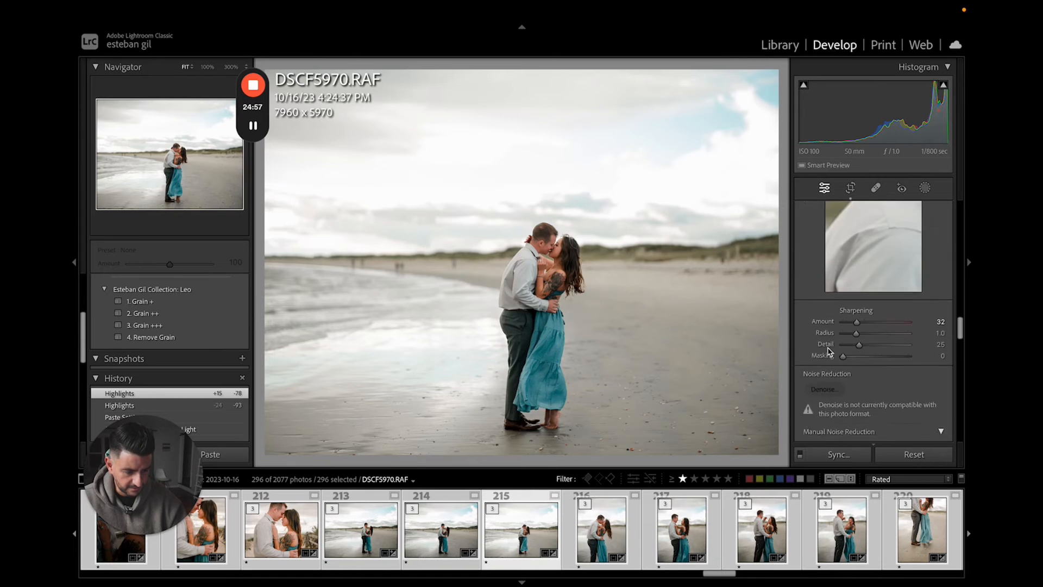
pyautogui.scroll(-10, 830, 351)
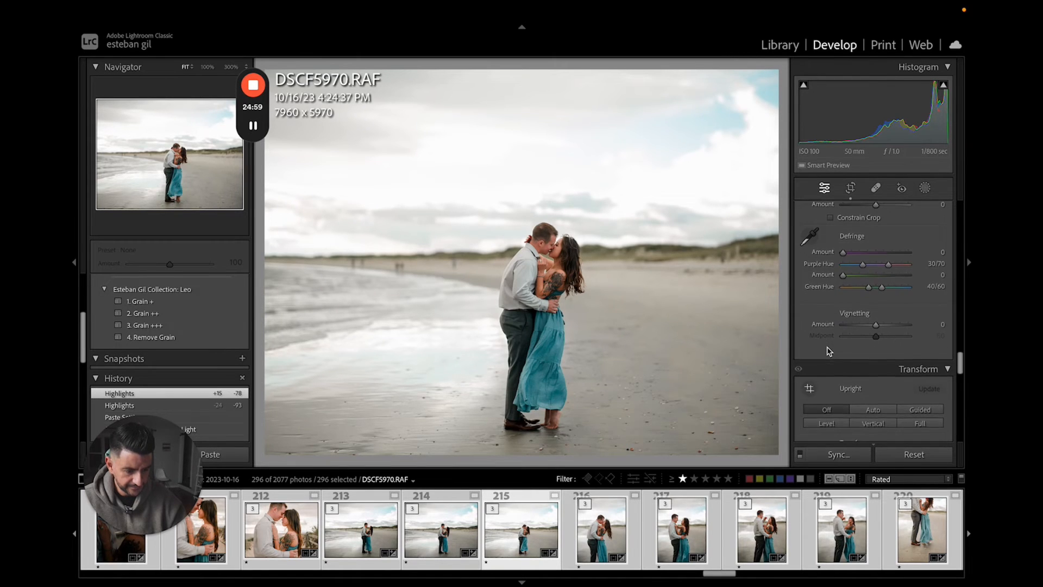
pyautogui.scroll(-10, 829, 352)
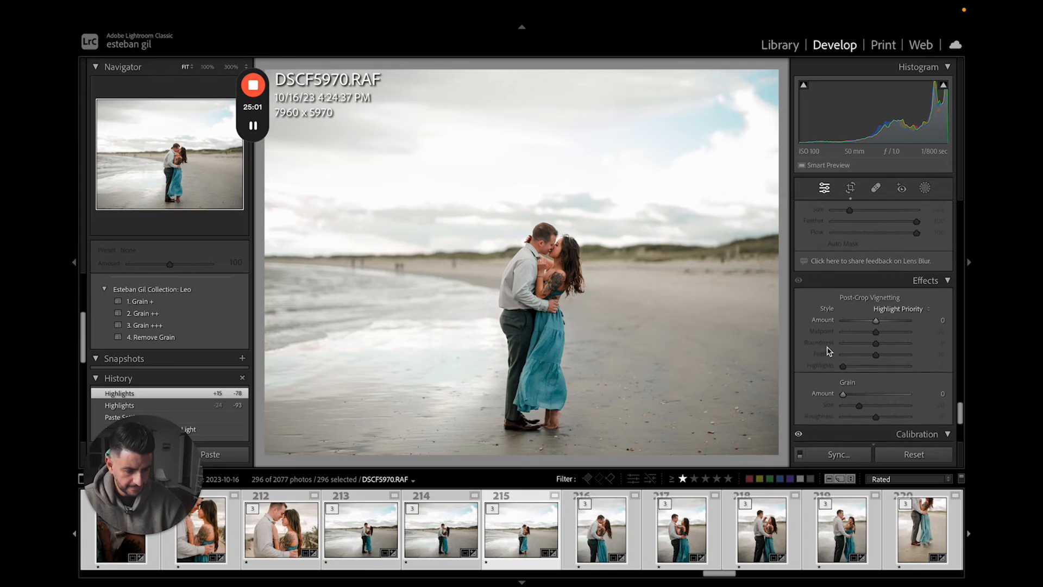
pyautogui.scroll(-3, 829, 351)
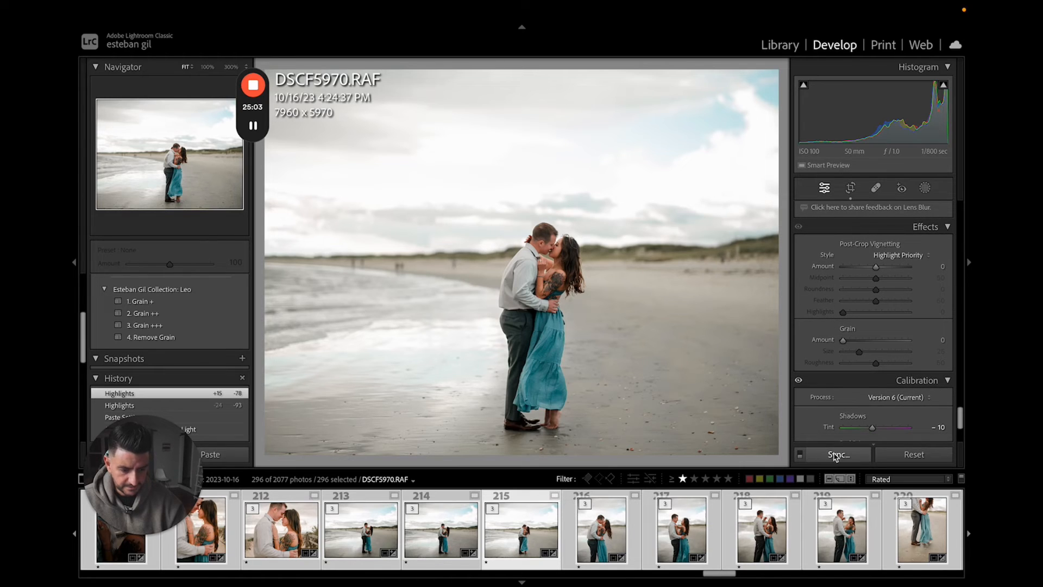
pyautogui.click(836, 455)
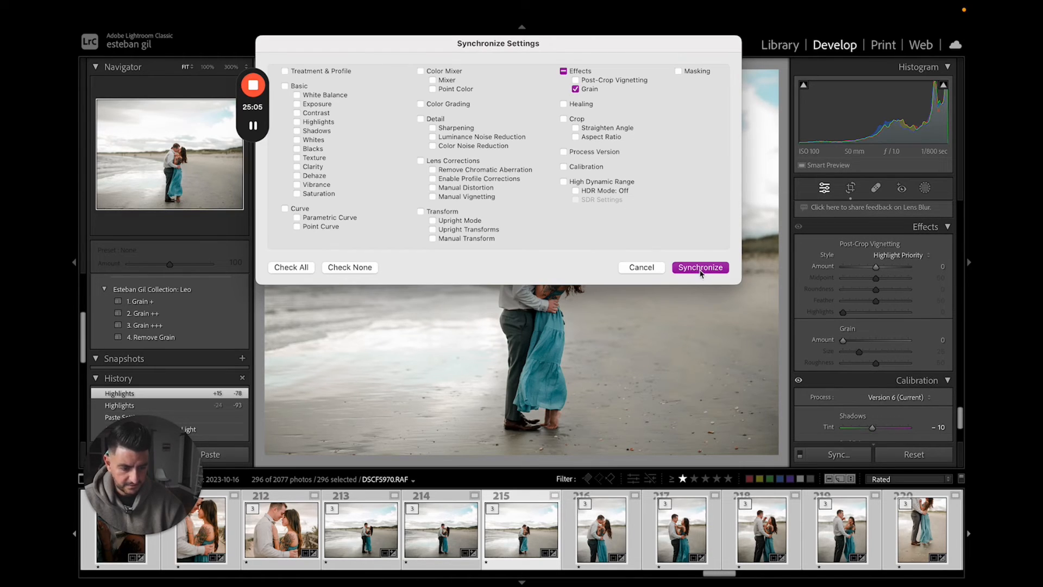
pyautogui.click(701, 268)
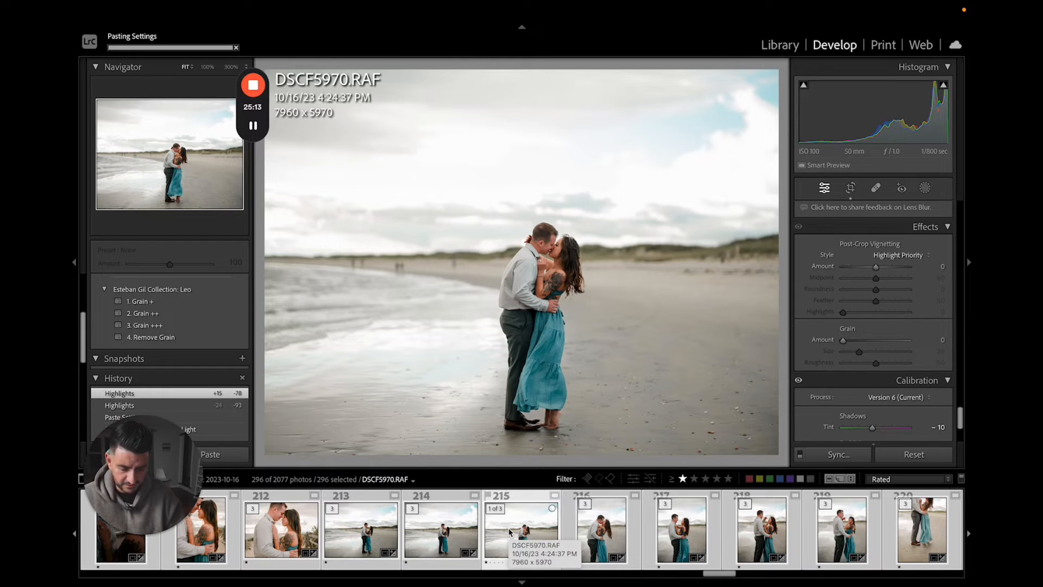
# Step: Review the edited photos one by one from DSCF5970.RAF through the beach, dune and close-up shots to DSCF6238.RAF
pyautogui.press('Right')
pyautogui.press('Right')
pyautogui.press('Right')
pyautogui.press('Right')
pyautogui.press('Right')
pyautogui.press('Right')
pyautogui.press('Right')
pyautogui.press('Right')
pyautogui.press('Right')
pyautogui.press('Right')
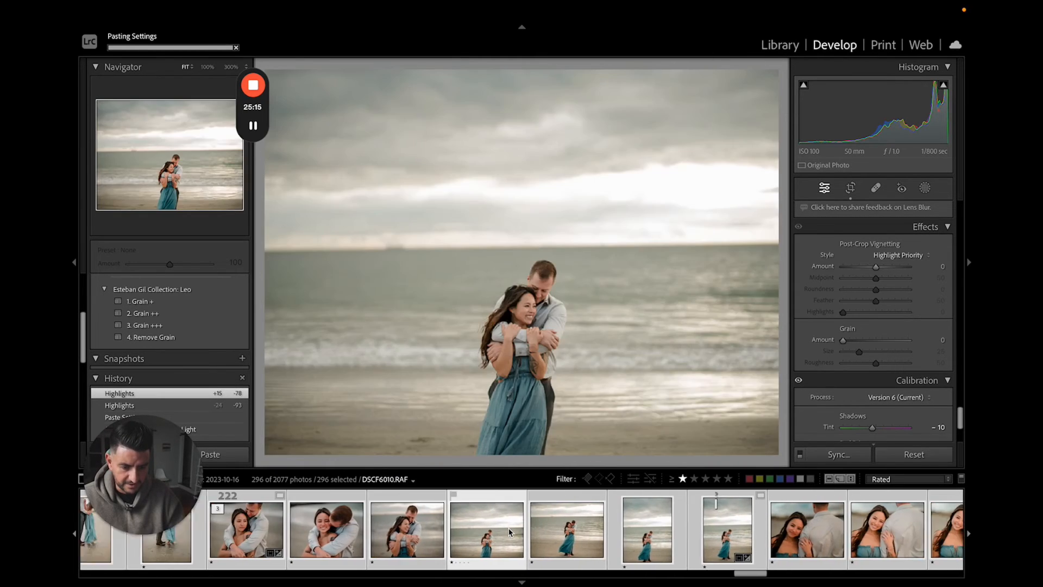
pyautogui.press('Right')
pyautogui.press('Right')
pyautogui.press('Right')
pyautogui.press('Right')
pyautogui.press('Right')
pyautogui.press('Right')
pyautogui.press('Right')
pyautogui.press('Right')
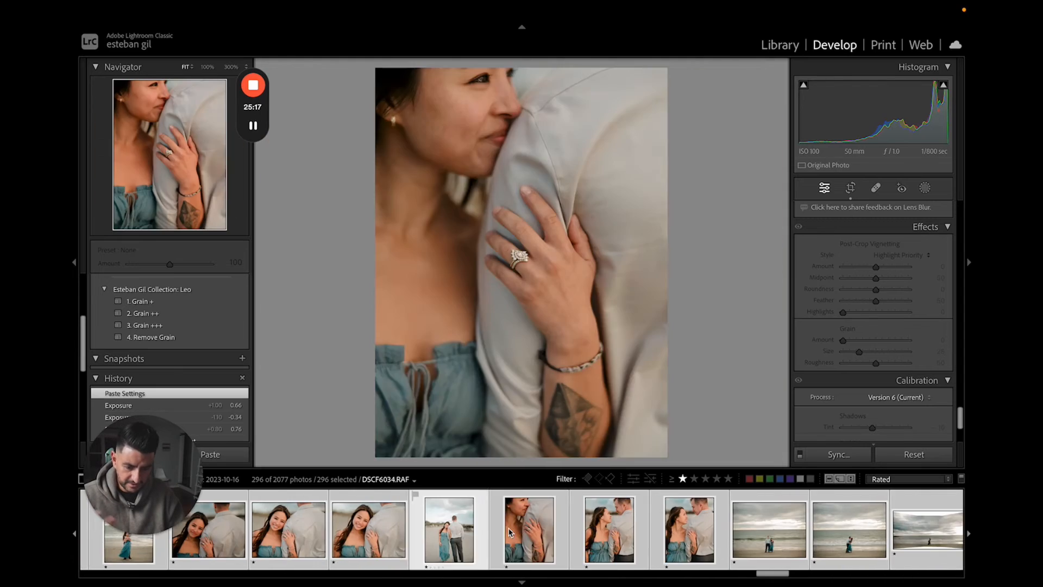
pyautogui.press('Right')
pyautogui.press('Right')
pyautogui.press('Right')
pyautogui.press('Right')
pyautogui.press('Right')
pyautogui.press('Right')
pyautogui.press('Right')
pyautogui.press('Right')
pyautogui.press('Right')
pyautogui.press('Right')
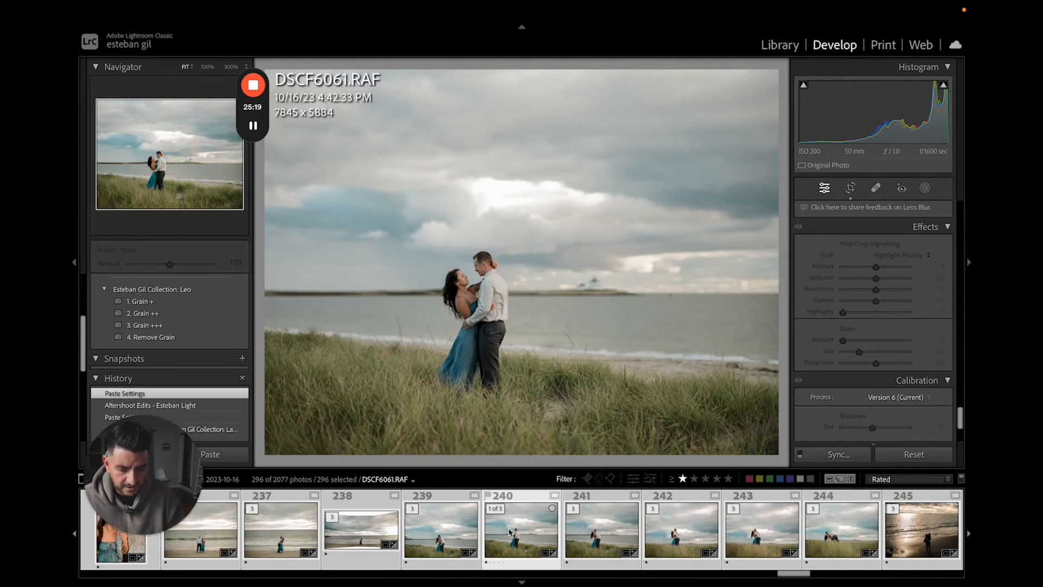
pyautogui.press('Right')
pyautogui.press('Right')
pyautogui.press('Right')
pyautogui.press('Right')
pyautogui.press('Right')
pyautogui.press('Right')
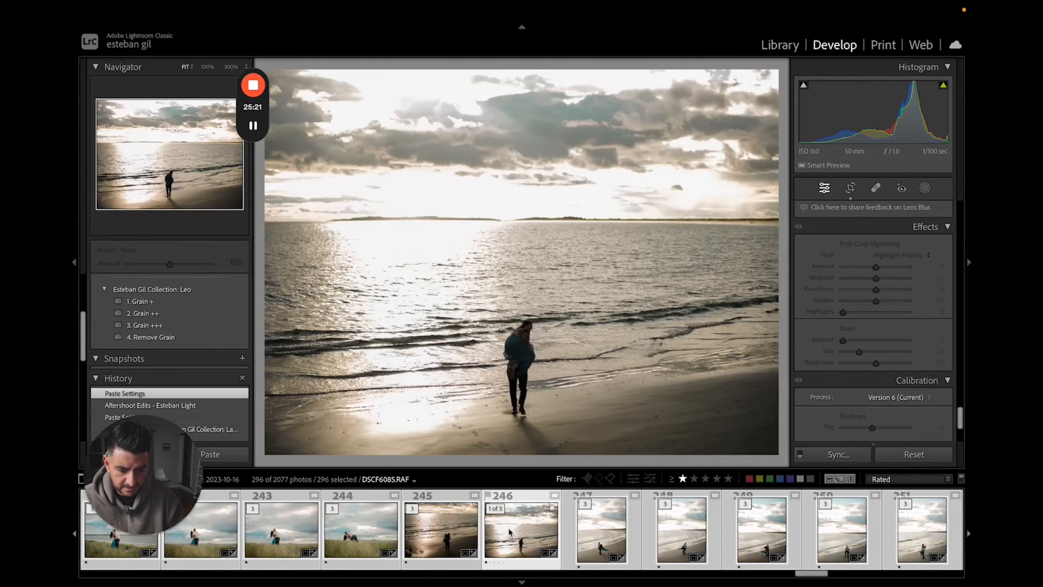
pyautogui.press('Right')
pyautogui.press('Right')
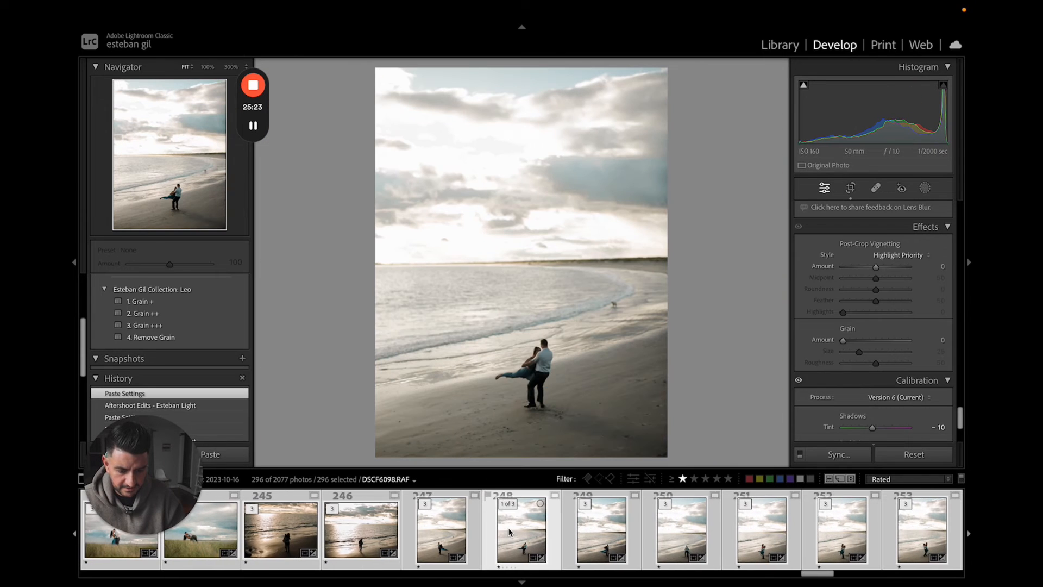
pyautogui.press('Right')
pyautogui.press('Right')
pyautogui.press('Right')
pyautogui.press('Right')
pyautogui.press('Right')
pyautogui.press('Right')
pyautogui.press('Right')
pyautogui.press('Right')
pyautogui.press('Right')
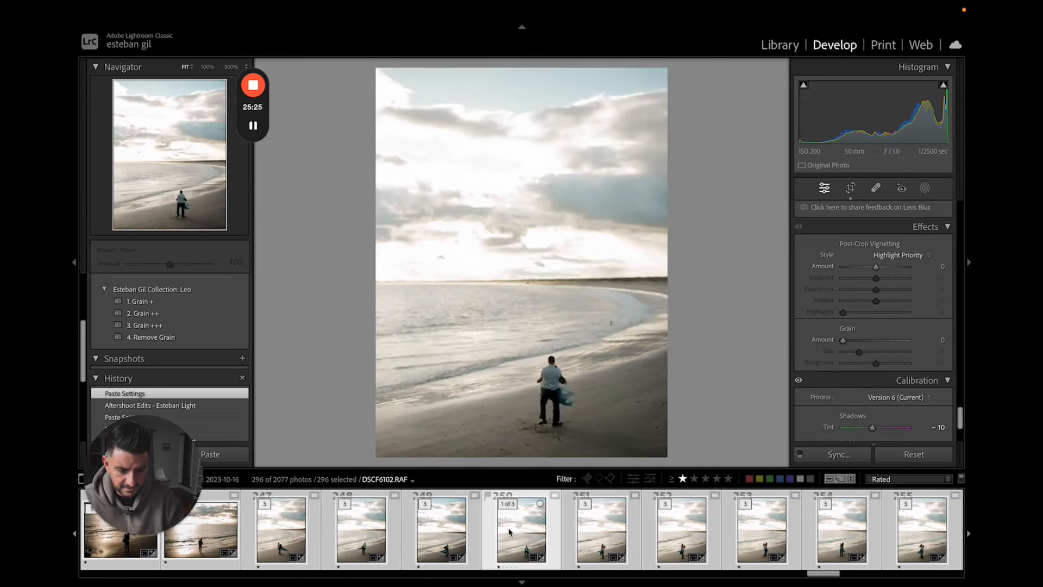
pyautogui.press('Right')
pyautogui.press('Right')
pyautogui.press('Right')
pyautogui.press('Right')
pyautogui.press('Right')
pyautogui.press('Right')
pyautogui.press('Right')
pyautogui.press('Right')
pyautogui.press('Right')
pyautogui.press('Right')
pyautogui.press('Right')
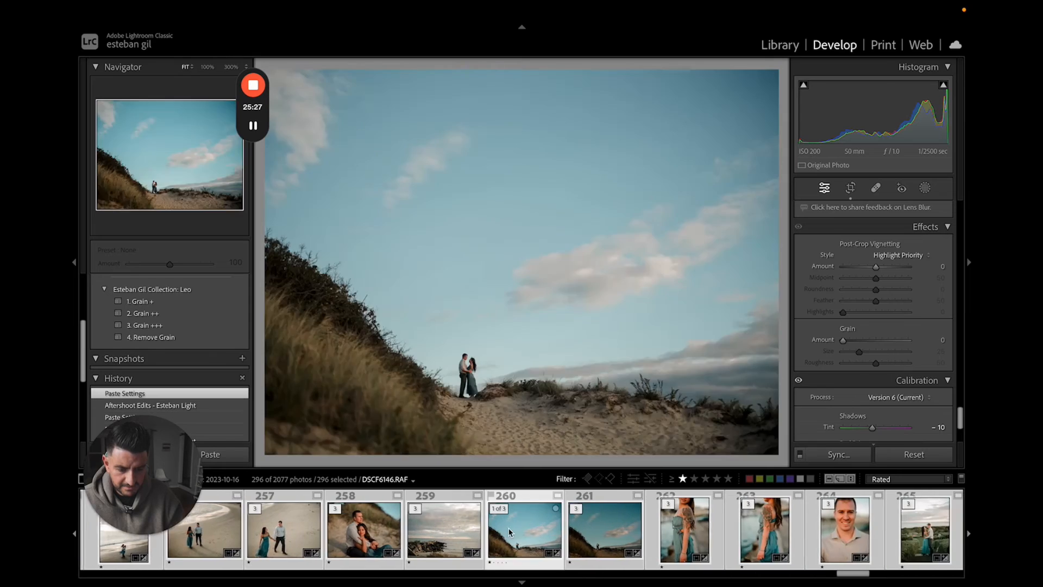
pyautogui.press('Right')
pyautogui.press('Right')
pyautogui.press('Right')
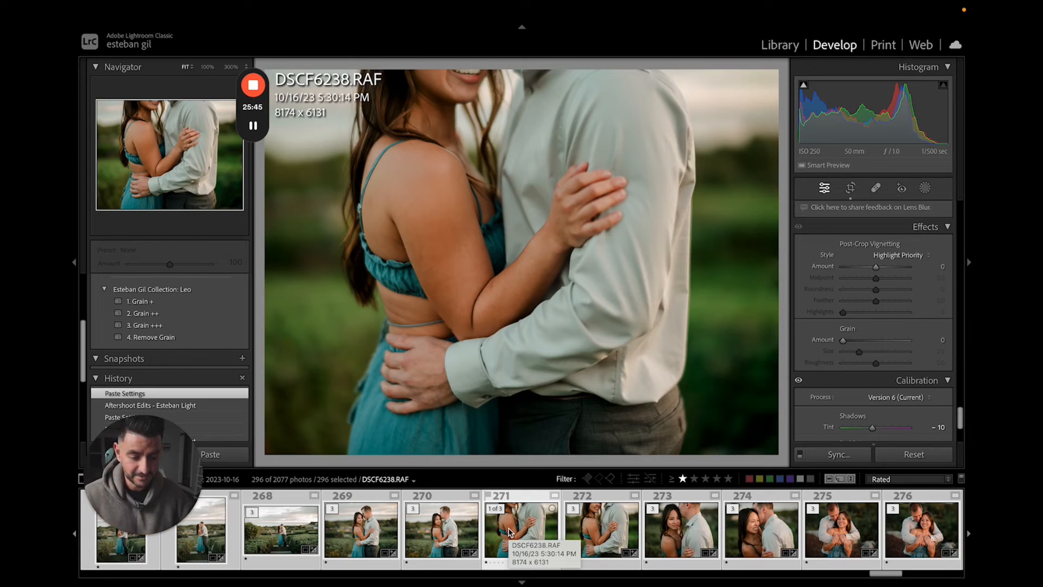
# Step: Filter the catalog to the green-labelled photos and quit Lightroom Classic, skipping the catalog backup this time
pyautogui.click(770, 479)
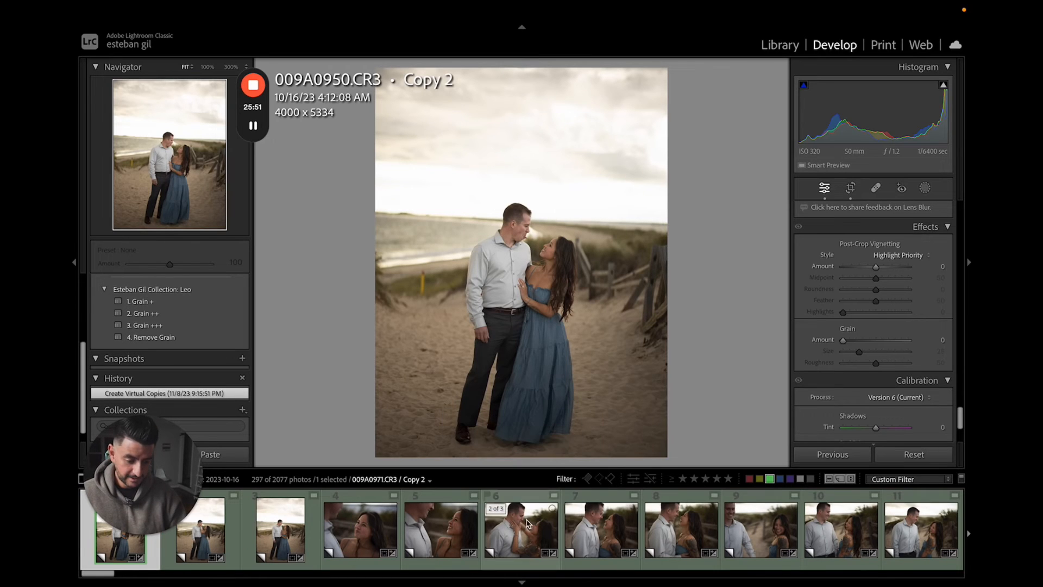
pyautogui.moveTo(210, 12)
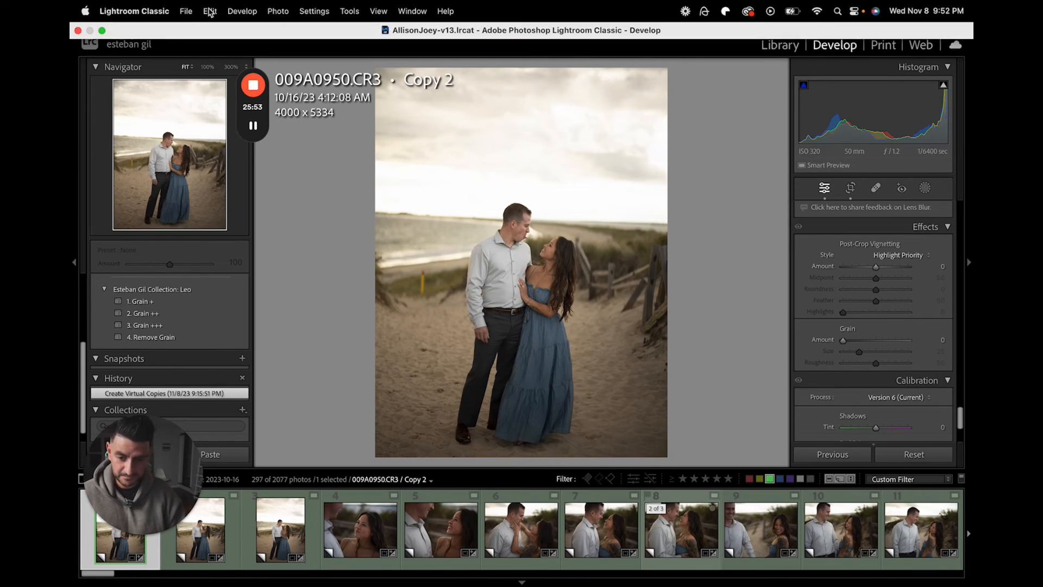
pyautogui.click(160, 12)
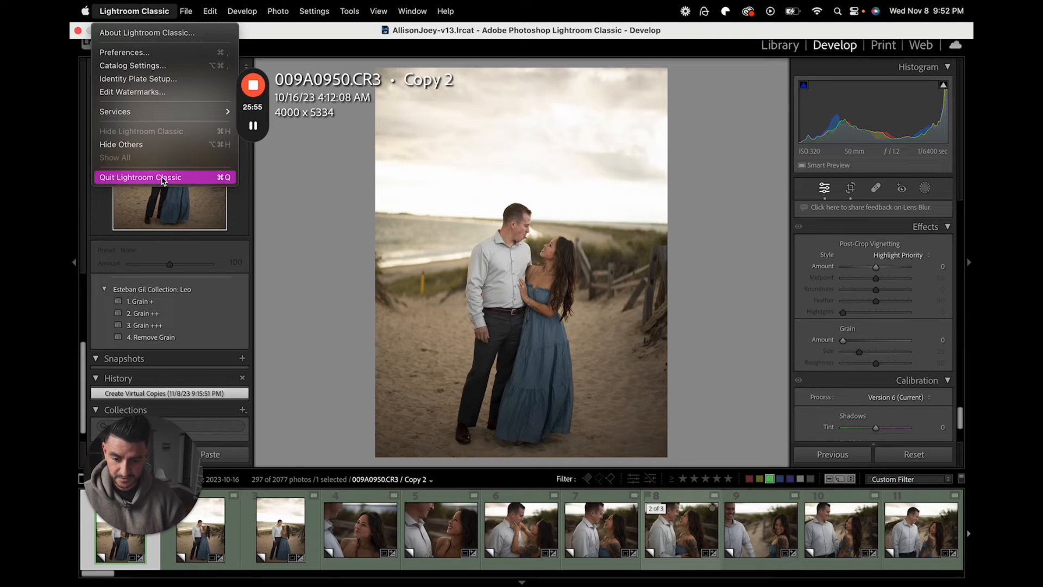
pyautogui.click(161, 178)
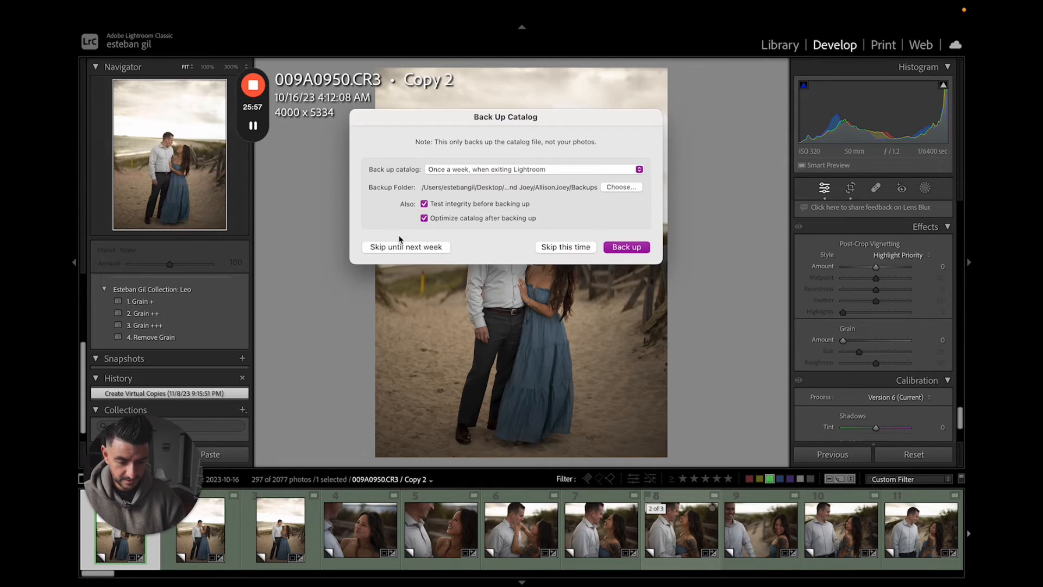
pyautogui.click(563, 248)
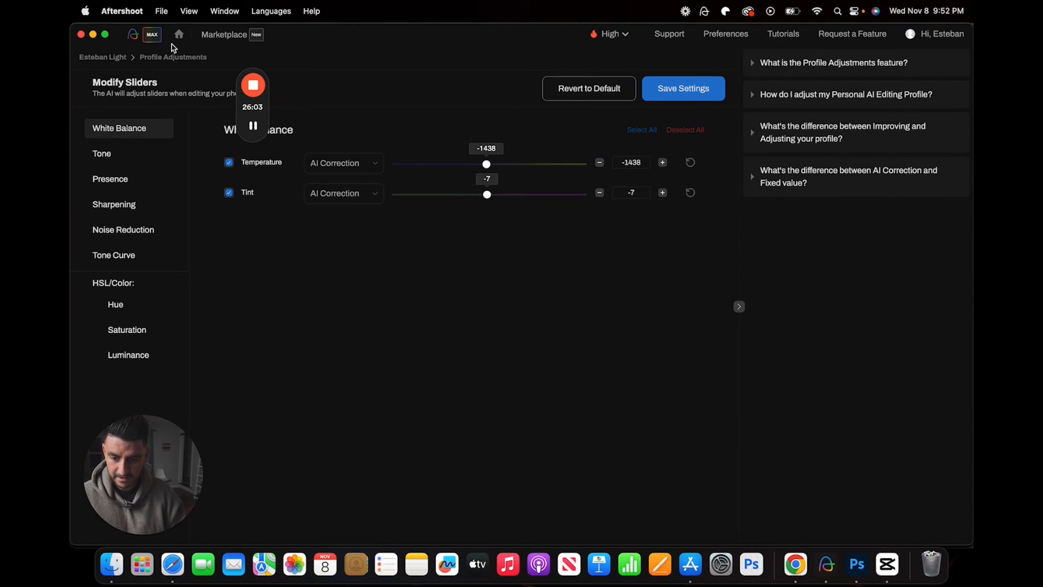
# Step: Create a new Aftershoot editing album from the first catalog in the recent list
pyautogui.click(179, 35)
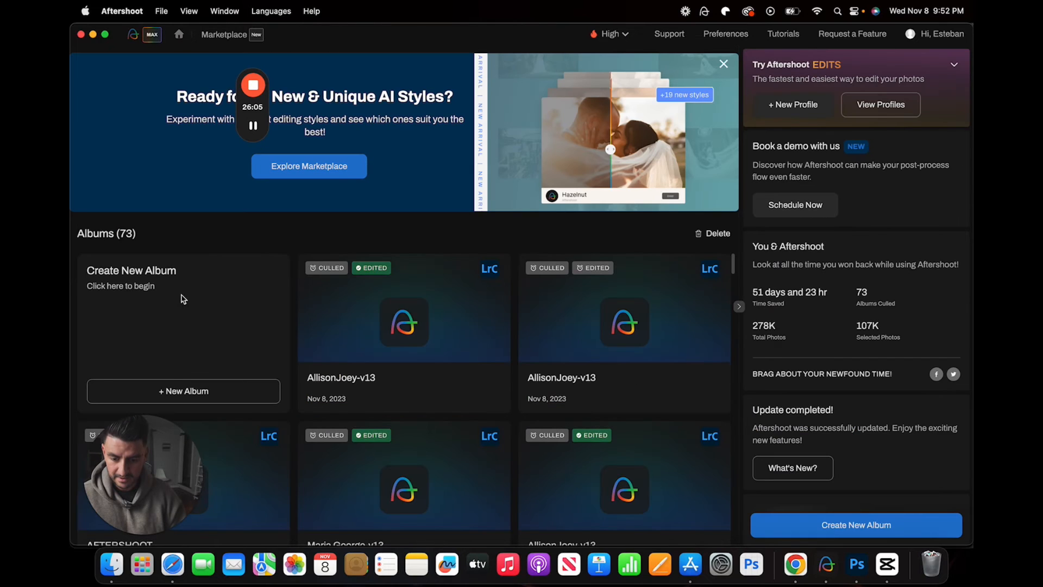
pyautogui.click(183, 391)
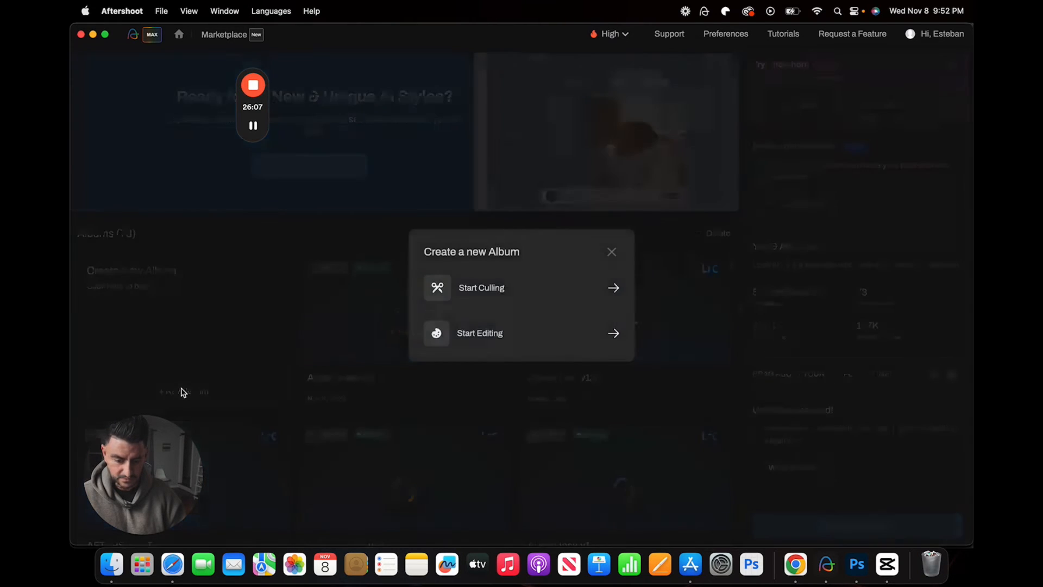
pyautogui.click(488, 335)
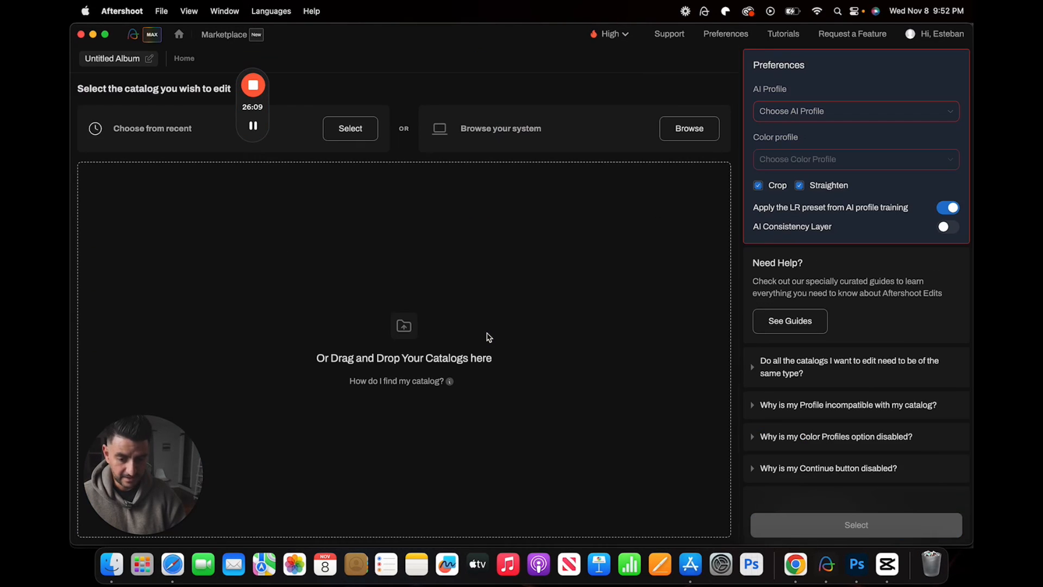
pyautogui.click(345, 131)
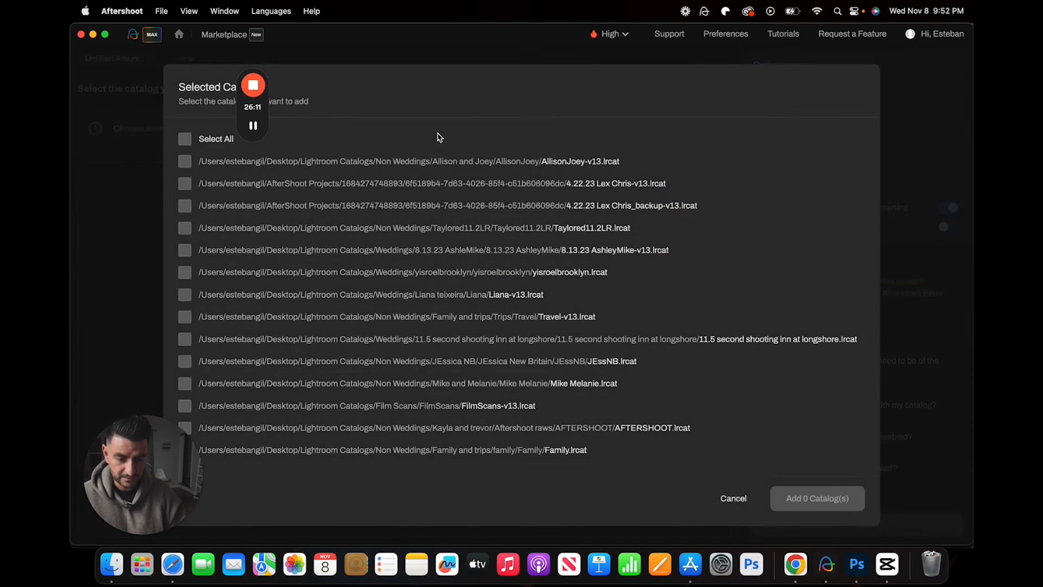
pyautogui.click(185, 162)
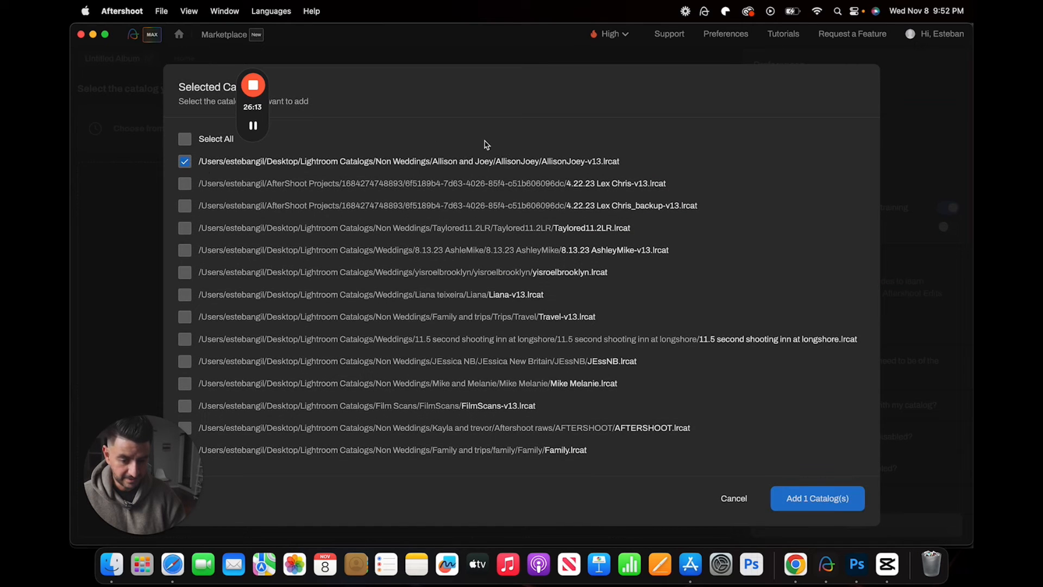
pyautogui.click(788, 508)
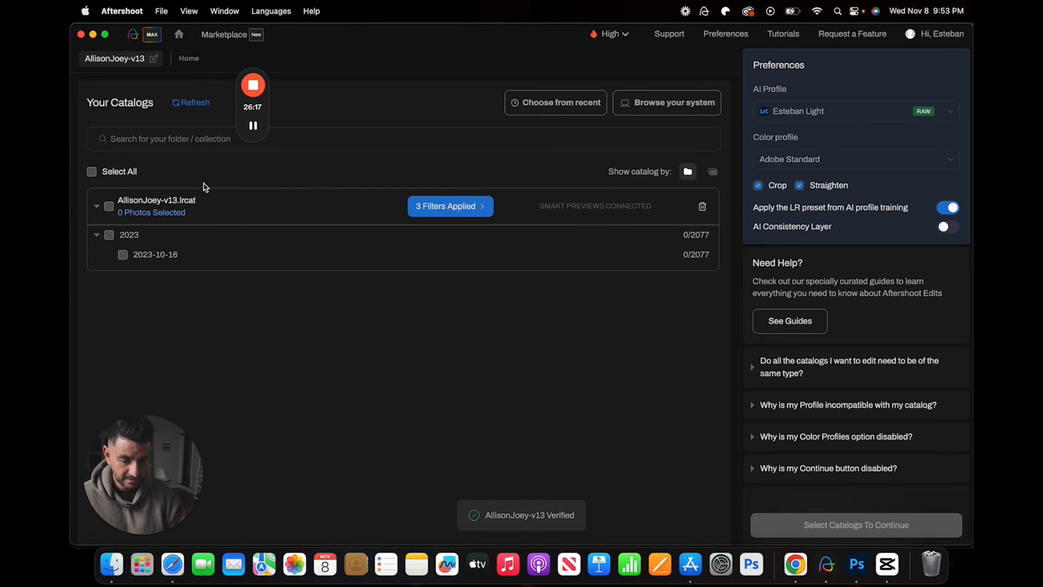
# Step: Select the whole catalog and change its filters to only green-labelled images, removing the 1-star requirement
pyautogui.click(108, 208)
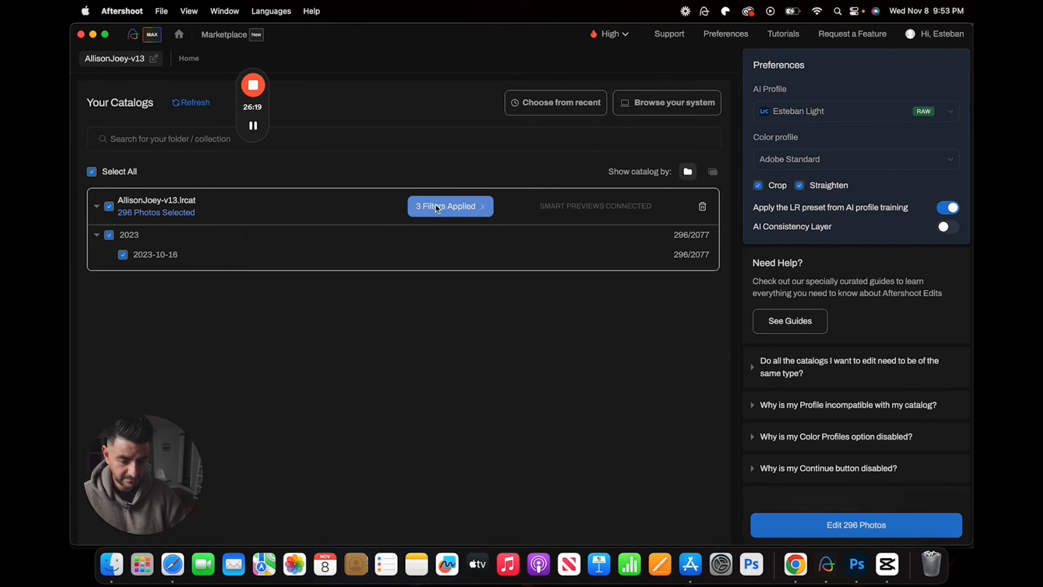
pyautogui.click(457, 210)
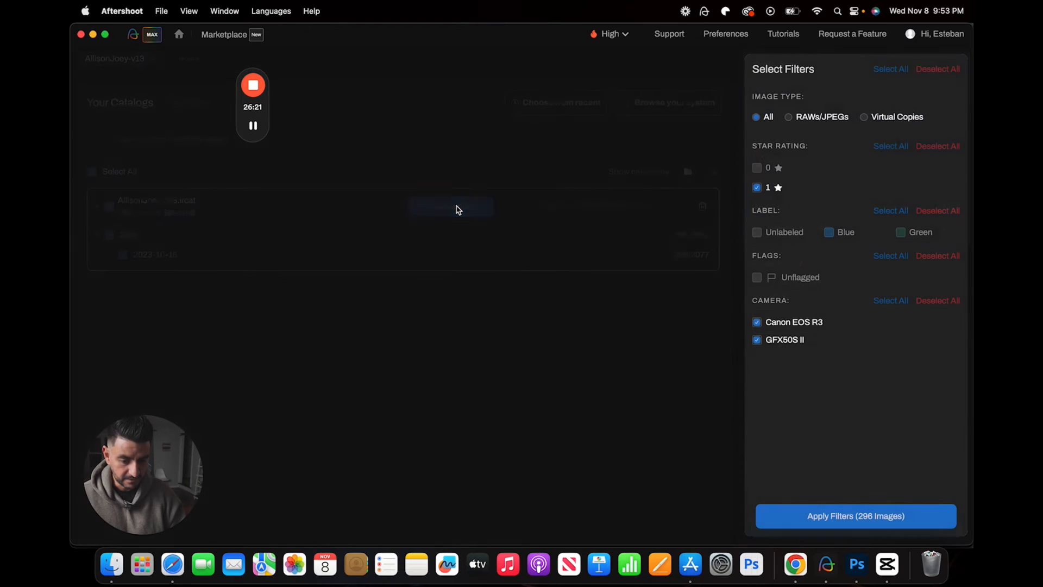
pyautogui.click(900, 233)
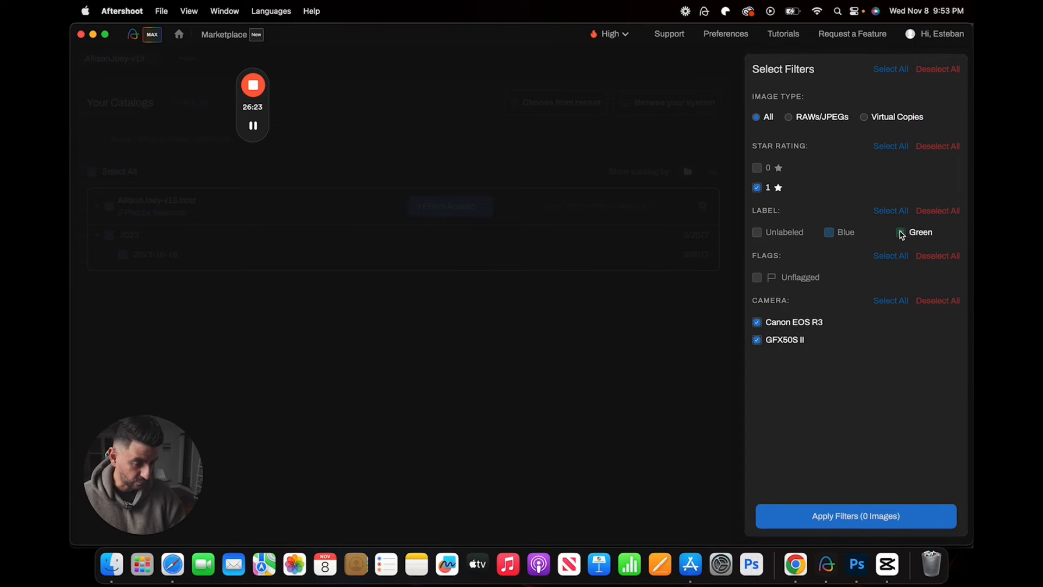
pyautogui.click(757, 189)
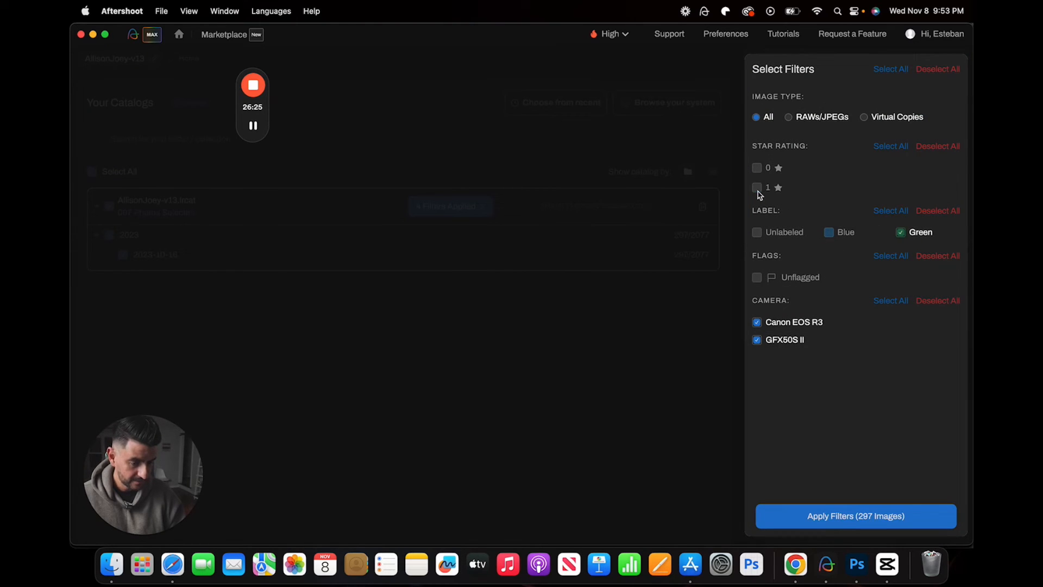
pyautogui.click(850, 515)
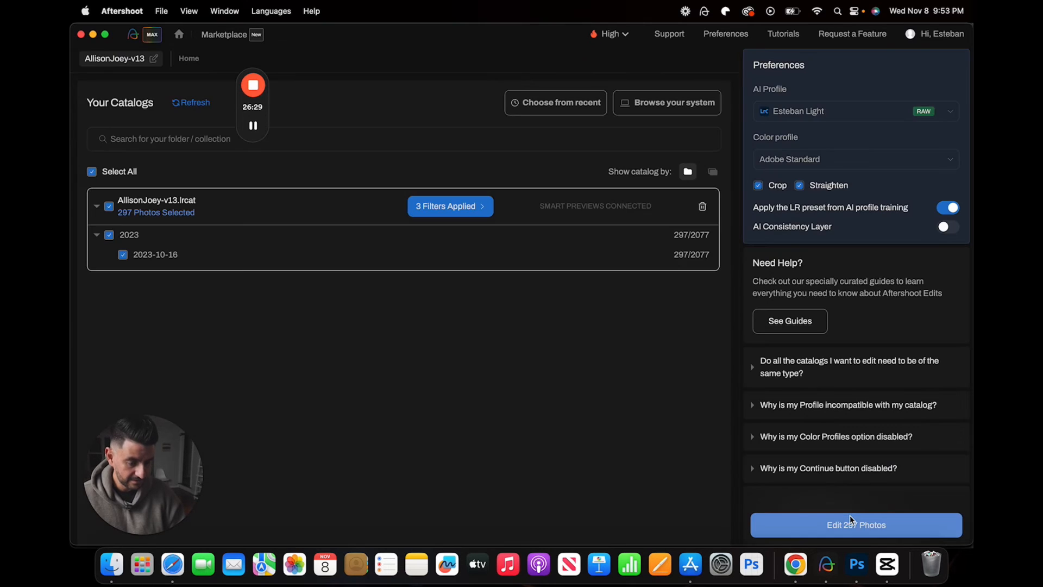
# Step: Choose the Landon collection AI profile and start editing the filtered photos
pyautogui.click(803, 113)
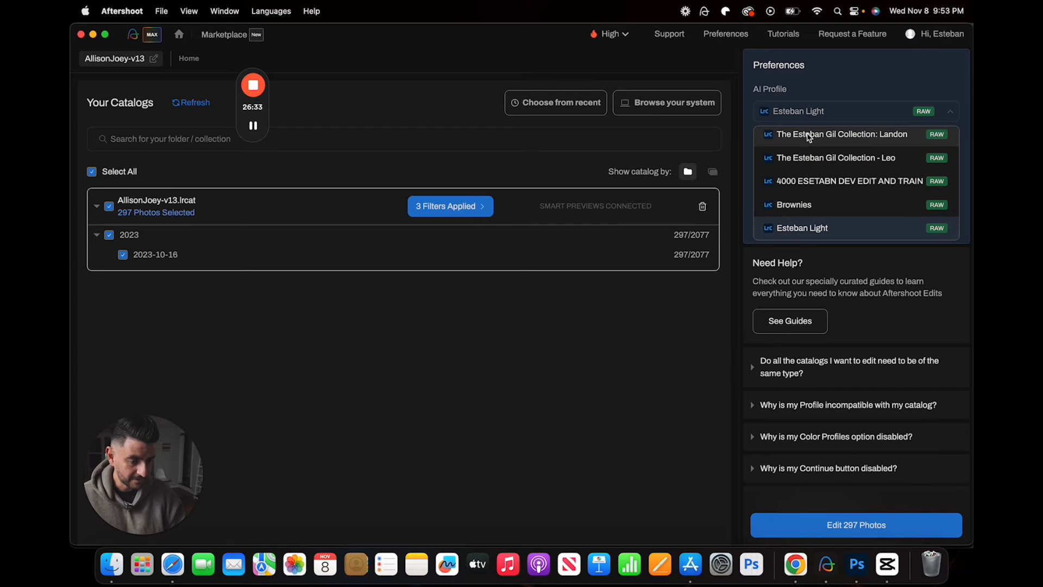
pyautogui.click(809, 136)
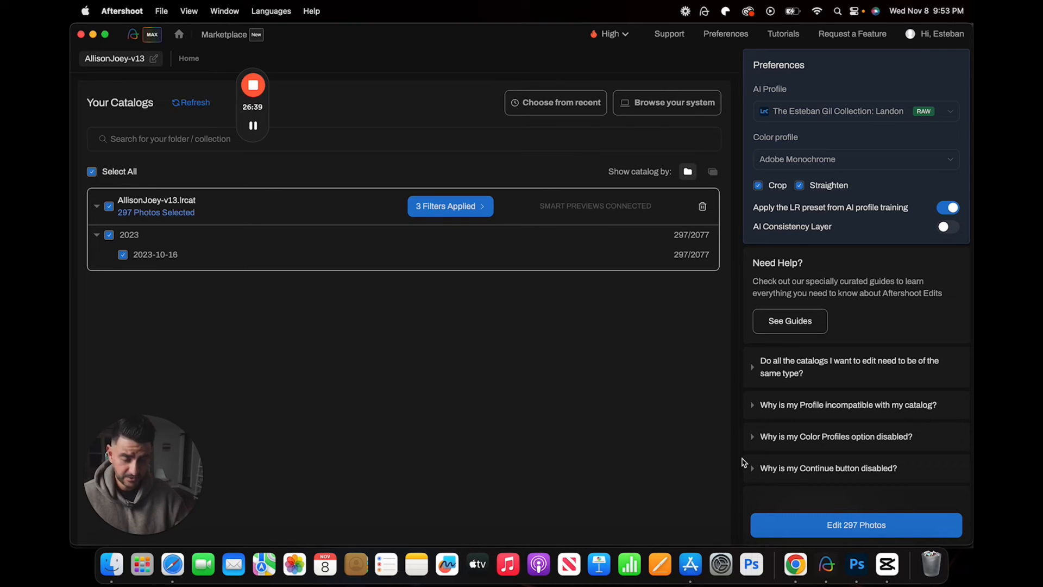
pyautogui.click(854, 529)
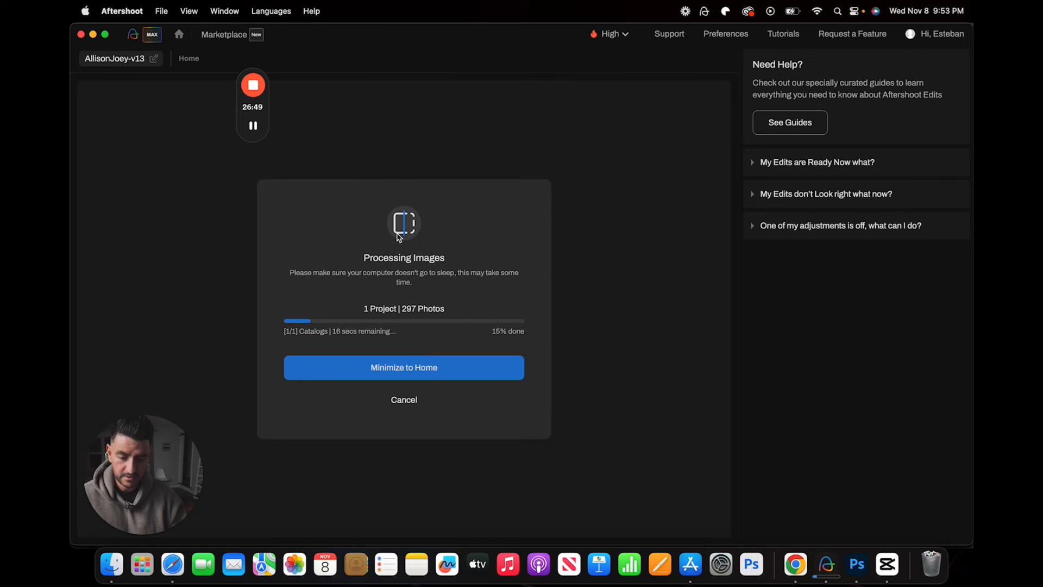
pyautogui.moveTo(255, 133)
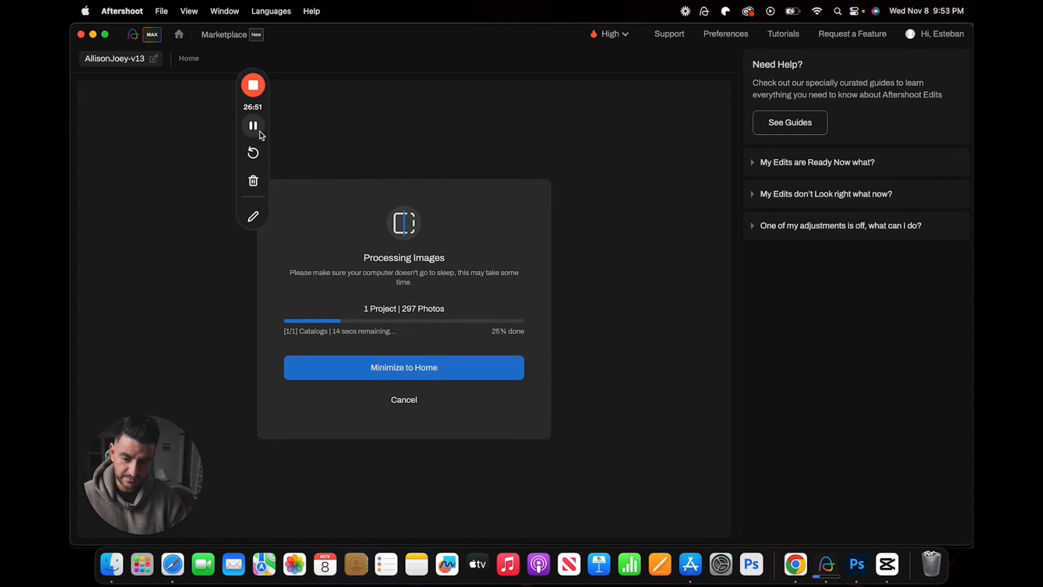
pyautogui.click(253, 127)
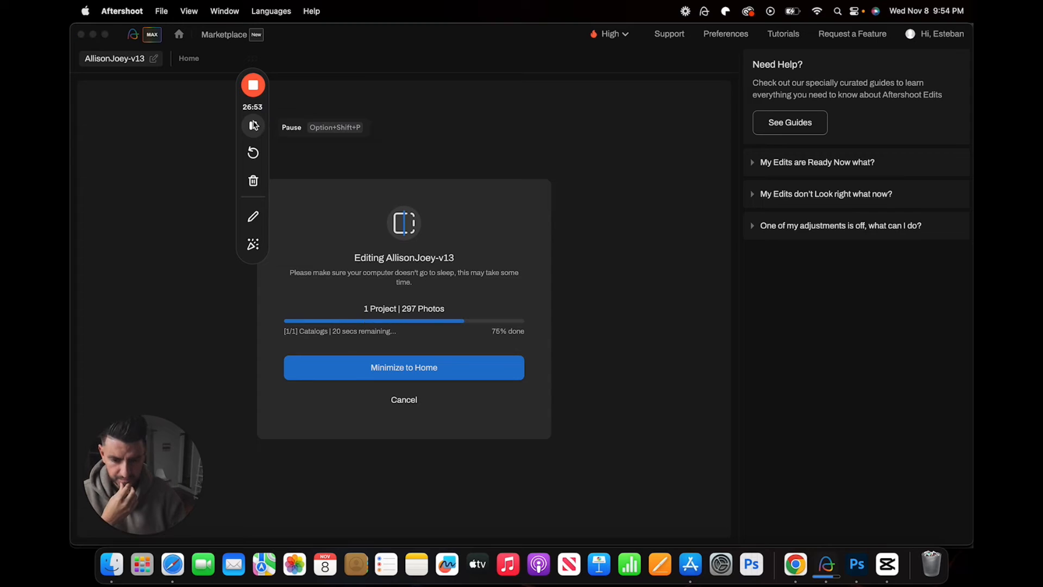
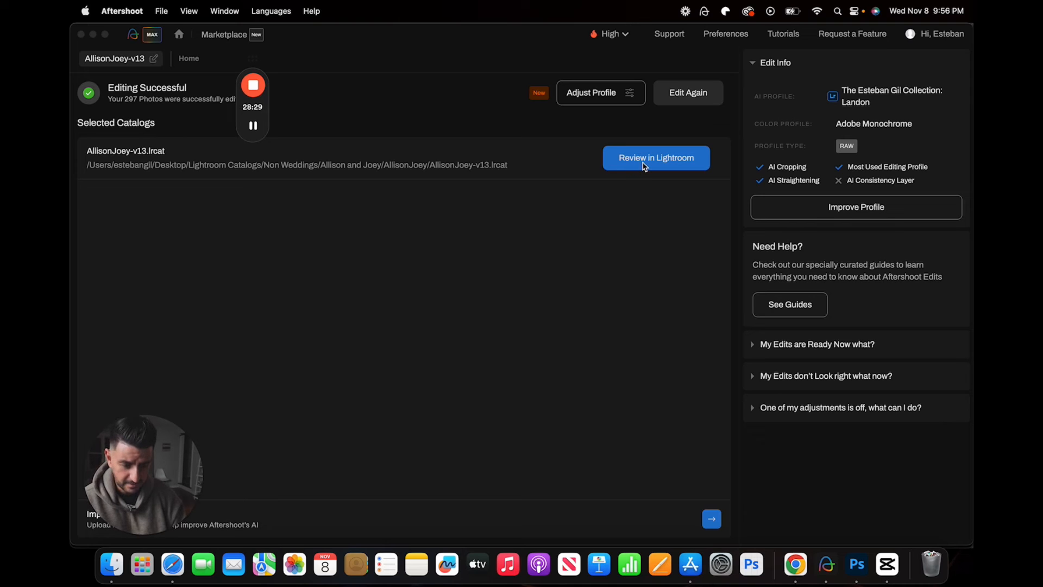
# Step: Open the edited catalog for review in Lightroom Classic and filter it to the green-labelled photos
pyautogui.click(654, 162)
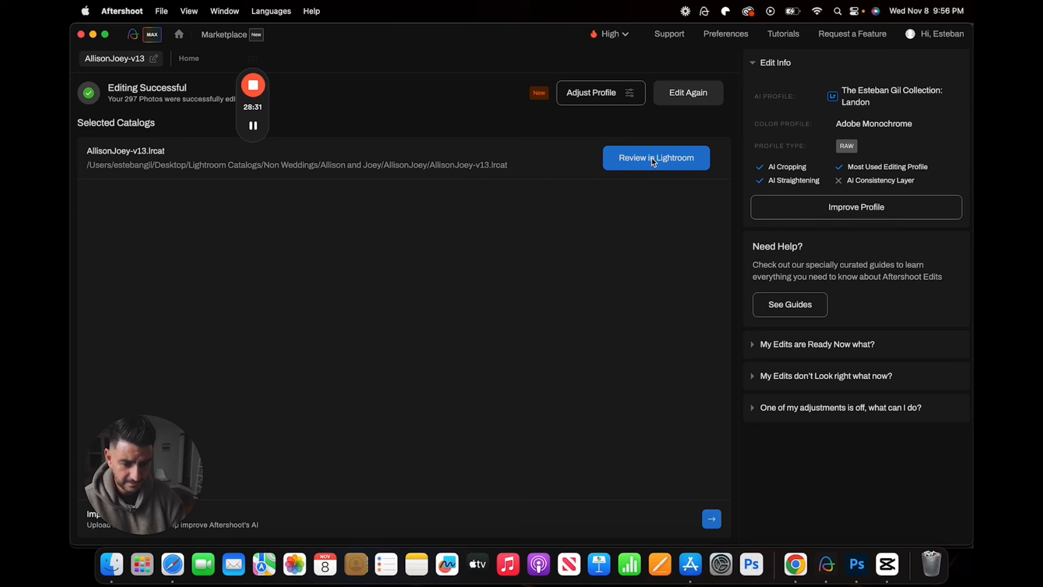
pyautogui.click(650, 161)
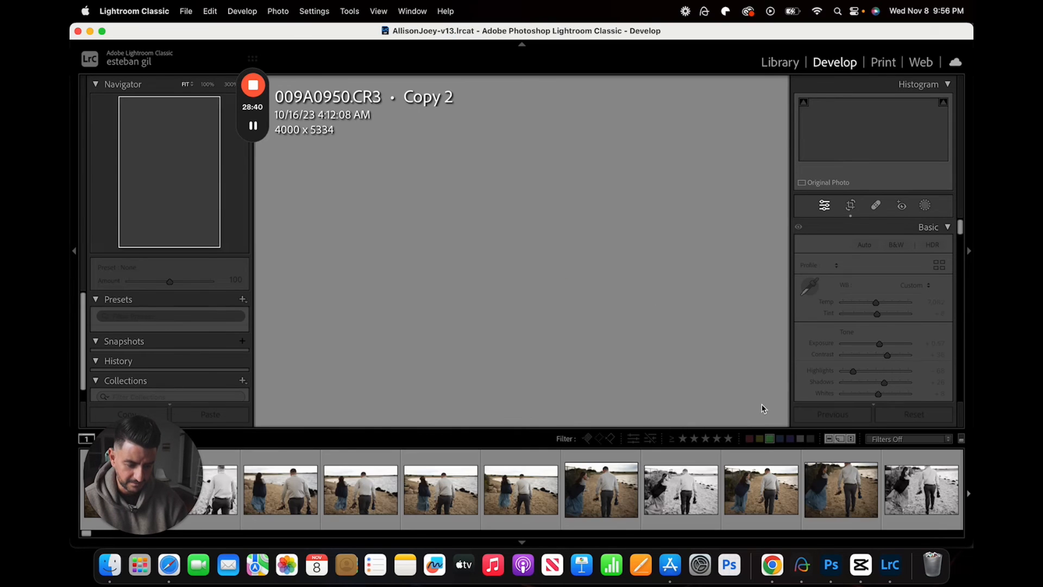
pyautogui.click(769, 439)
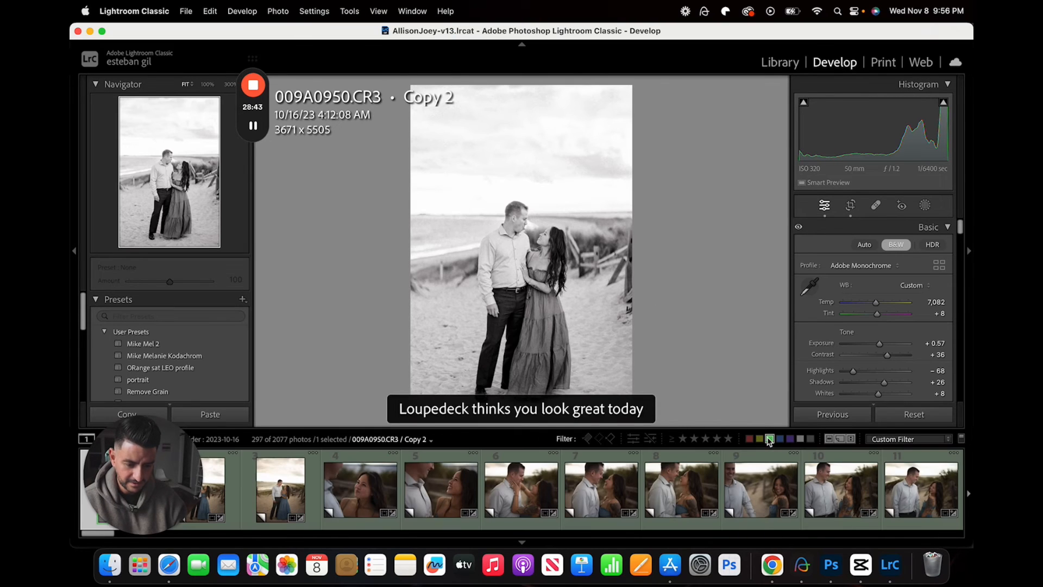
# Step: Inspect the black-and-white edit and grain of 009A0972.CR3 Copy 2 at full view and up close
pyautogui.click(600, 489)
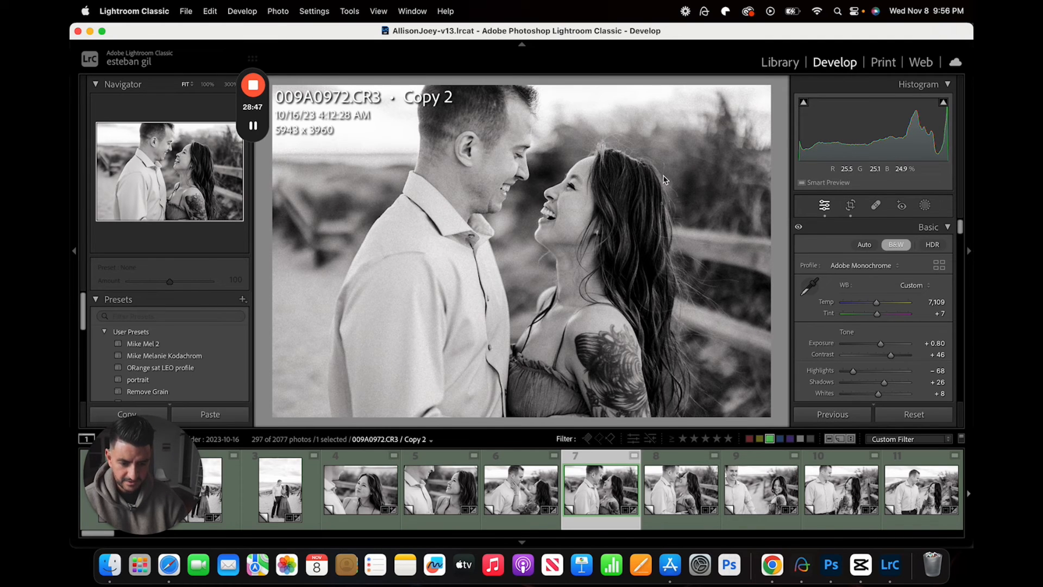
pyautogui.press('Right')
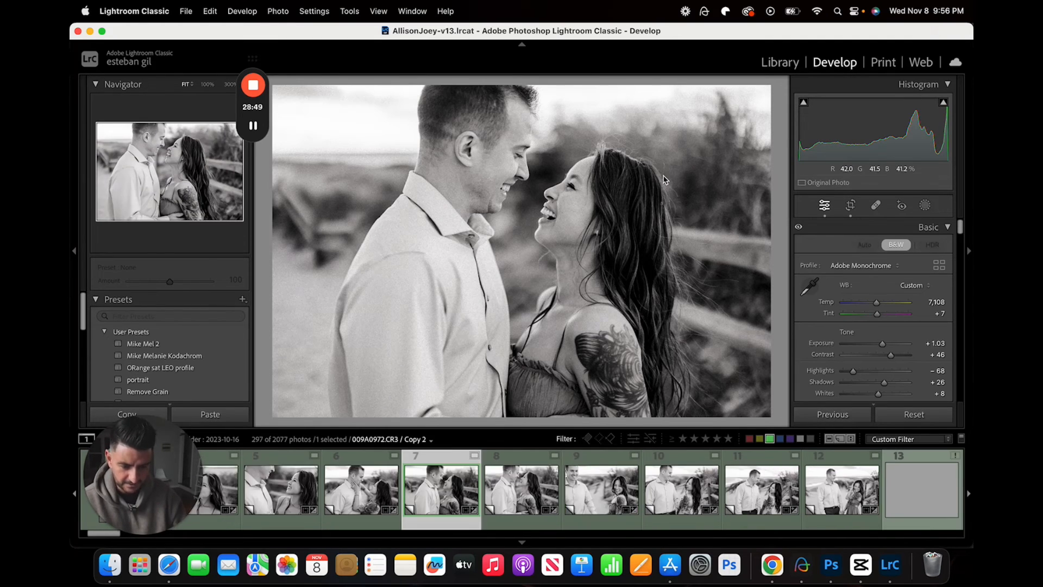
pyautogui.press('Left')
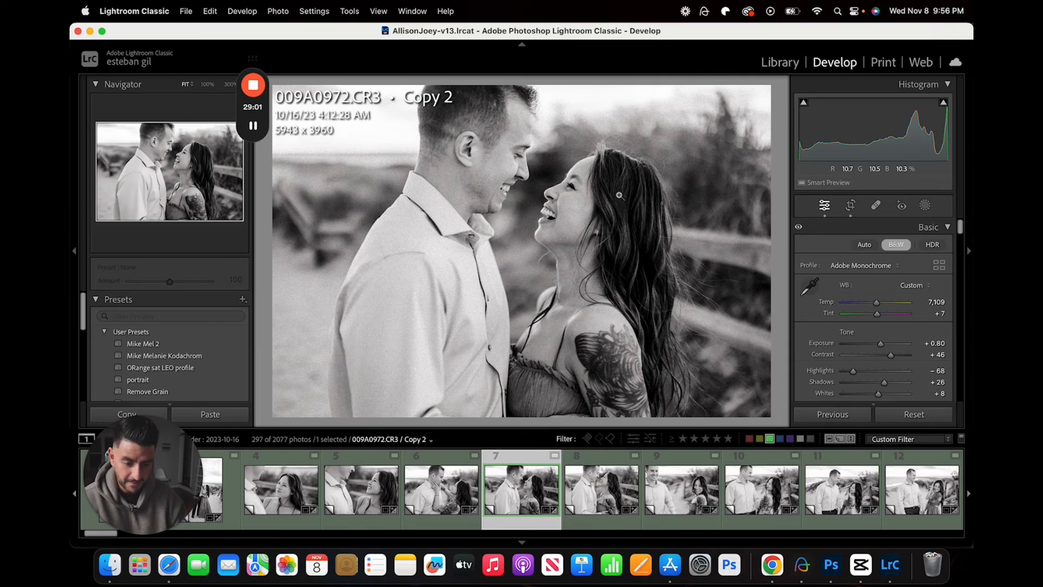
pyautogui.click(611, 184)
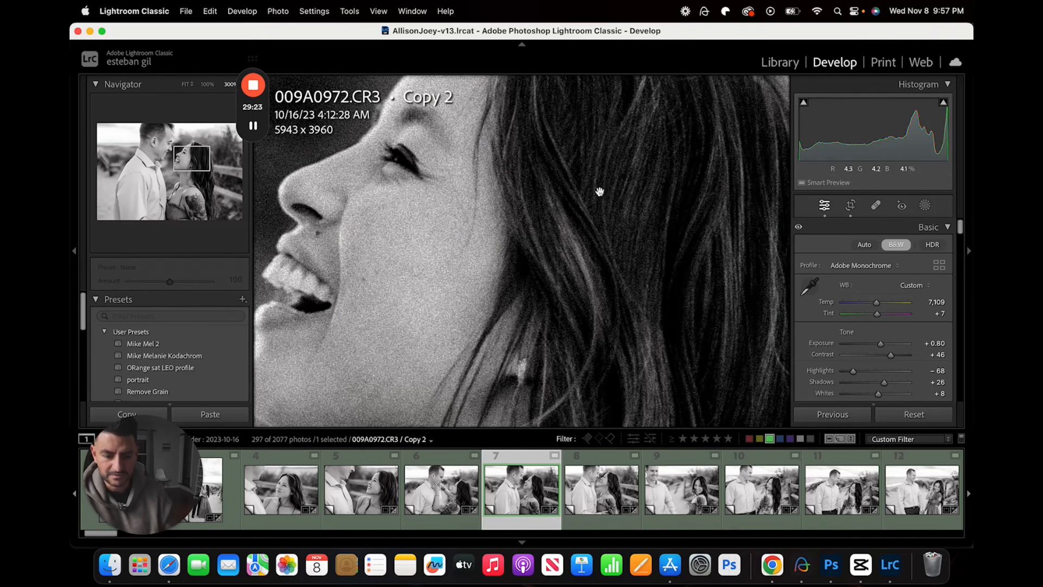
pyautogui.click(592, 193)
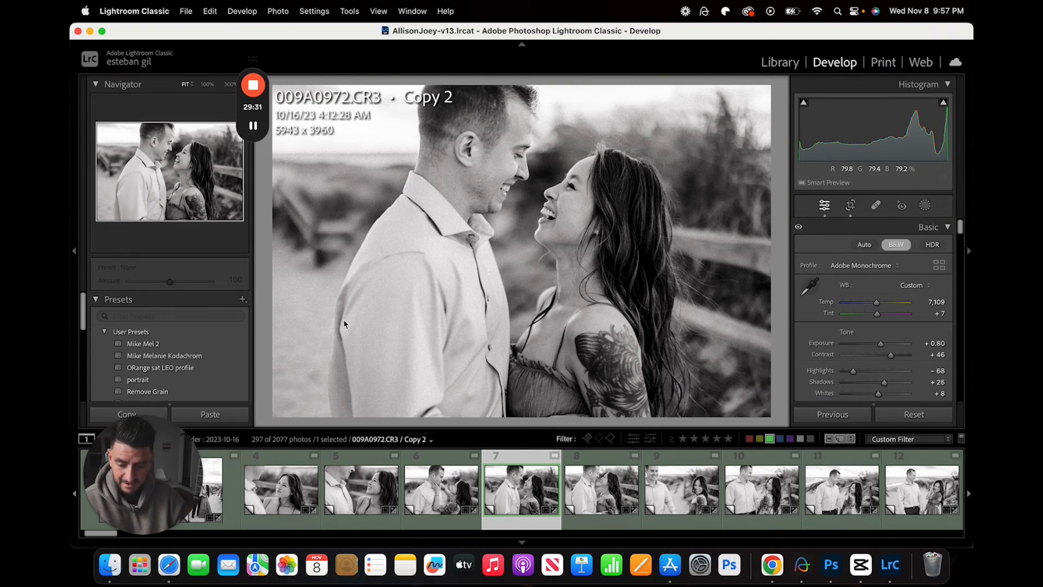
# Step: Apply the 4. Remove Grain preset to 009A0972.CR3 Copy 2 and check the woman's face up close
pyautogui.click(106, 334)
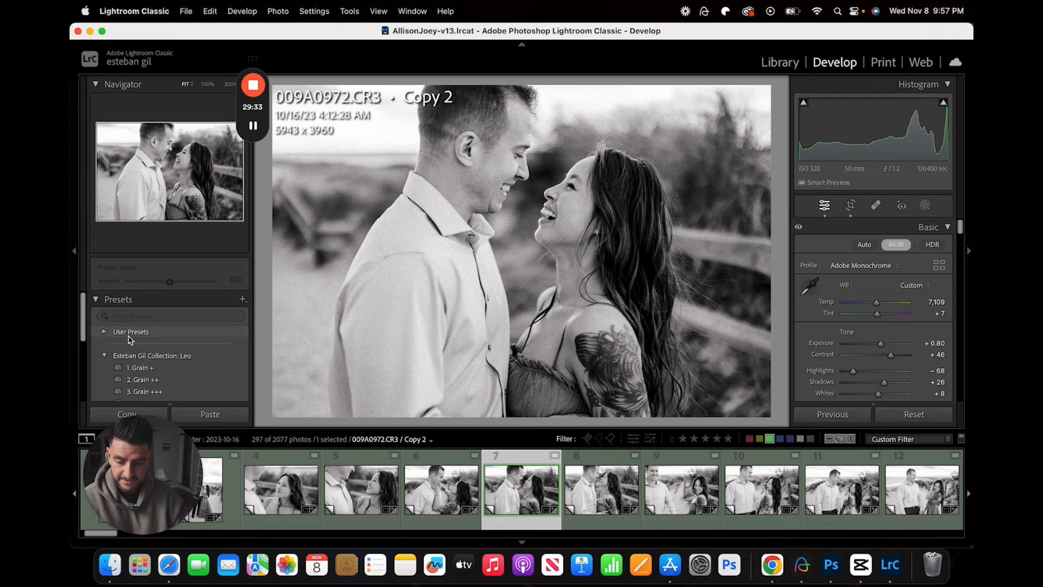
pyautogui.scroll(-5, 142, 342)
pyautogui.click(155, 336)
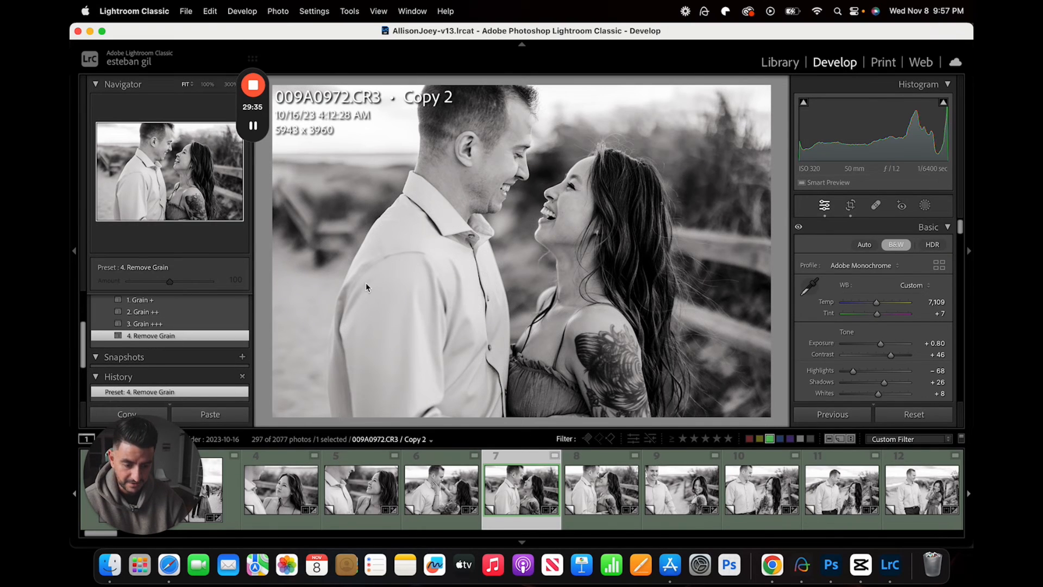
pyautogui.click(564, 179)
pyautogui.hscroll(10, 630, 266)
pyautogui.scroll(-5, 630, 266)
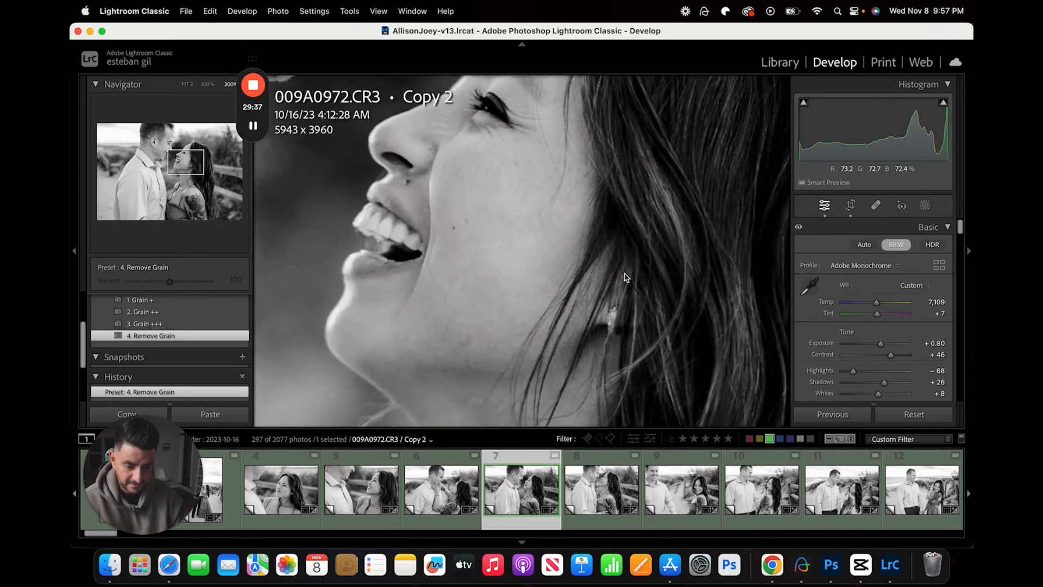
# Step: Examine the grain up close on the virtual copies of 009A0974.CR3 and 009A0976.CR3
pyautogui.press('Right')
pyautogui.press('Right')
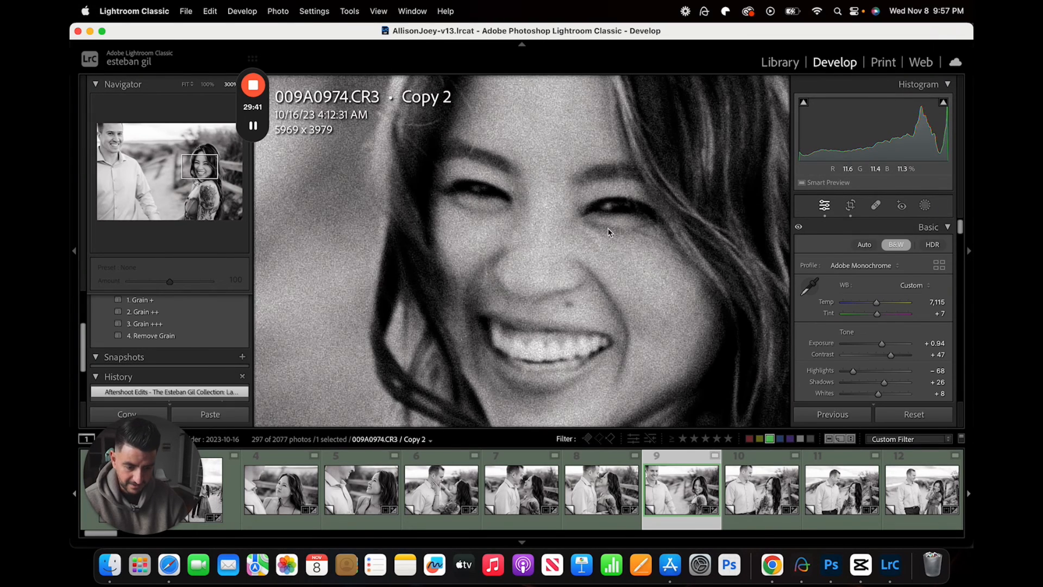
pyautogui.hscroll(5, 605, 226)
pyautogui.scroll(-2, 605, 226)
pyautogui.click(766, 486)
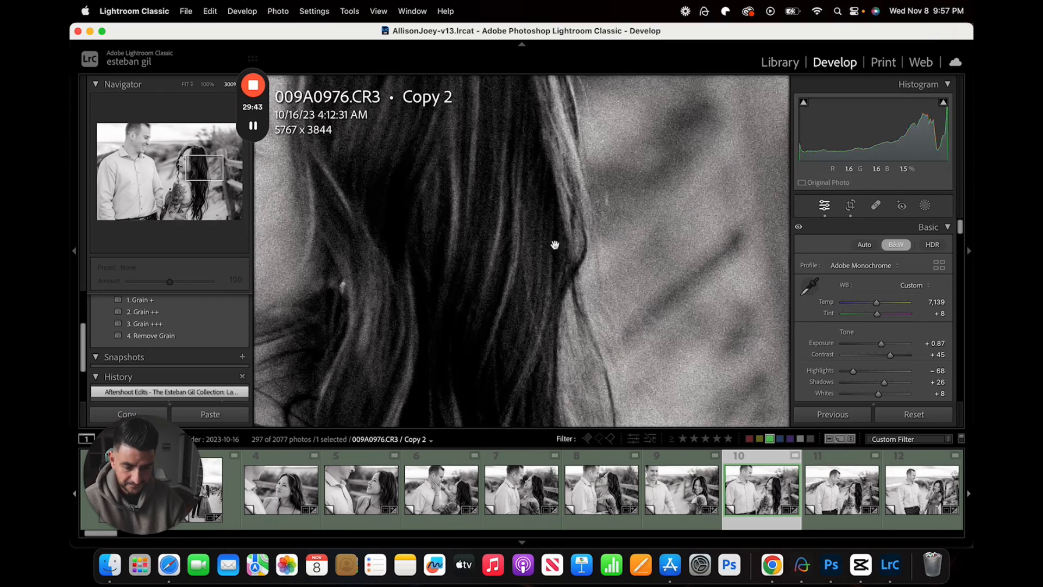
pyautogui.hscroll(-10, 548, 190)
pyautogui.scroll(3, 548, 190)
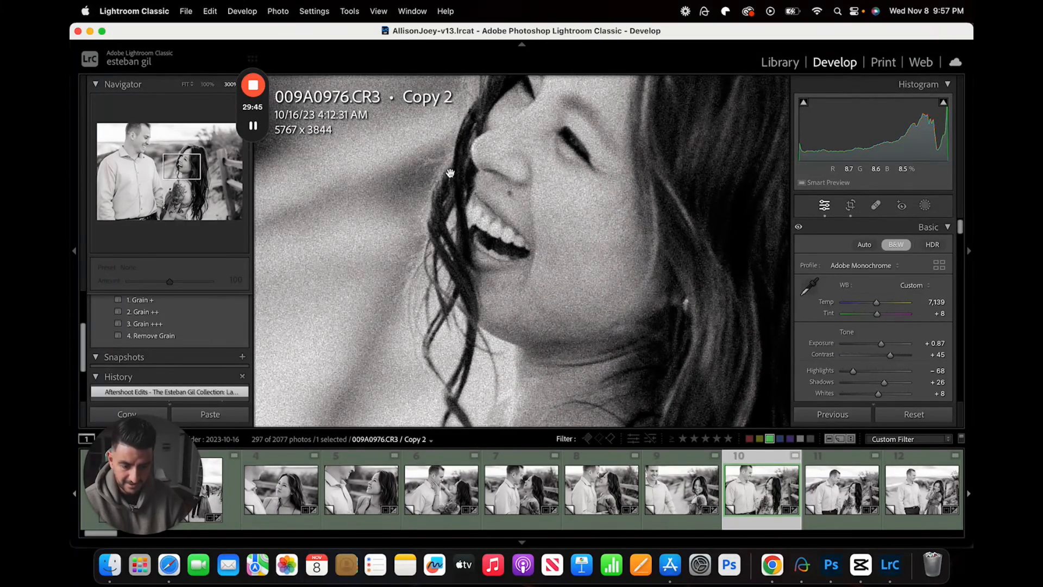
# Step: Try the 4. Remove Grain preset on 009A0976.CR3 Copy 2 and check the man's face up close
pyautogui.click(210, 337)
pyautogui.click(573, 170)
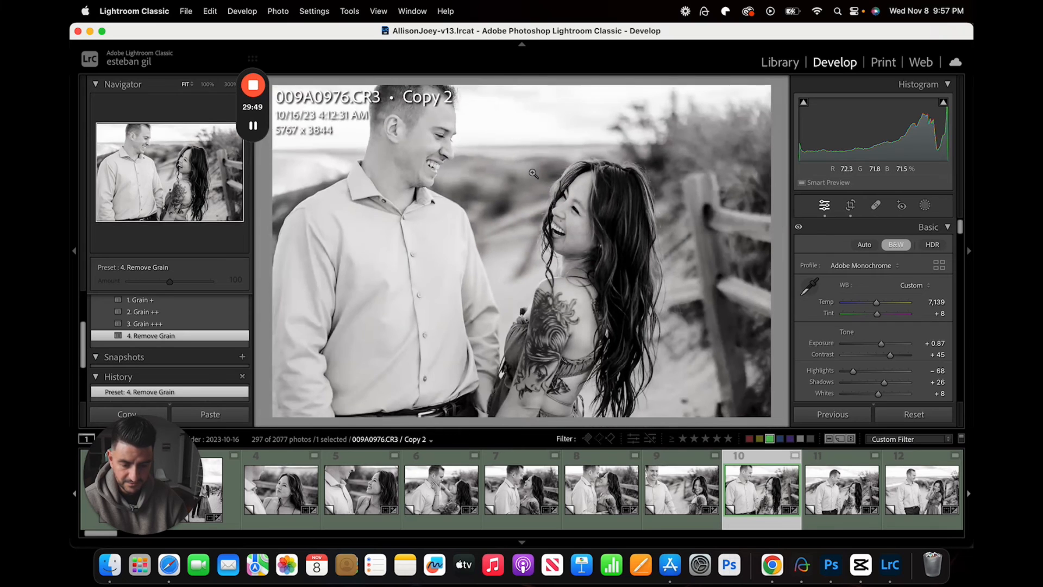
pyautogui.click(391, 156)
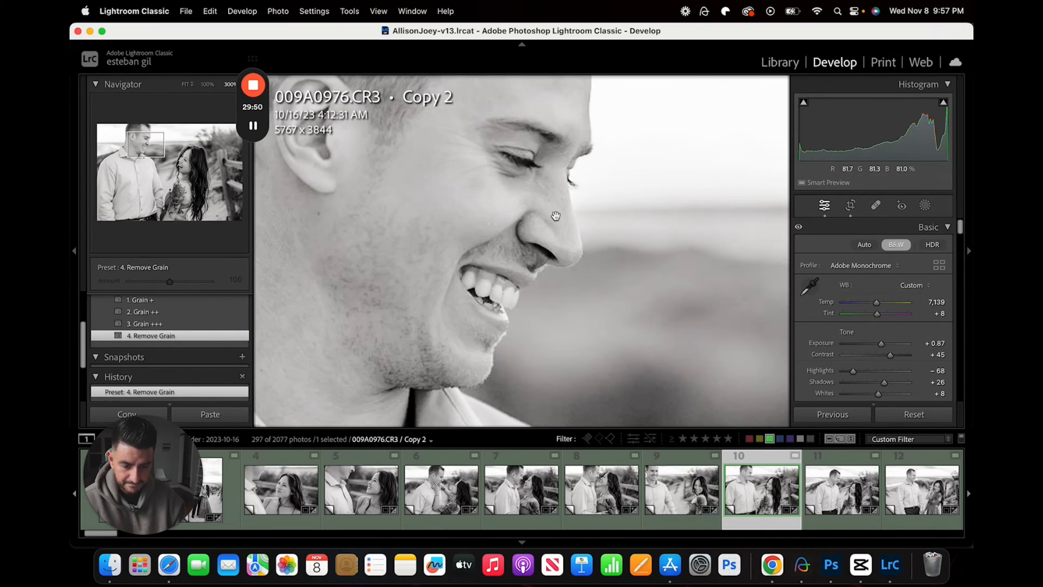
pyautogui.click(564, 259)
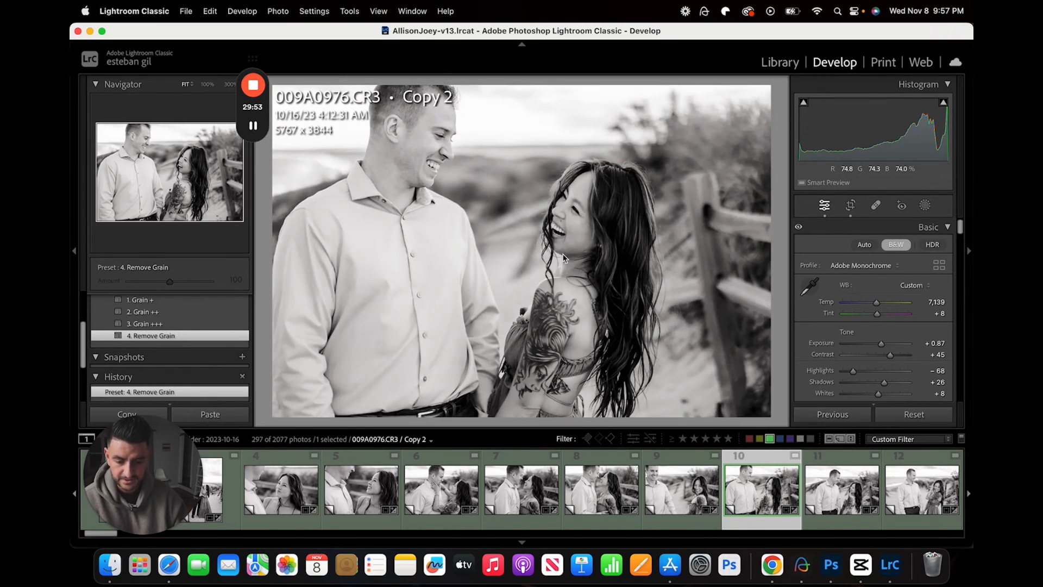
# Step: Apply the 3. Grain +++ preset to 009A0976.CR3 Copy 2 and set its Contrast to -19
pyautogui.click(189, 324)
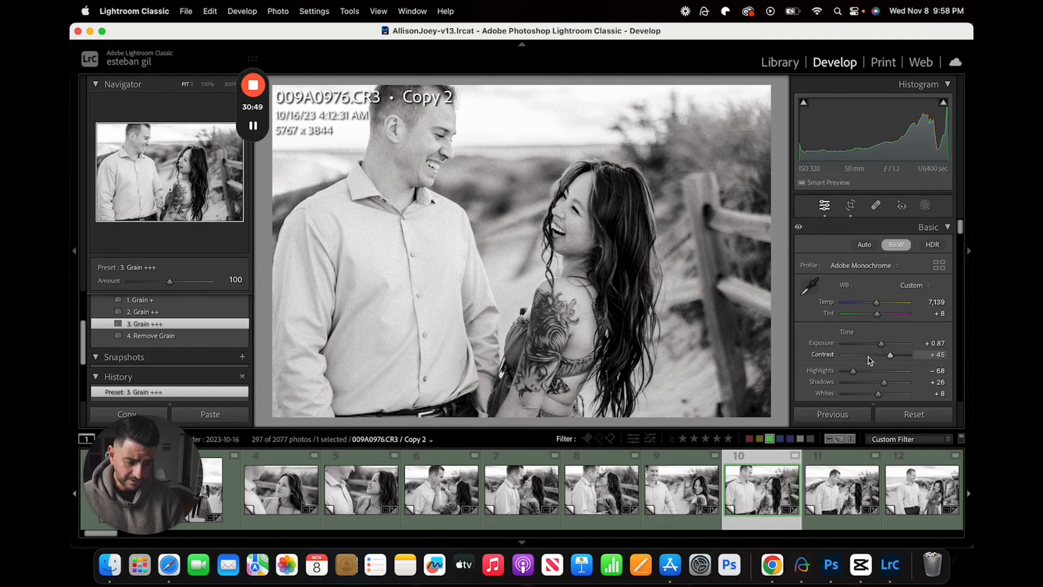
pyautogui.click(871, 356)
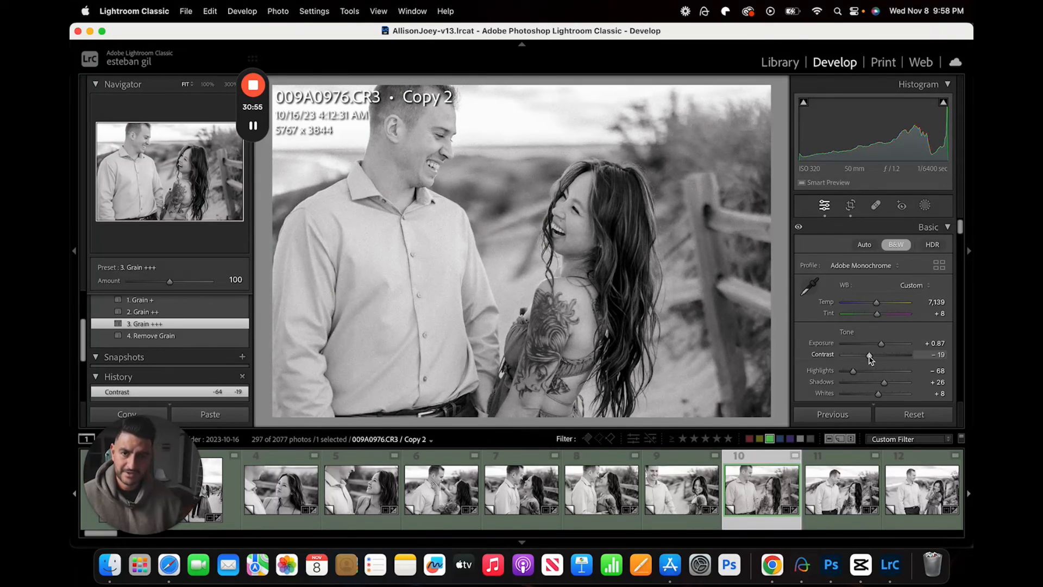
# Step: Set the Contrast of the beach walking photo 009A1132.CR3 Copy 2 to -30
pyautogui.scroll(-5, 747, 516)
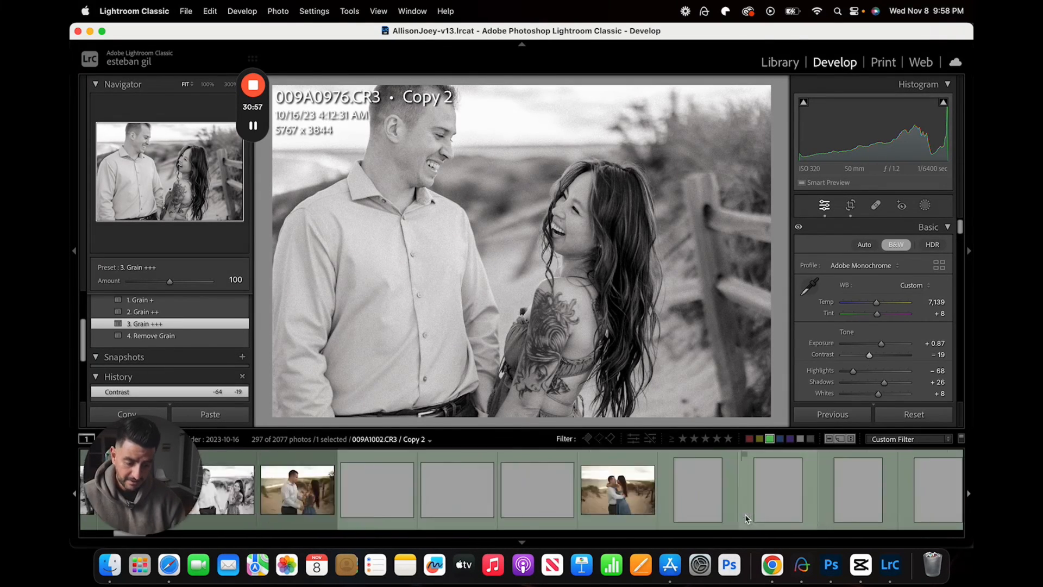
pyautogui.scroll(-6, 747, 516)
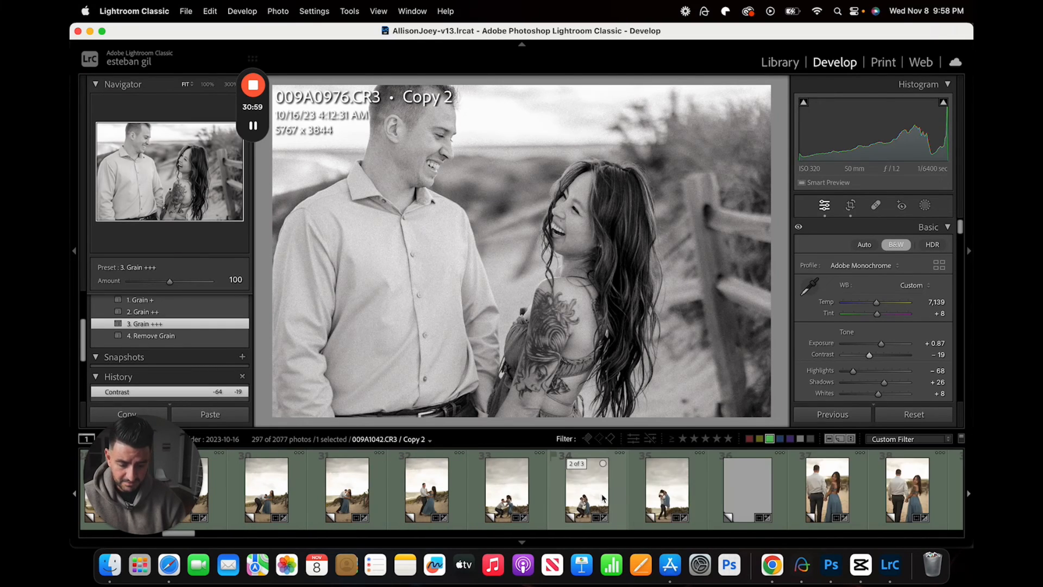
pyautogui.scroll(-3, 602, 494)
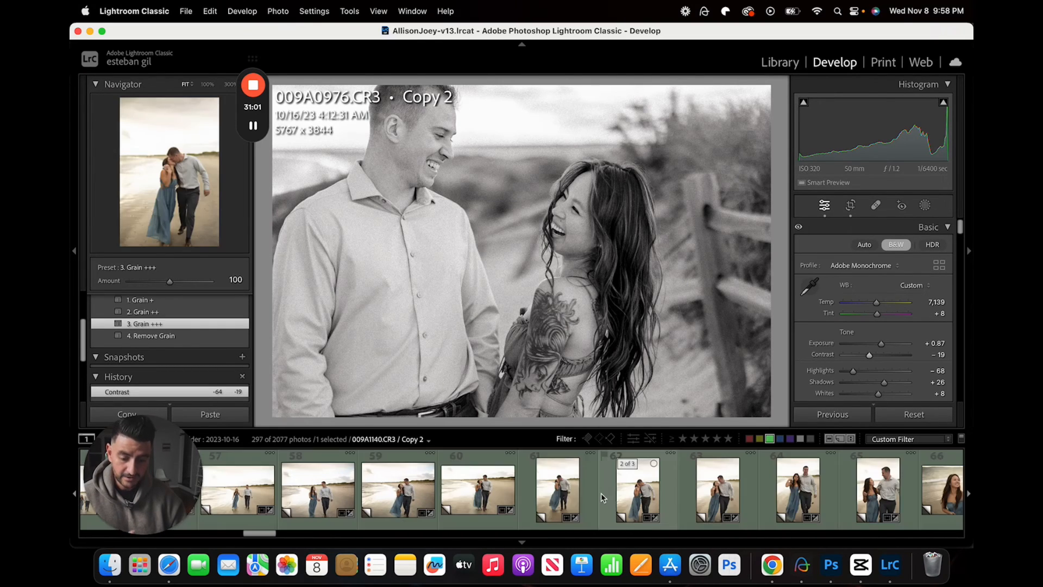
pyautogui.click(478, 485)
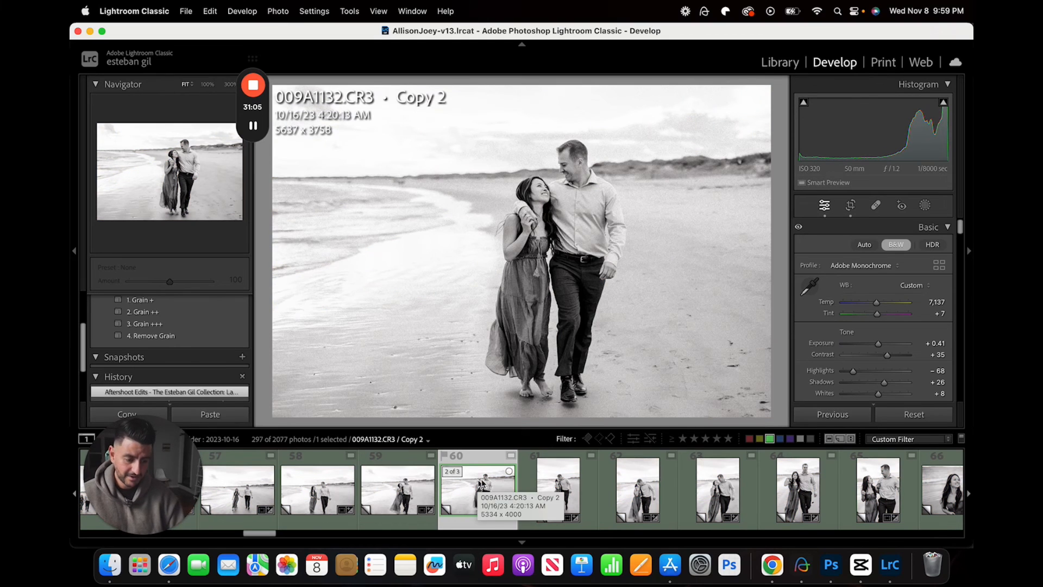
pyautogui.moveTo(887, 355); pyautogui.dragTo(865, 356)
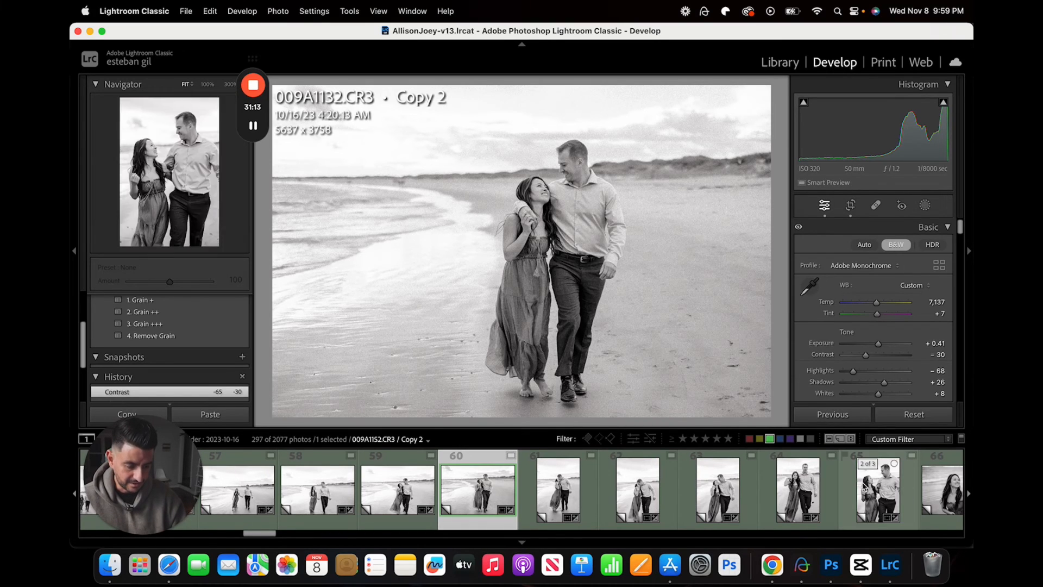
# Step: Set the Contrast to -48 and the Exposure to +0.70 on the kissing close-up 009A1214.CR3 Copy 2
pyautogui.scroll(-5, 865, 486)
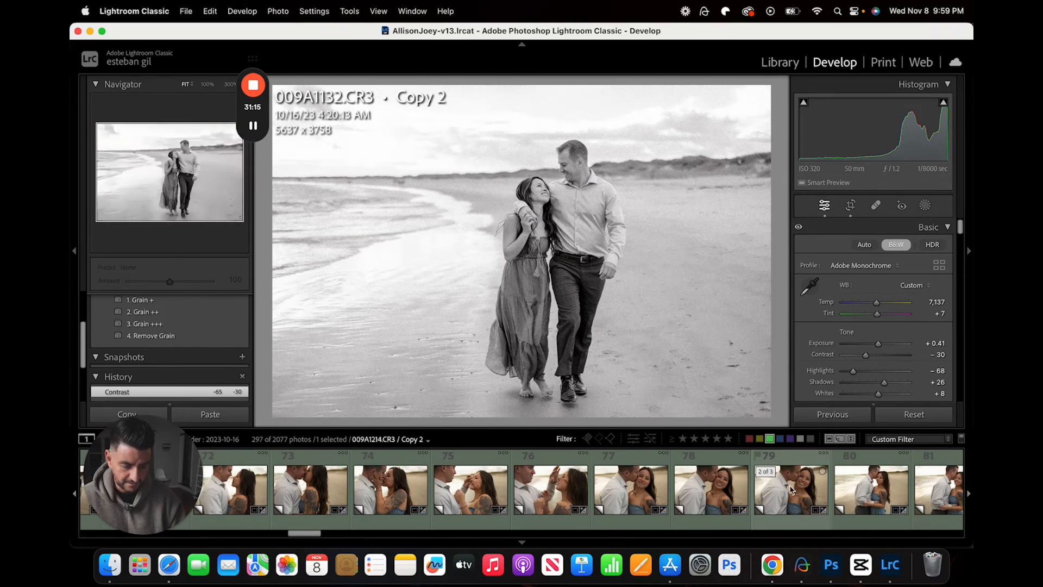
pyautogui.click(791, 489)
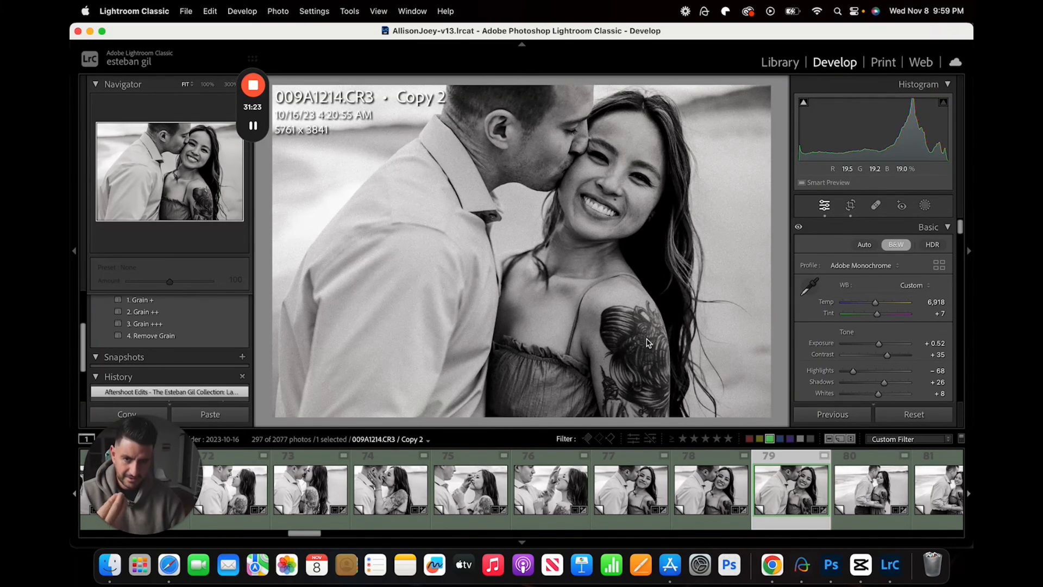
pyautogui.click(867, 356)
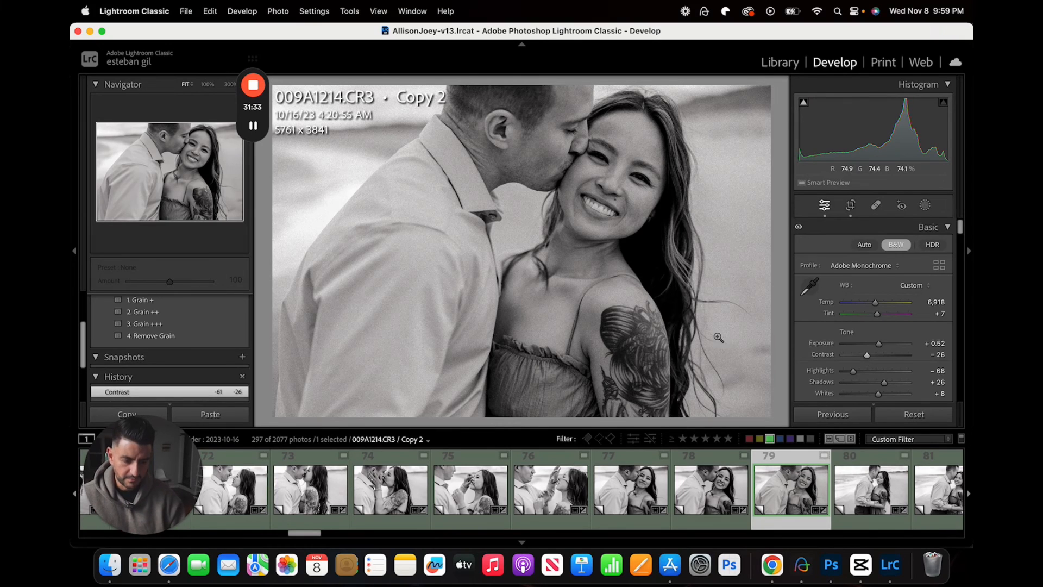
pyautogui.moveTo(861, 359); pyautogui.dragTo(881, 346)
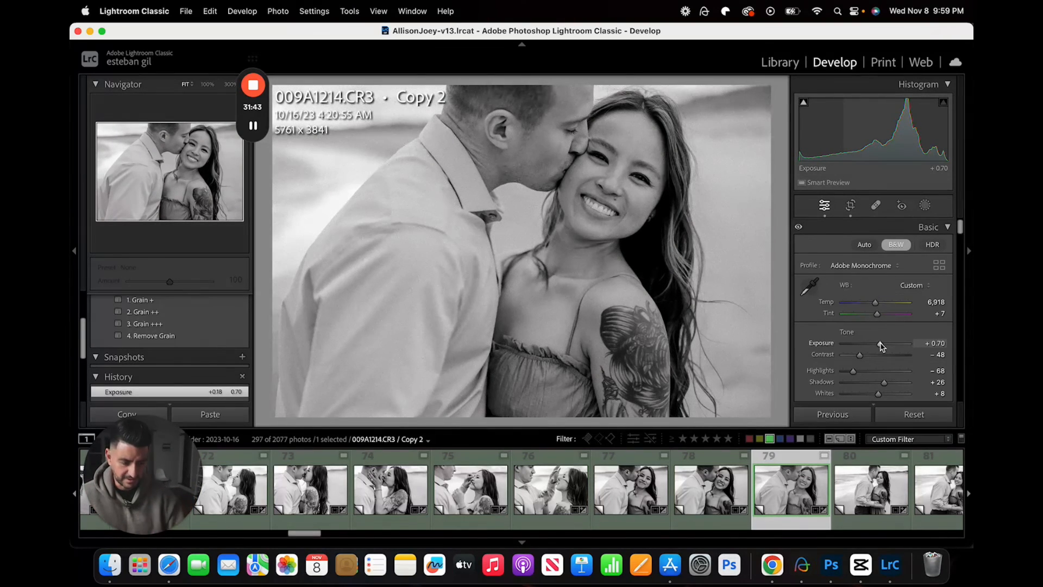
# Step: Filter the library's green-labelled photos by metadata to those taken with the GFX50S II camera
pyautogui.click(777, 63)
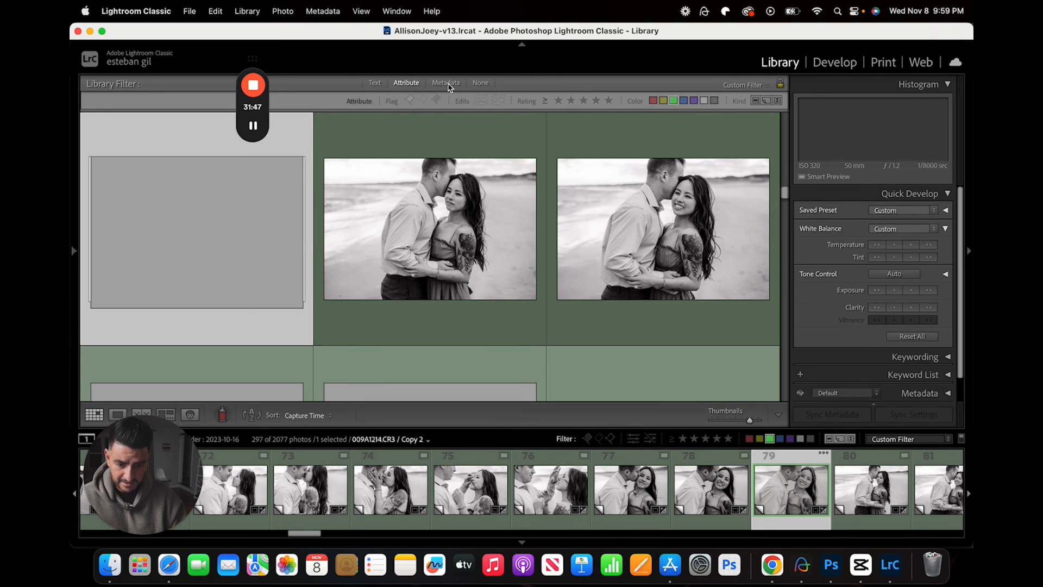
pyautogui.click(447, 83)
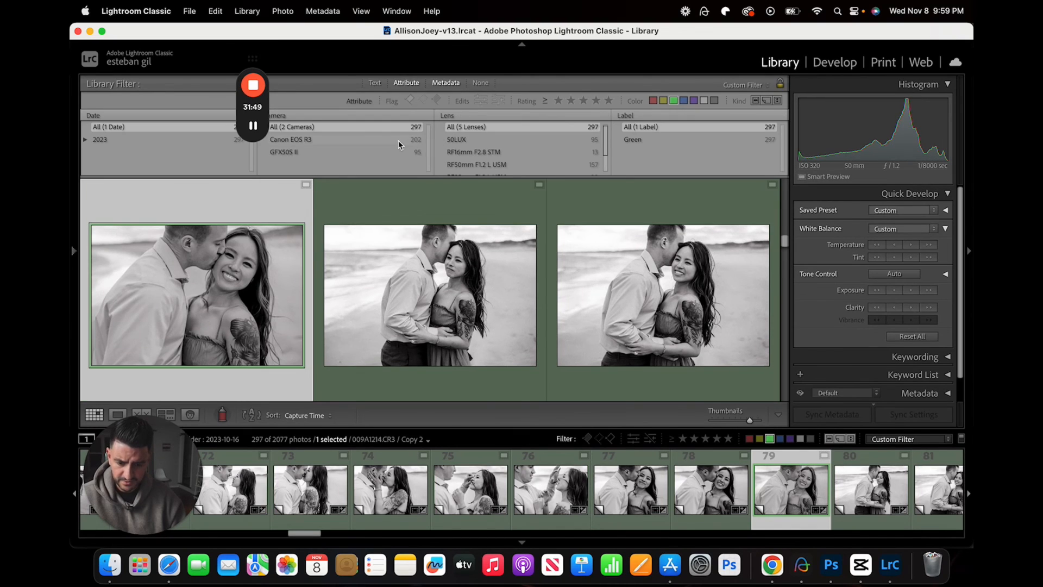
pyautogui.click(360, 152)
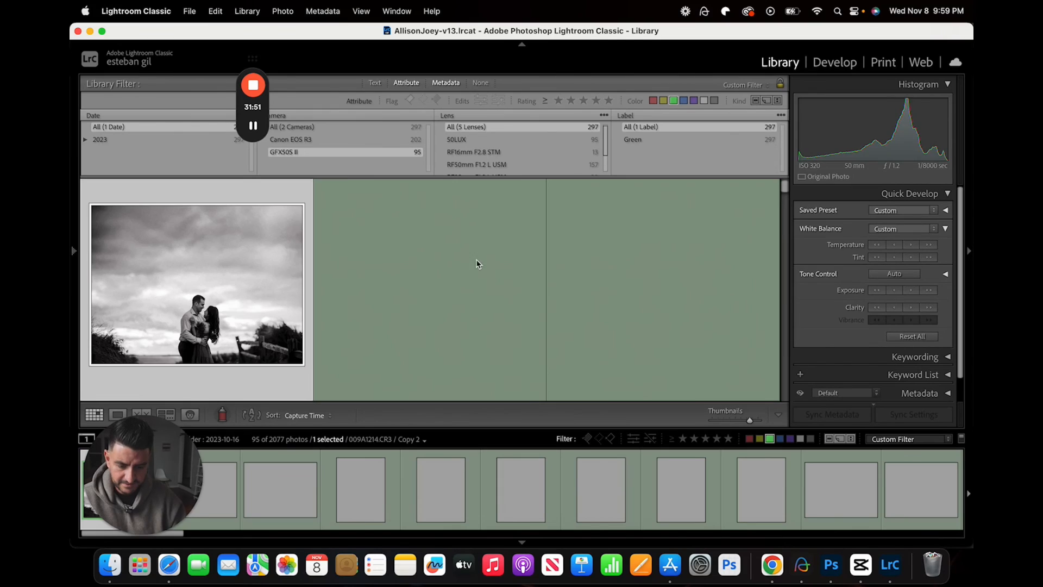
# Step: Open the beach photo DSCF5967.RAF Copy 2 from the filtered photos and examine the grain around the couple's faces
pyautogui.scroll(-12, 490, 294)
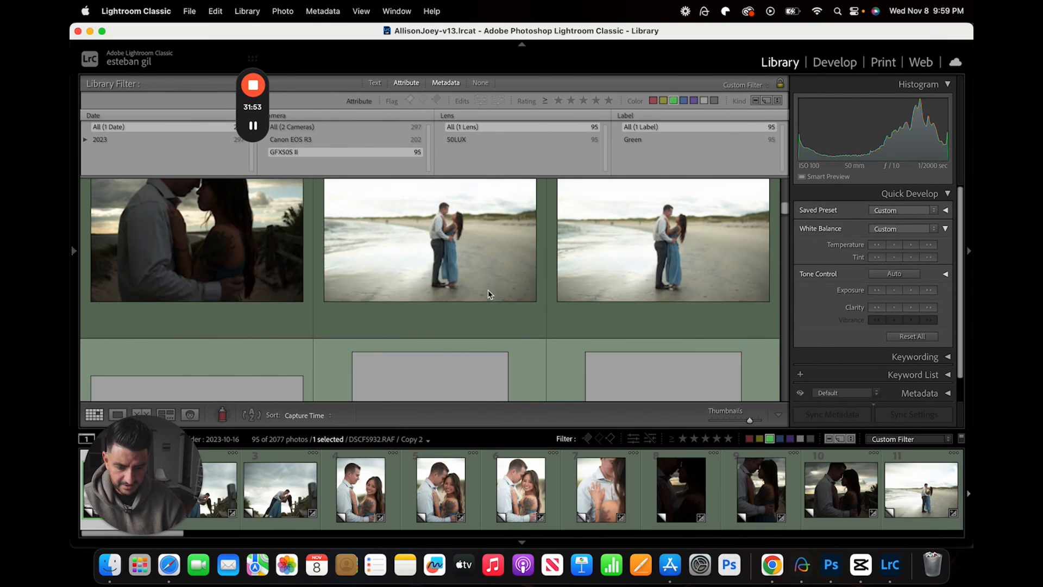
pyautogui.doubleClick(488, 294)
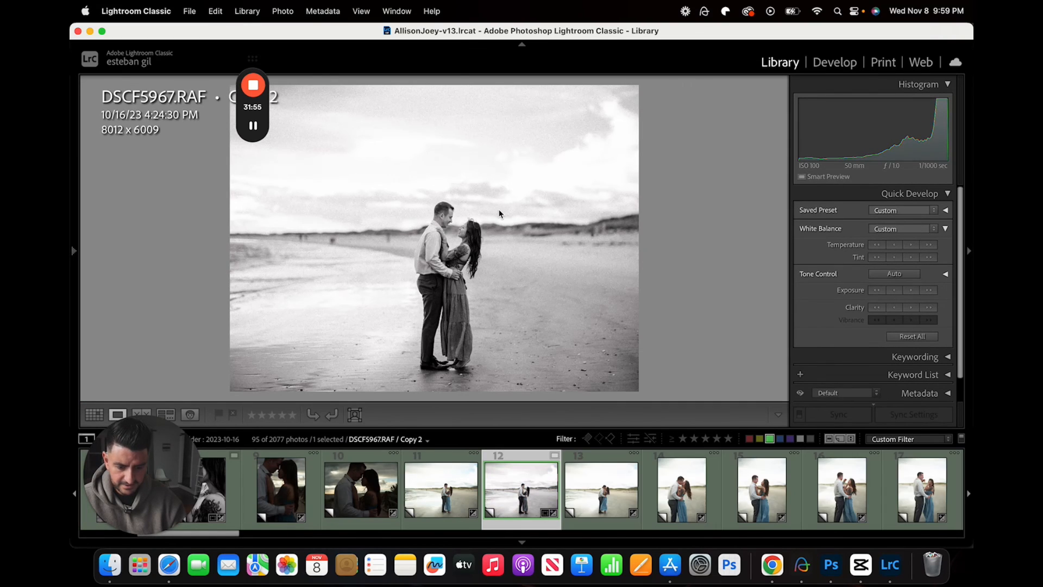
pyautogui.click(452, 220)
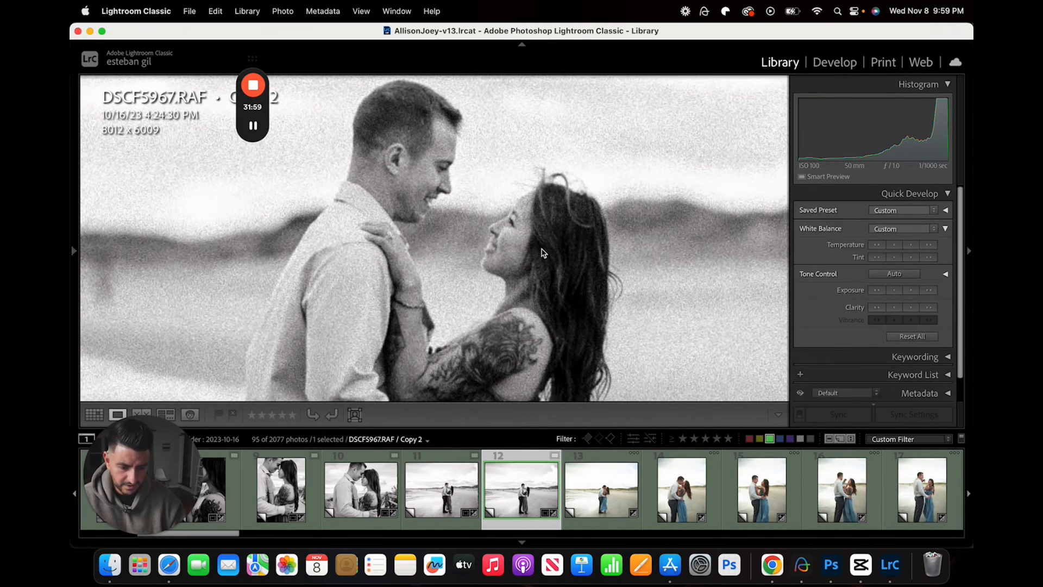
pyautogui.click(542, 250)
pyautogui.click(79, 251)
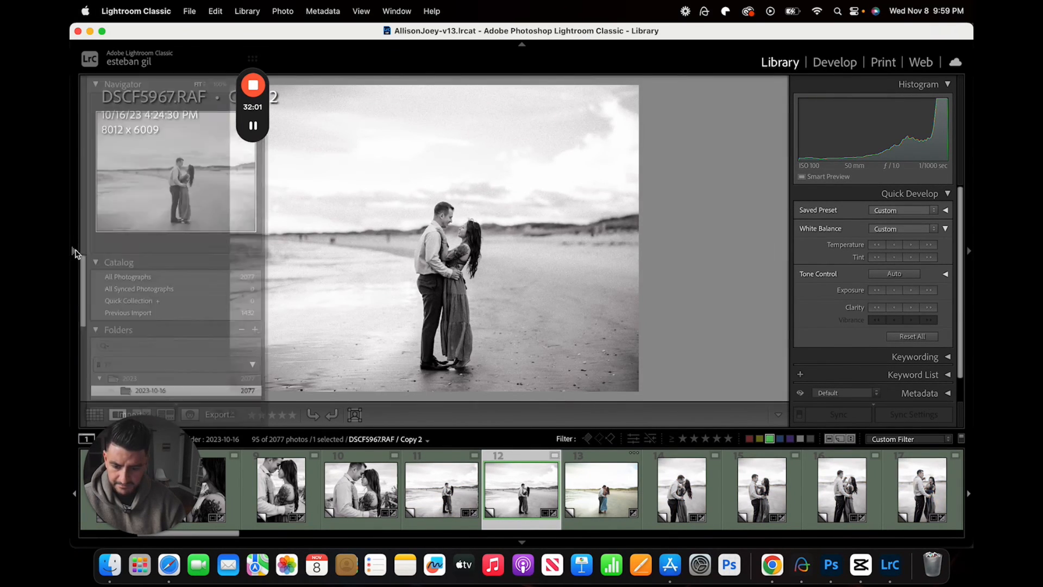
# Step: Develop DSCF5967.RAF Copy 2 with the 3. Grain +++ preset and set its Contrast to -22
pyautogui.click(834, 62)
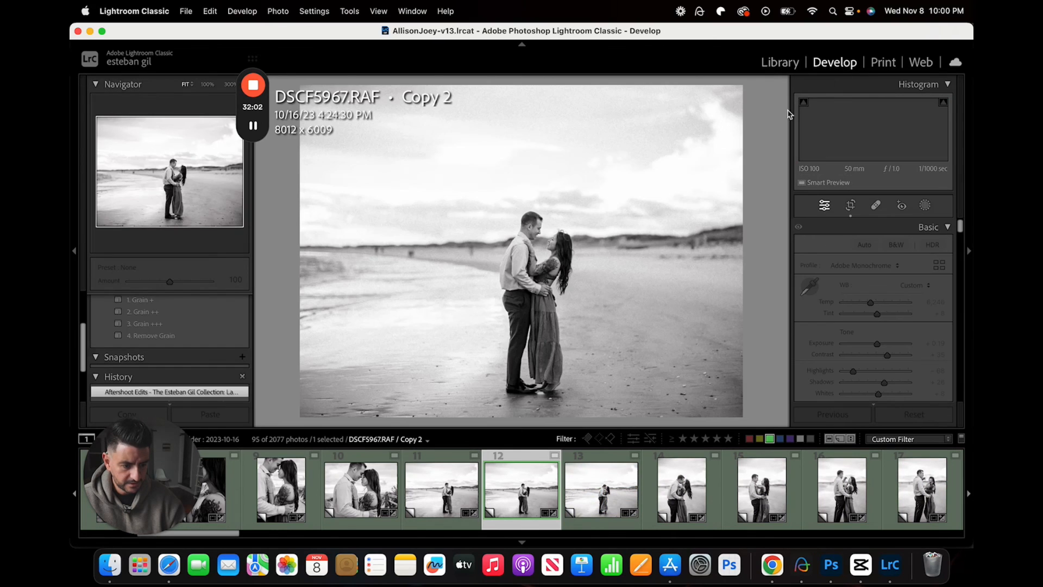
pyautogui.click(204, 337)
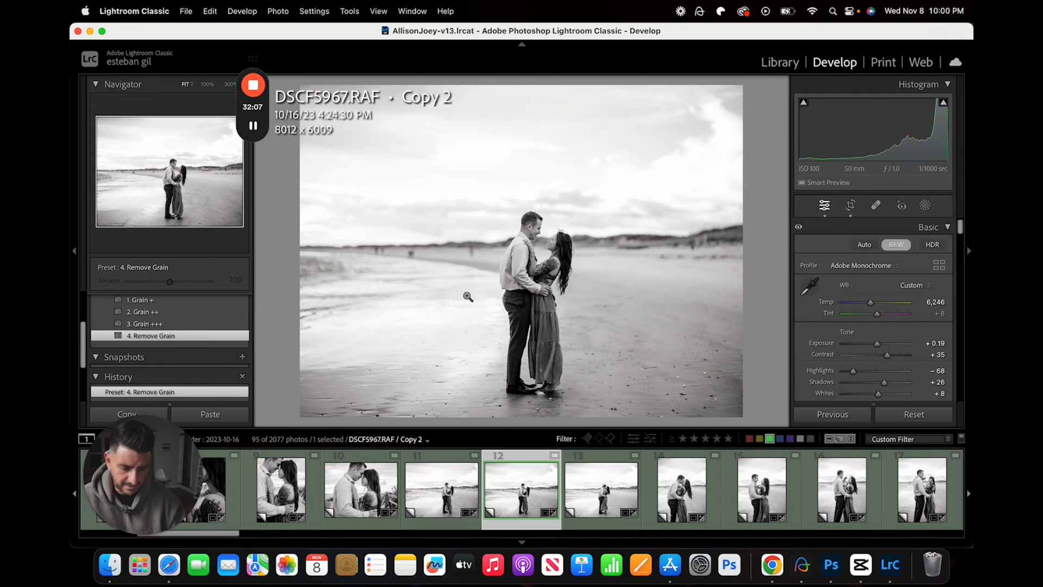
pyautogui.click(215, 324)
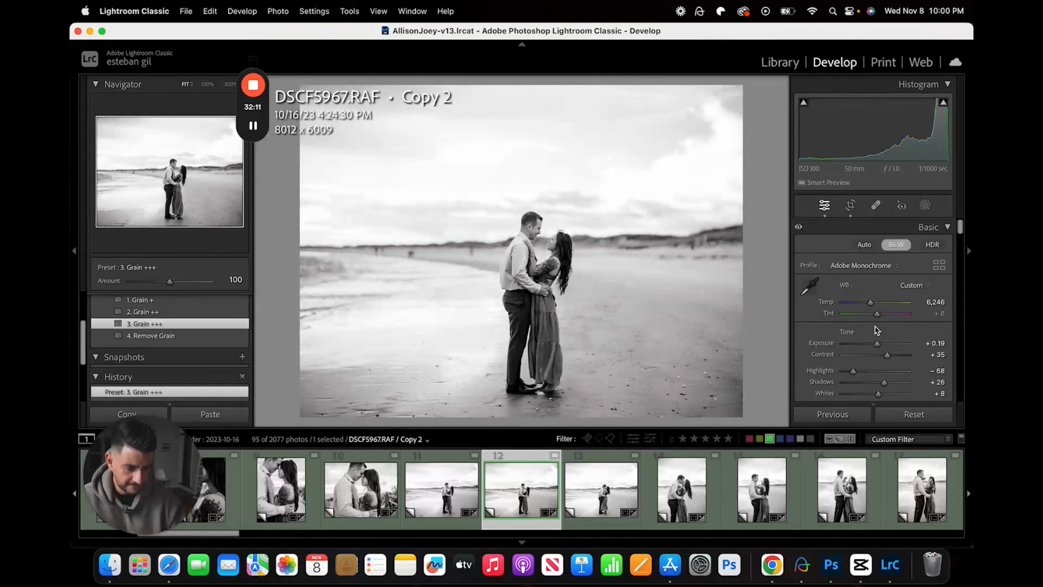
pyautogui.click(866, 356)
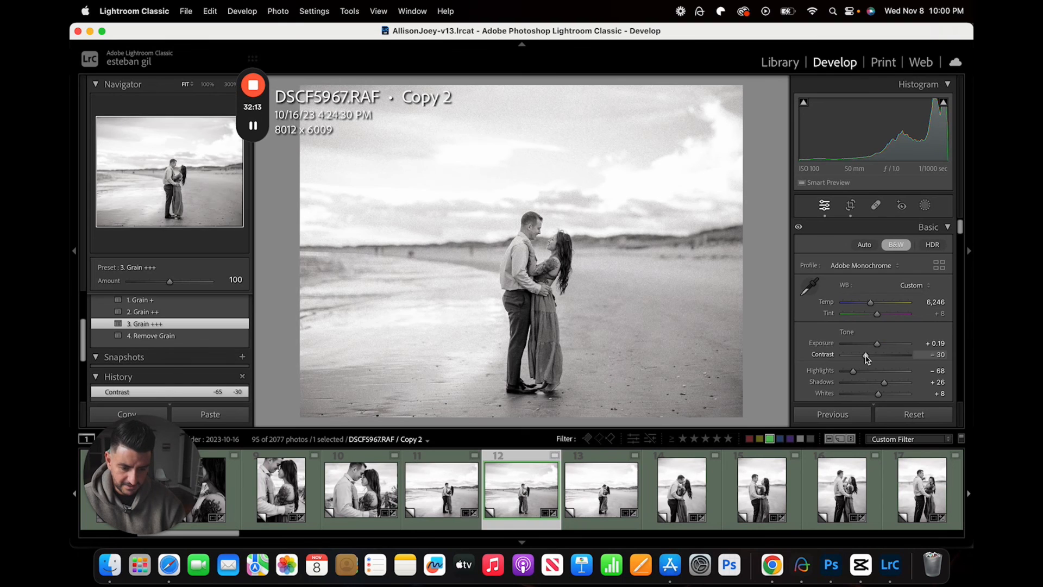
pyautogui.moveTo(867, 355); pyautogui.dragTo(870, 356)
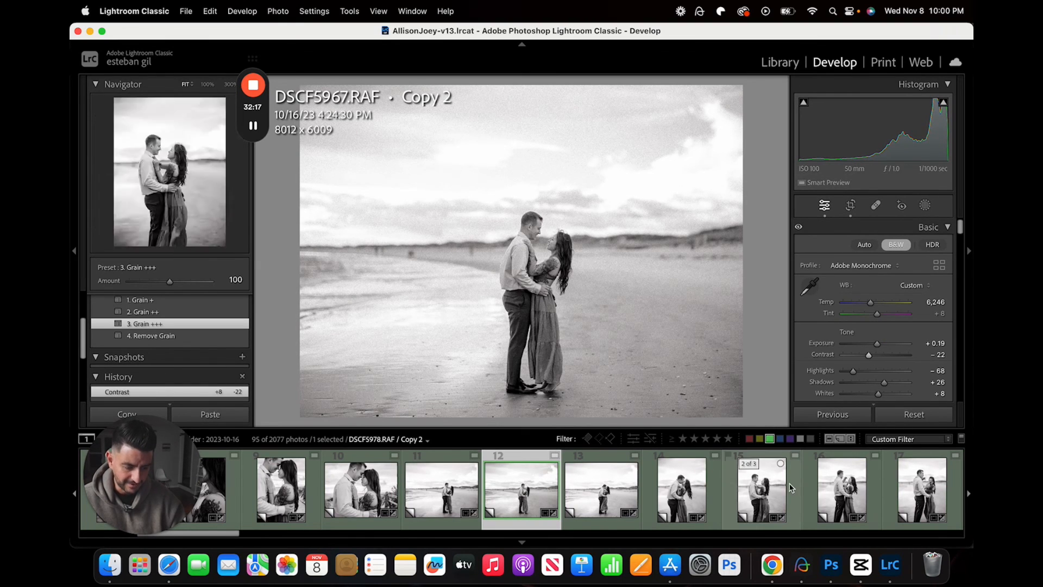
# Step: Set the Contrast of the grassy shoreline photo DSCF6061.RAF Copy 2 to -29
pyautogui.scroll(-5, 748, 495)
pyautogui.scroll(-8, 542, 507)
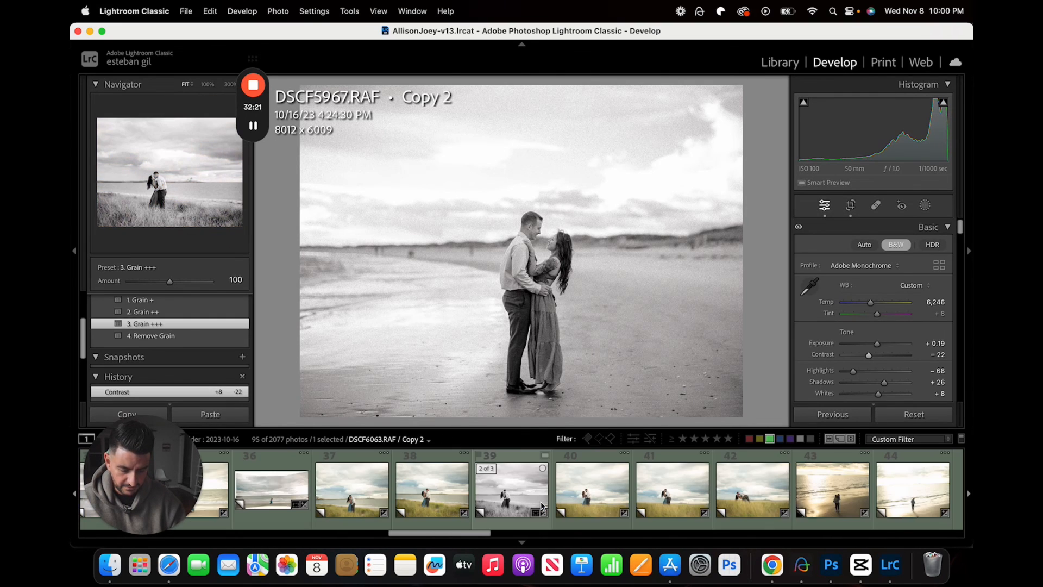
pyautogui.click(428, 499)
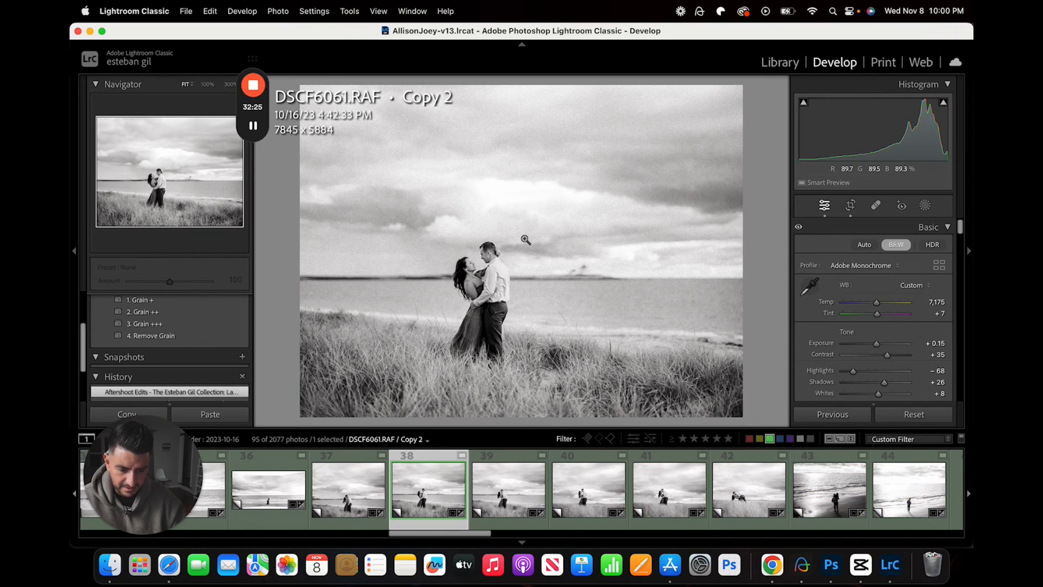
pyautogui.moveTo(870, 361); pyautogui.dragTo(866, 355)
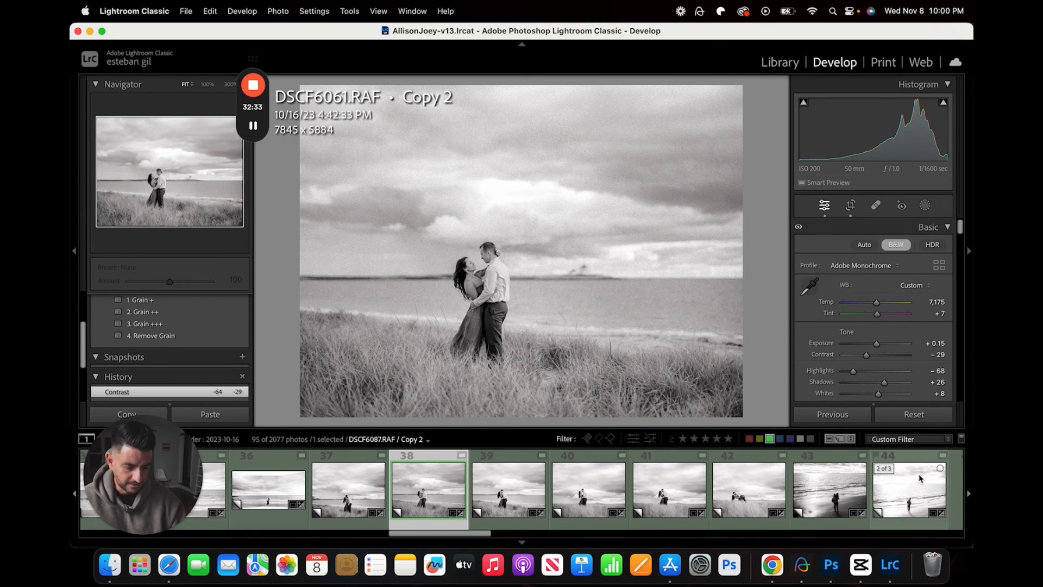
# Step: Set the Contrast of the garden path photo DSCF6219.RAF Copy 2 to -21
pyautogui.hscroll(5, 920, 478)
pyautogui.hscroll(5, 919, 478)
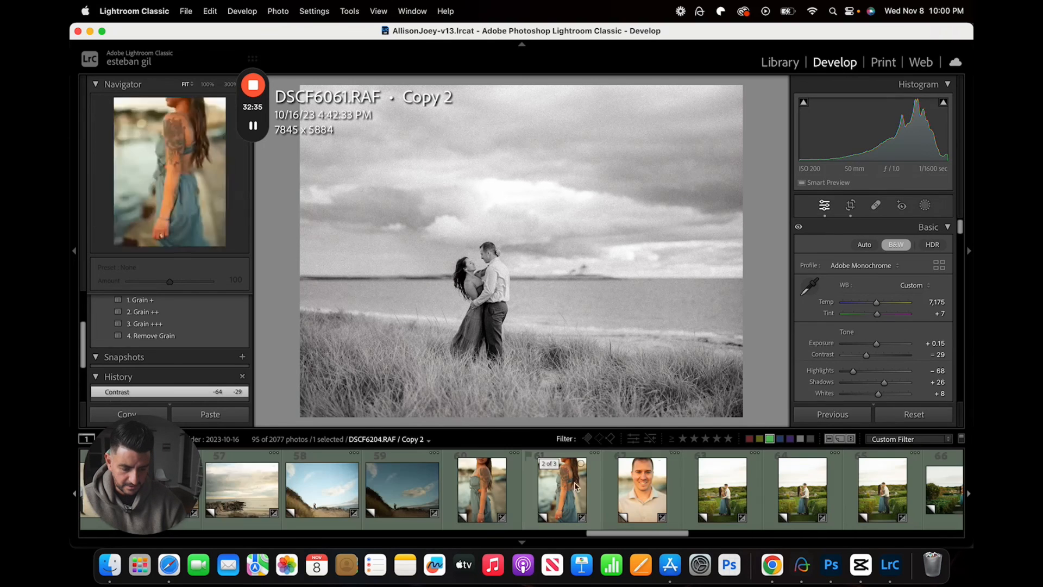
pyautogui.click(719, 485)
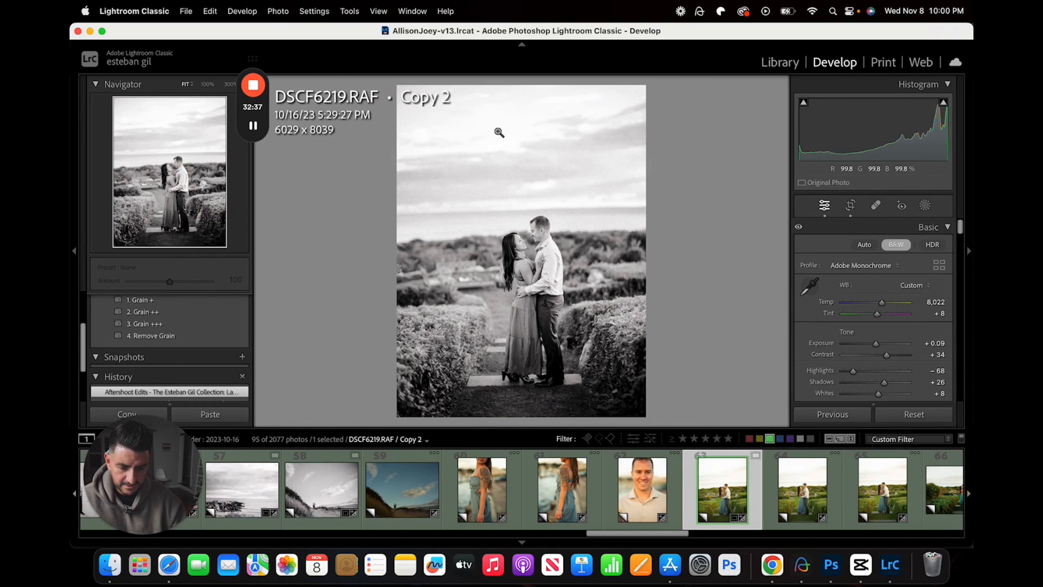
pyautogui.moveTo(886, 354); pyautogui.dragTo(868, 354)
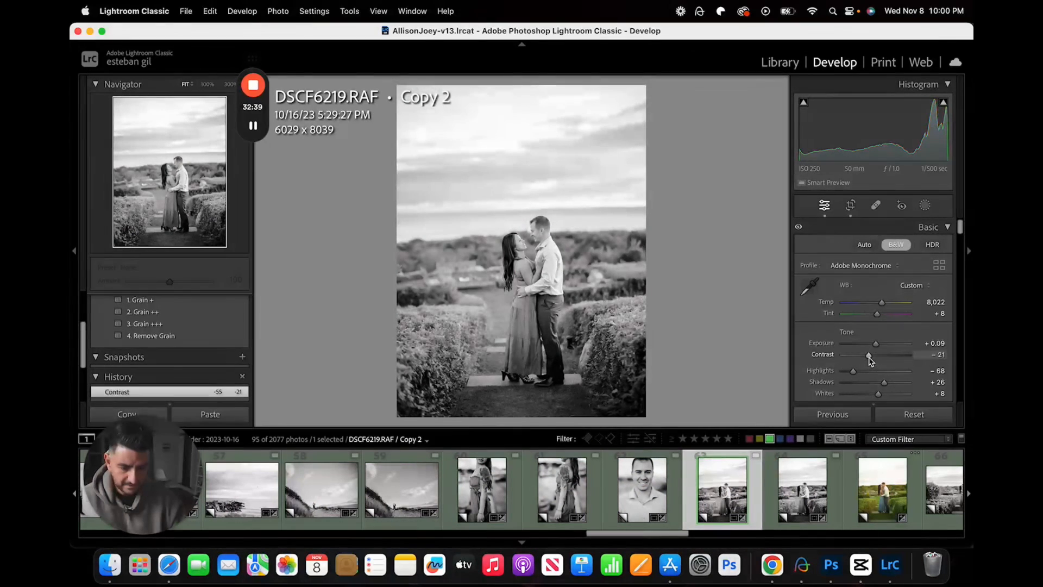
# Step: Set the Contrast of the large white building photo DSCF6294.RAF Copy 1 to -25
pyautogui.hscroll(8, 897, 495)
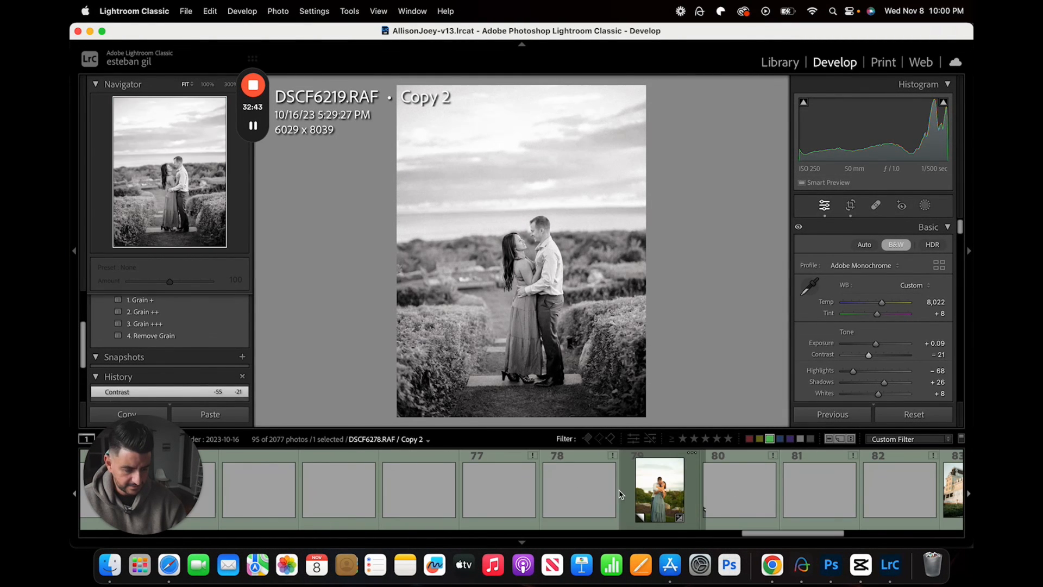
pyautogui.hscroll(3, 609, 490)
pyautogui.click(511, 499)
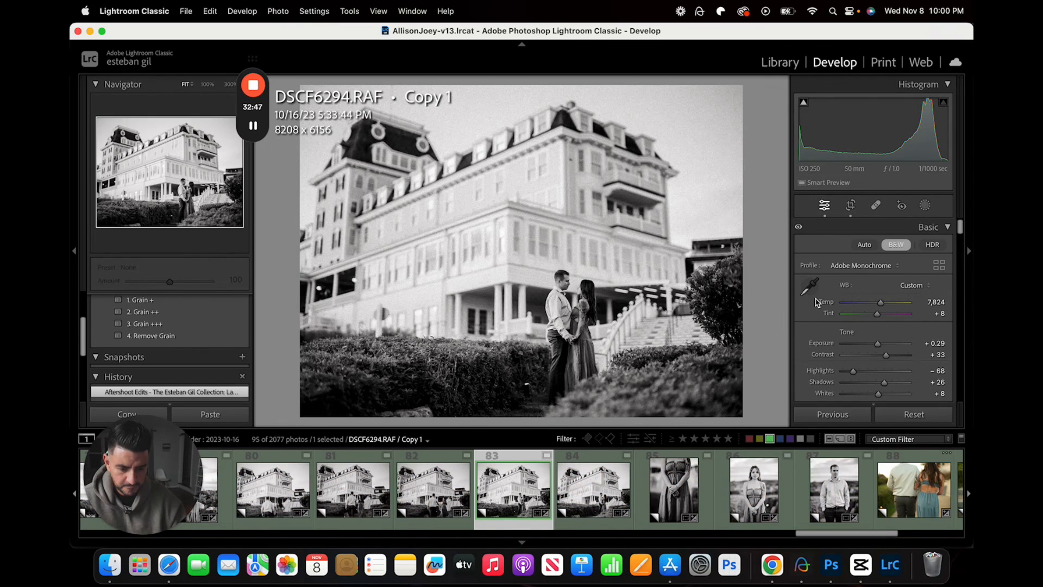
pyautogui.click(868, 355)
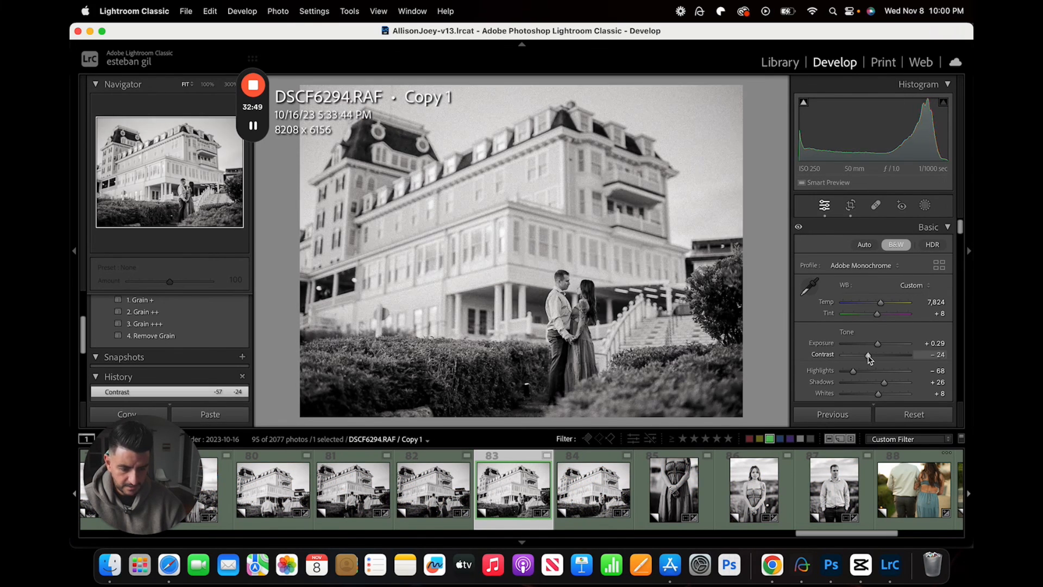
pyautogui.moveTo(868, 355)
pyautogui.mouseDown()
pyautogui.moveTo(889, 358)
pyautogui.moveTo(858, 361)
pyautogui.moveTo(897, 363)
pyautogui.moveTo(870, 366)
pyautogui.mouseUp()
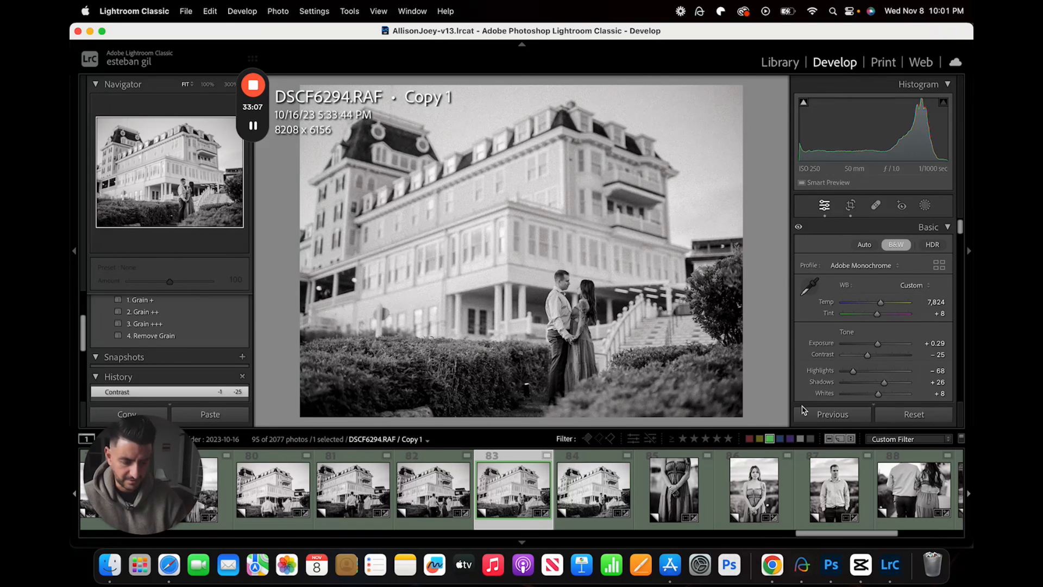
# Step: Compare the dress and hands photo DSCF6299.RAF Copy 2 with its before version
pyautogui.click(674, 489)
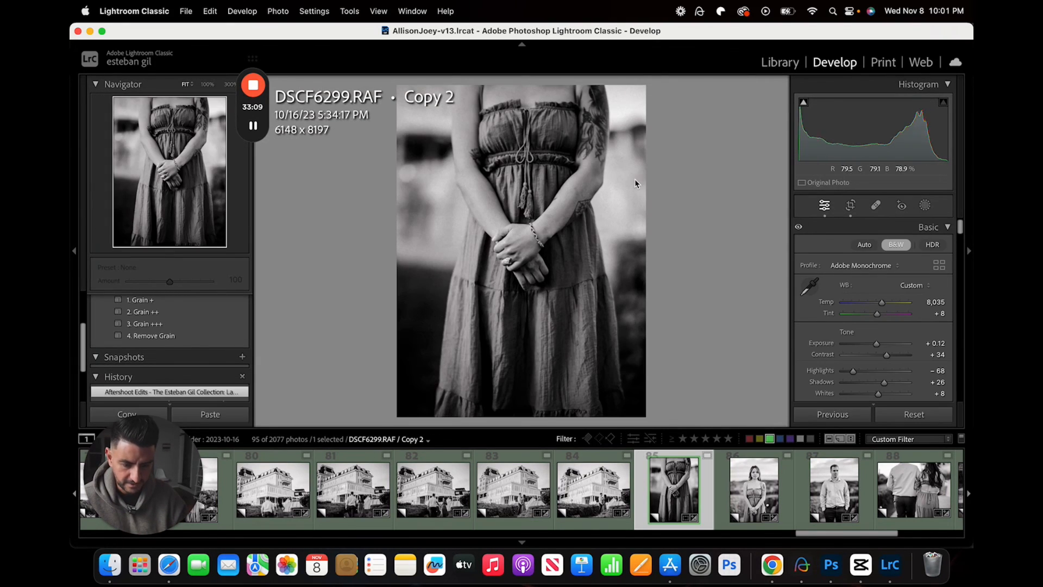
pyautogui.press('\\')
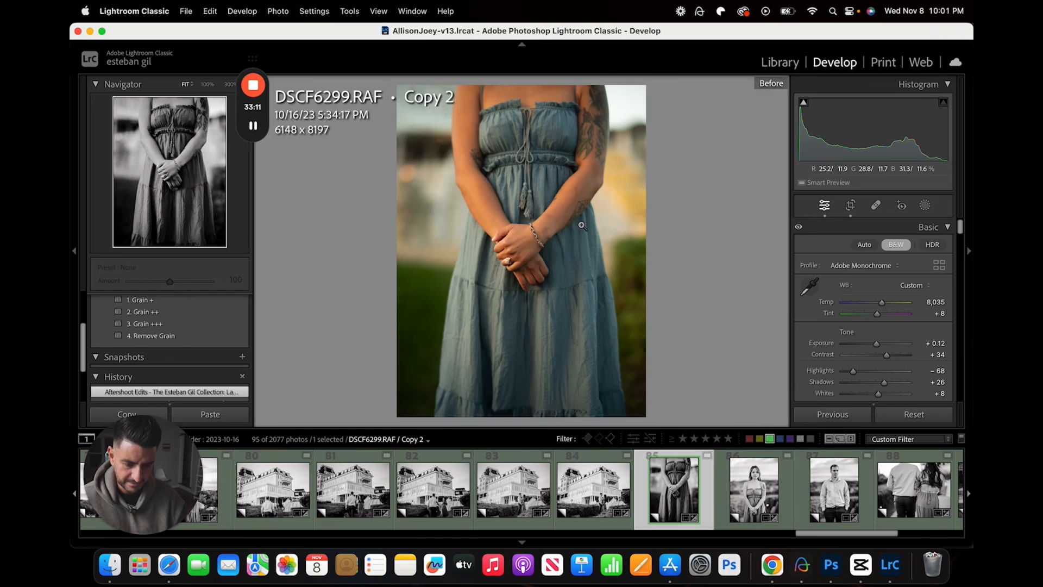
pyautogui.press('\\')
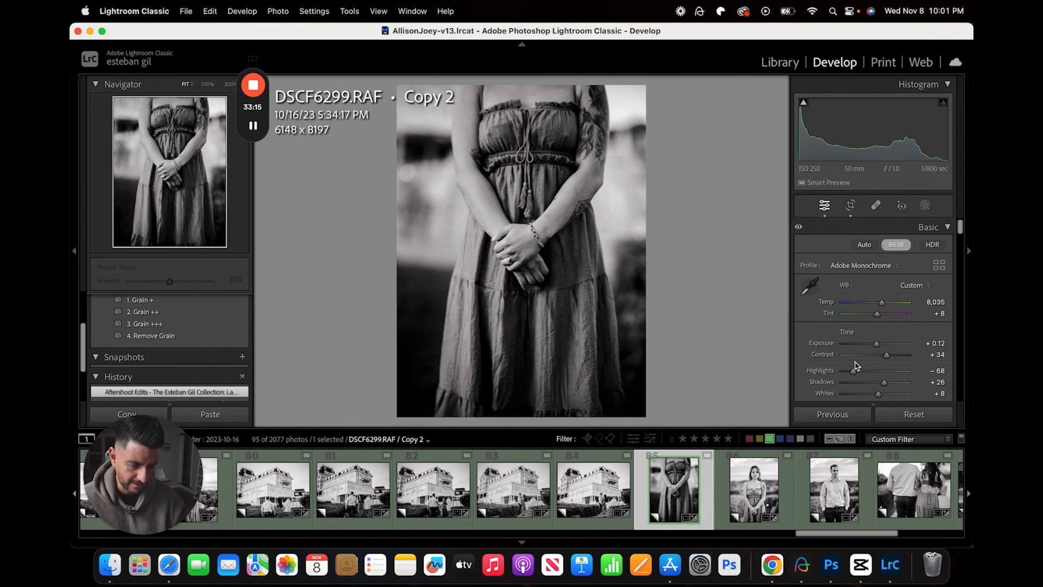
# Step: Set the Contrast of DSCF6299.RAF Copy 2 to +53 and apply the 3. Grain +++ preset to it
pyautogui.click(870, 356)
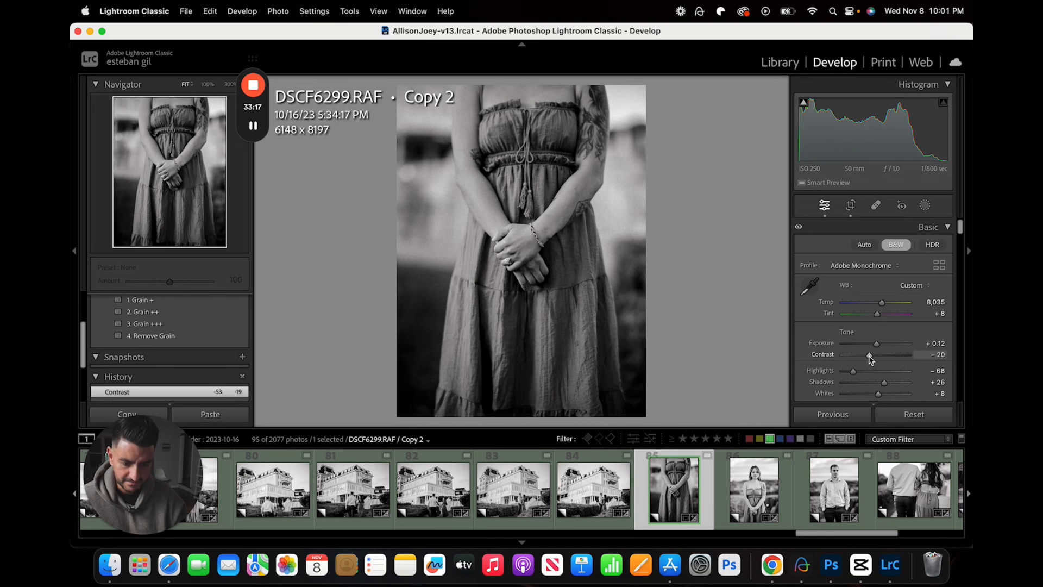
pyautogui.moveTo(870, 356); pyautogui.dragTo(894, 356)
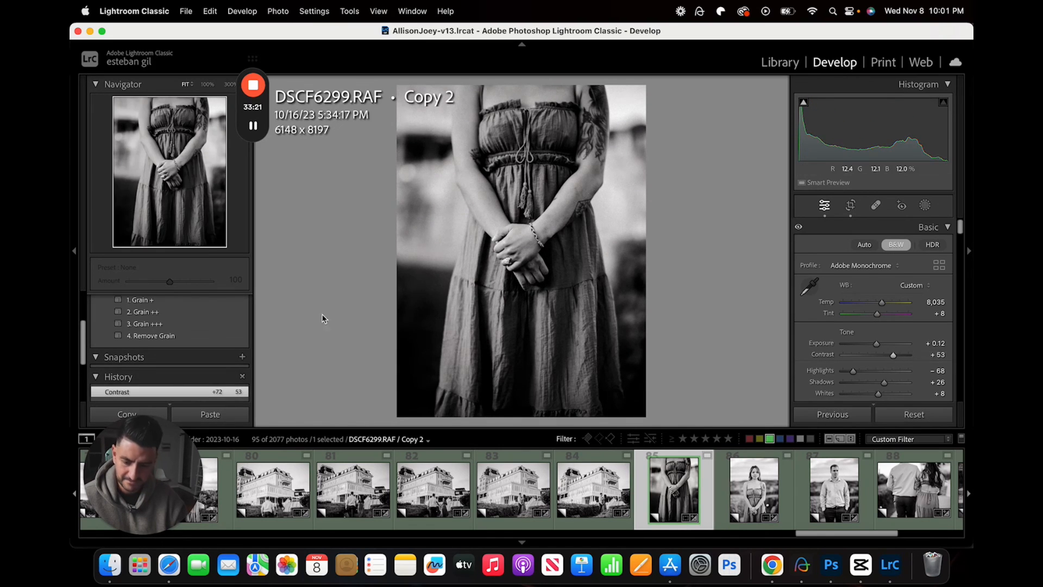
pyautogui.click(157, 336)
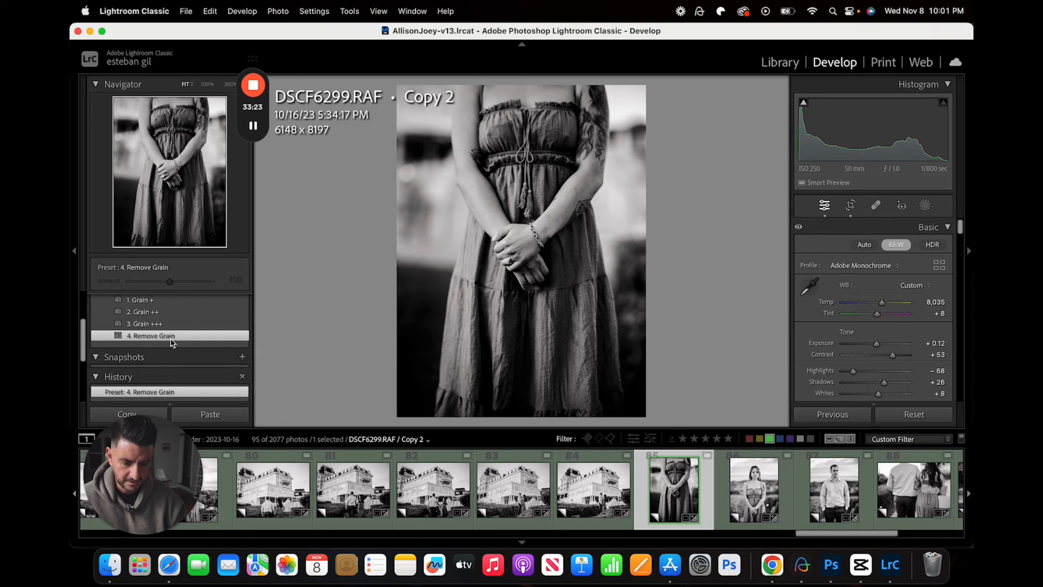
pyautogui.click(168, 324)
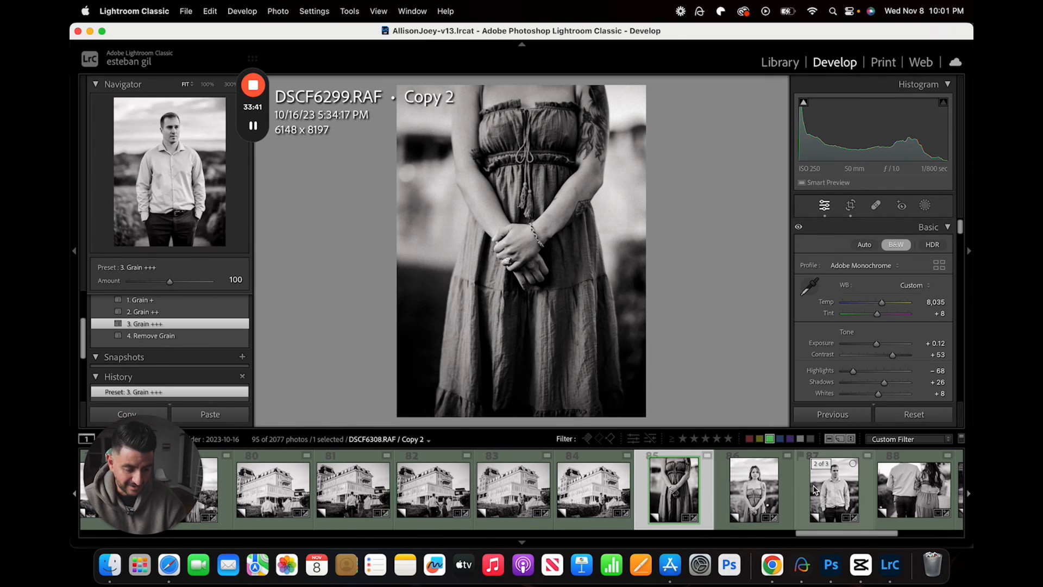
# Step: View the woman's portrait DSCF6302.RAF Copy 2 and the embrace close-up DSCF6238.RAF Copy 2
pyautogui.click(762, 493)
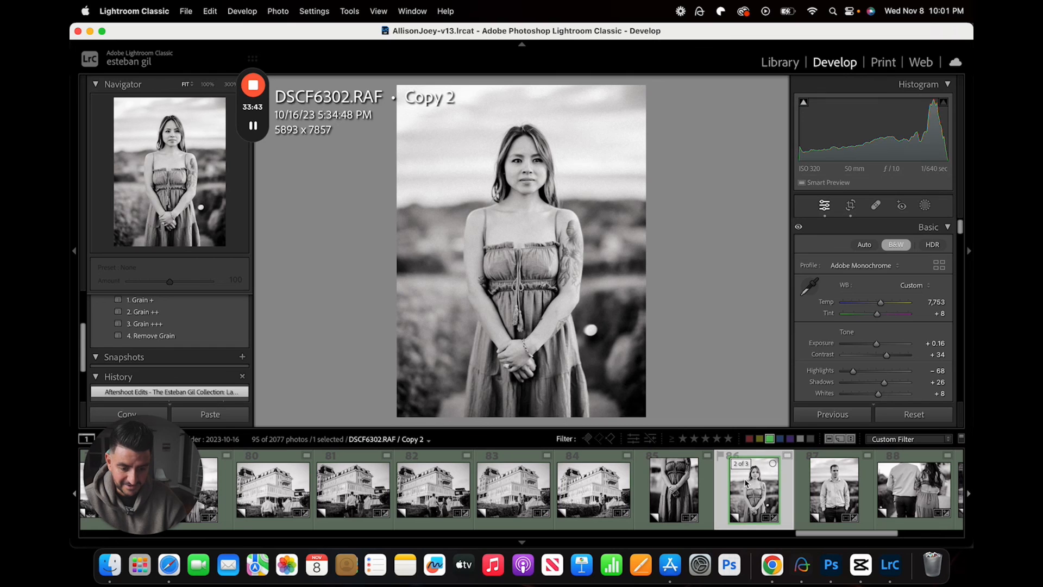
pyautogui.hscroll(-10, 404, 466)
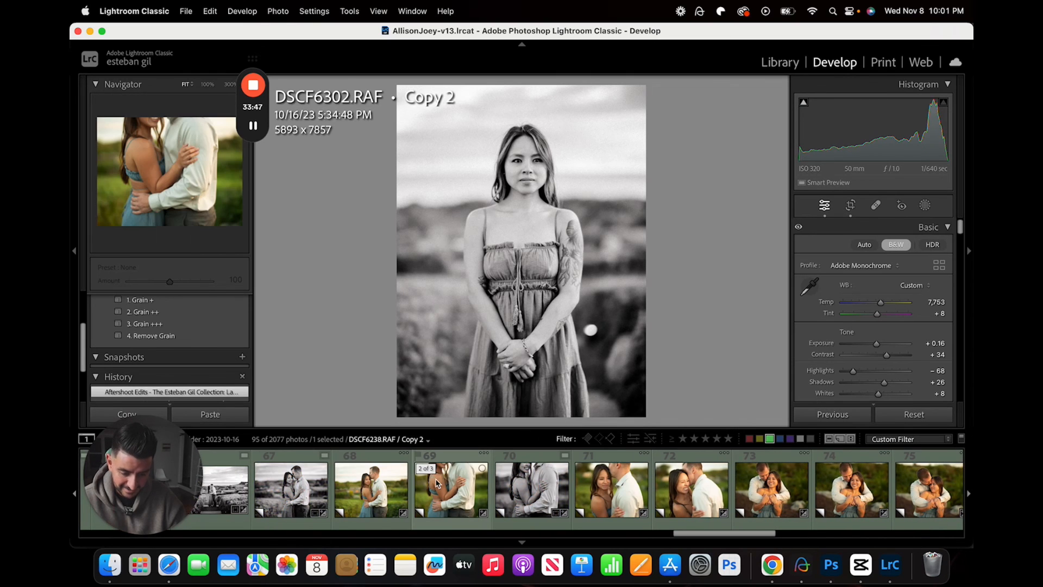
pyautogui.click(436, 482)
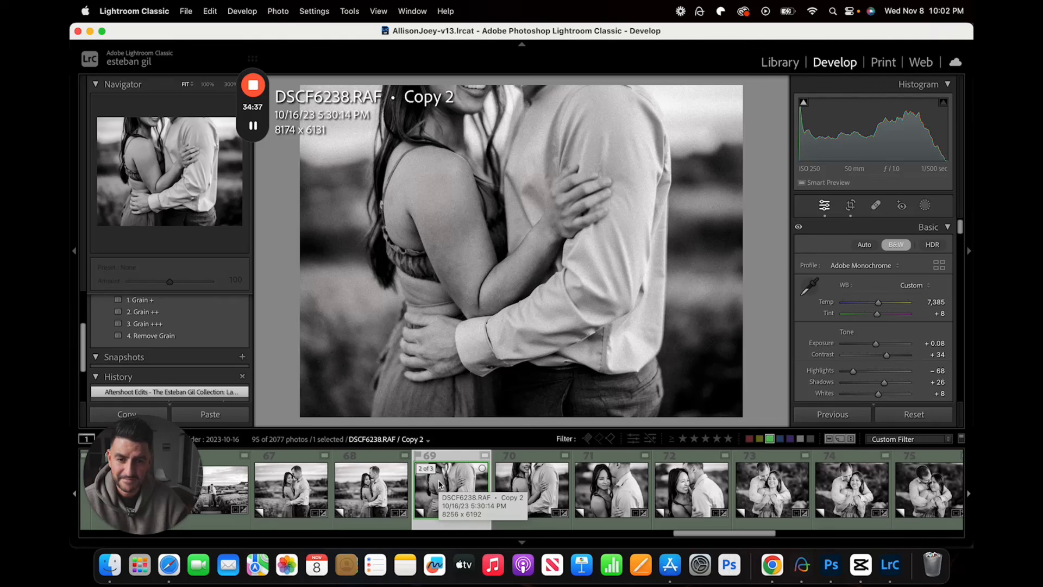
pyautogui.moveTo(252, 95)
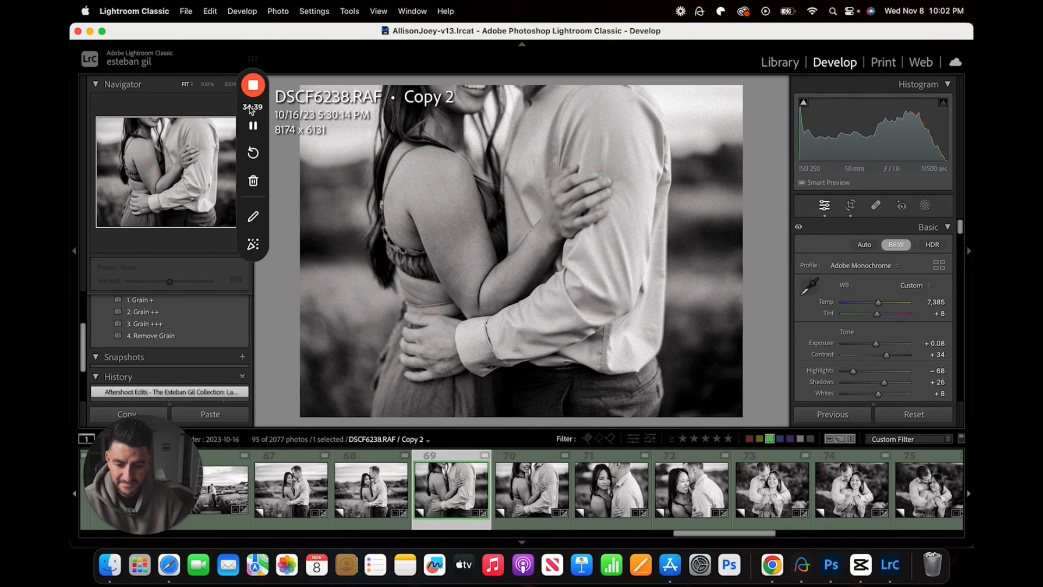